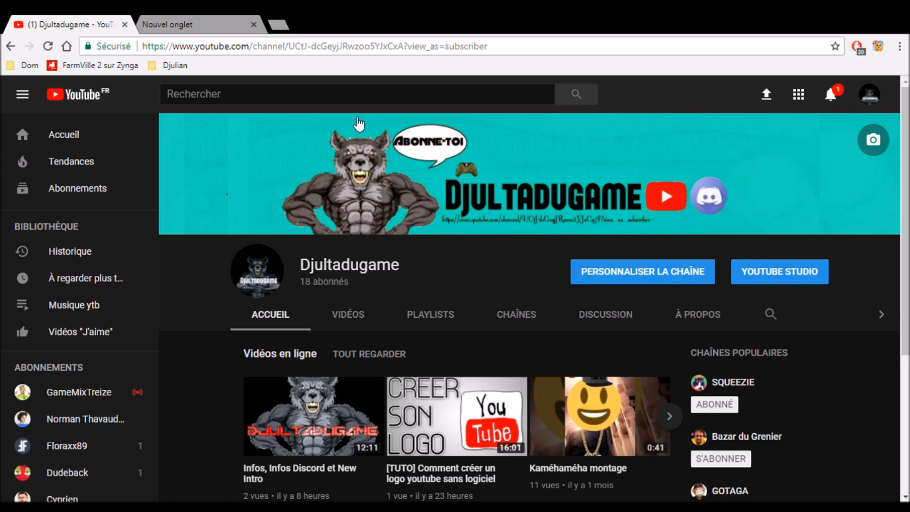
scroll(476, 329, "down", 4)
scroll(473, 331, "up", 4)
scroll(470, 332, "down", 1)
scroll(455, 332, "up", 1)
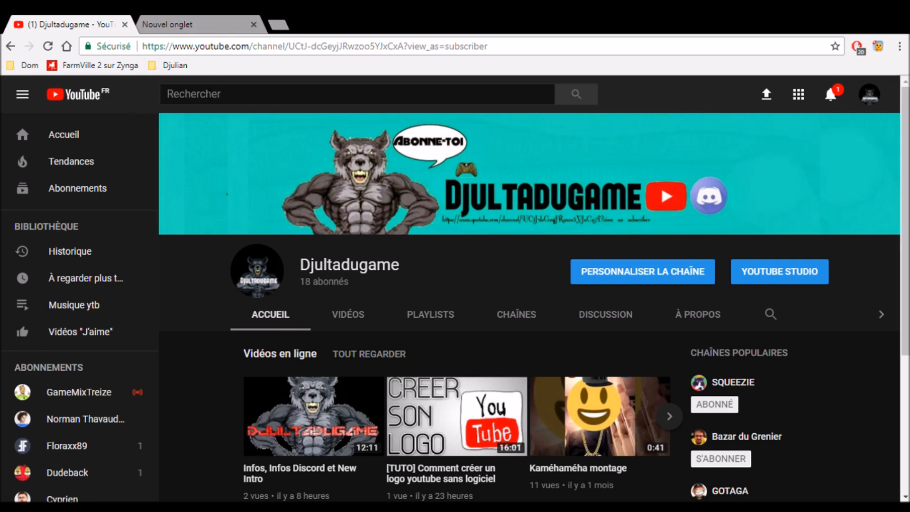
Search Google for 123rf in the empty browser tab and open the French 123RF image bank site.
left_click(163, 16)
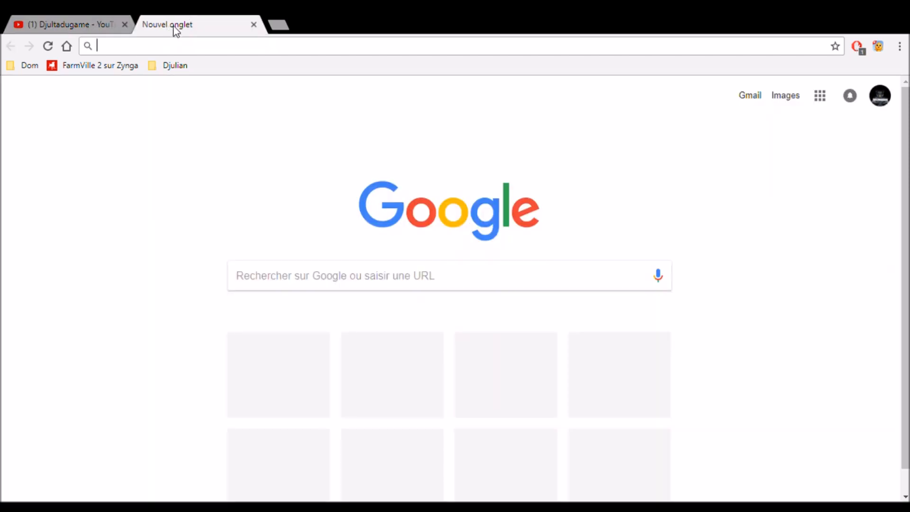
type("rf")
type("12")
type("3rf")
key("Return")
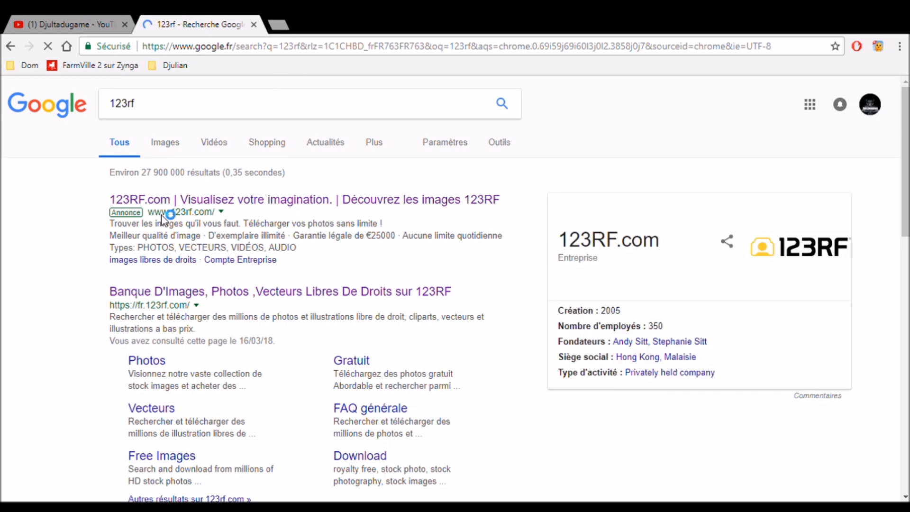
left_click(156, 294)
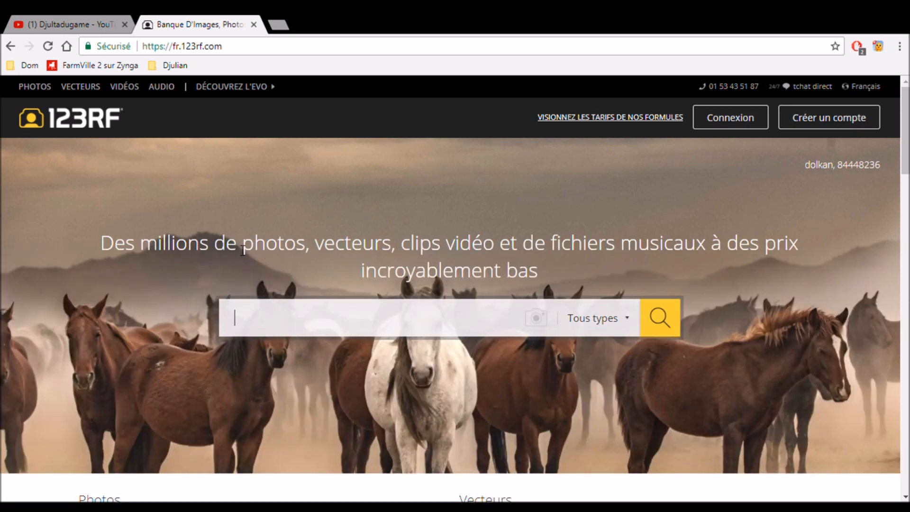
Search 123RF for "lion cartoon" images using the suggested search term.
scroll(313, 242, "down", 6)
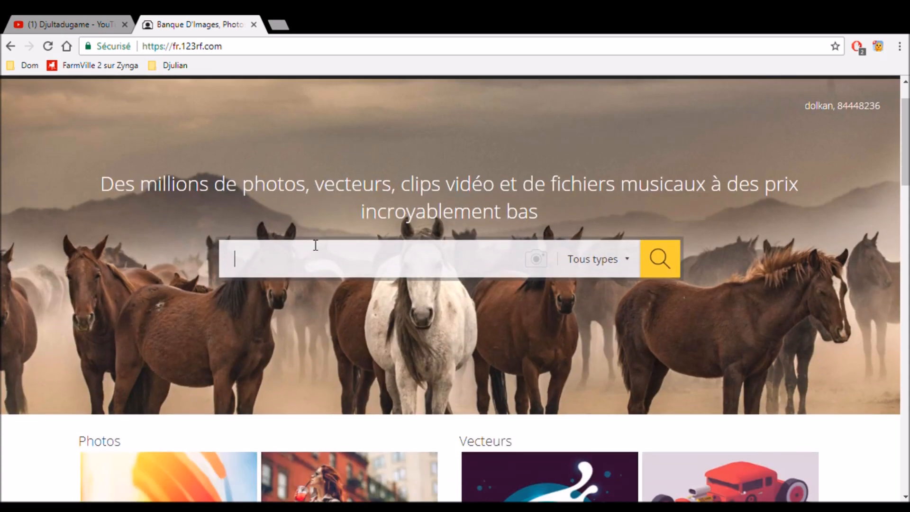
scroll(313, 236, "down", 5)
scroll(315, 240, "up", 11)
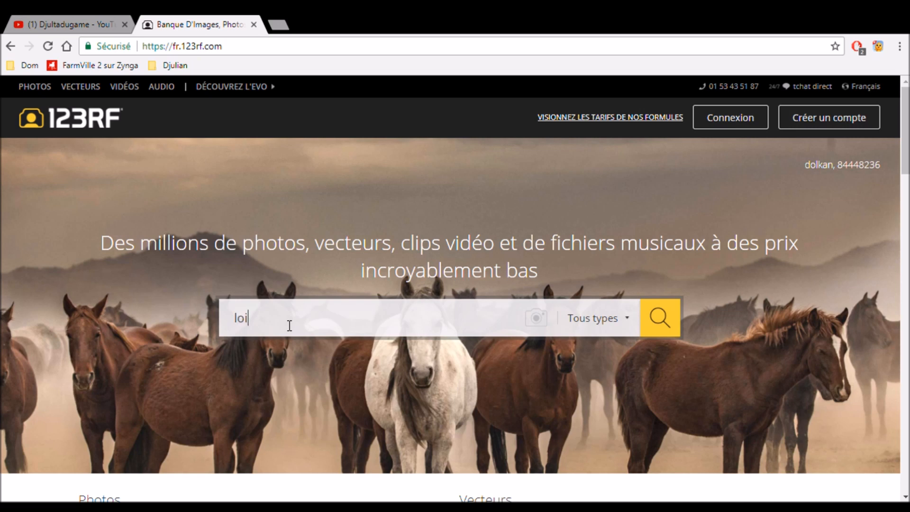
key("BackSpace")
key("BackSpace")
type("ion")
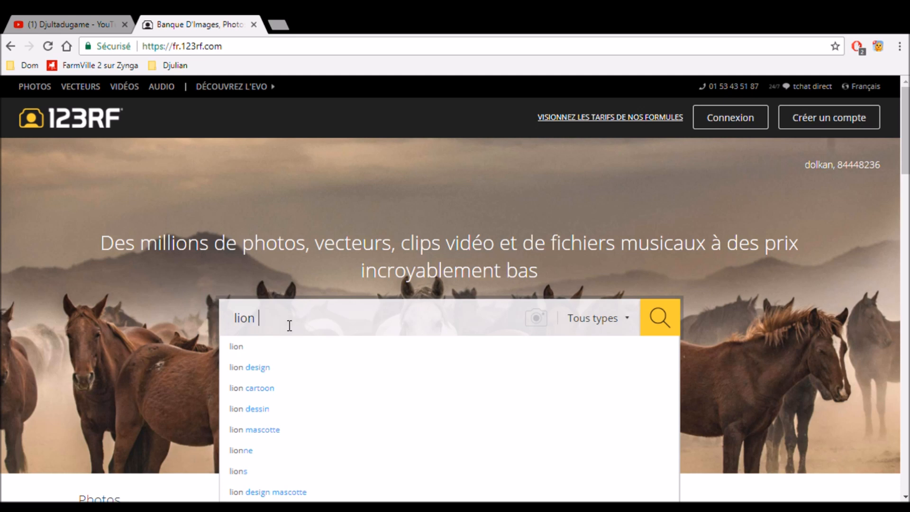
left_click(275, 396)
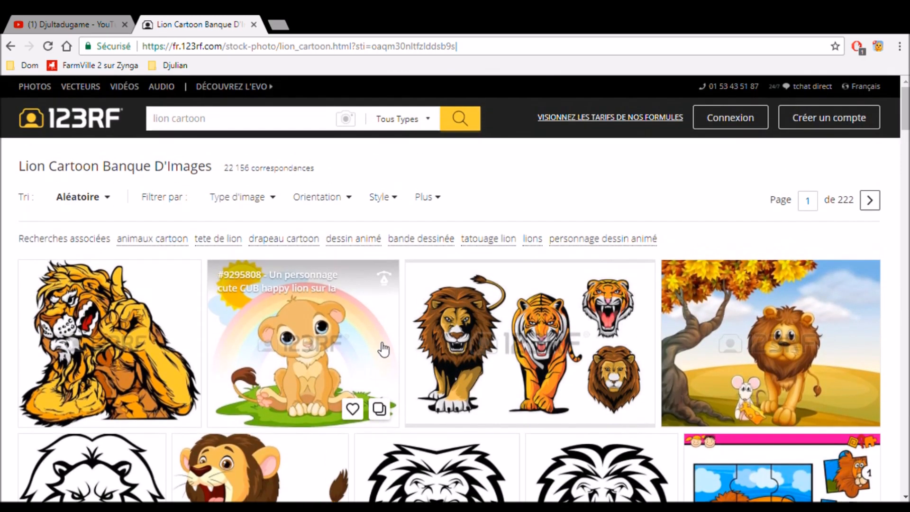
Look through the first page of lion cartoon results for a suitable mascot illustration.
scroll(382, 346, "down", 1)
scroll(382, 345, "down", 8)
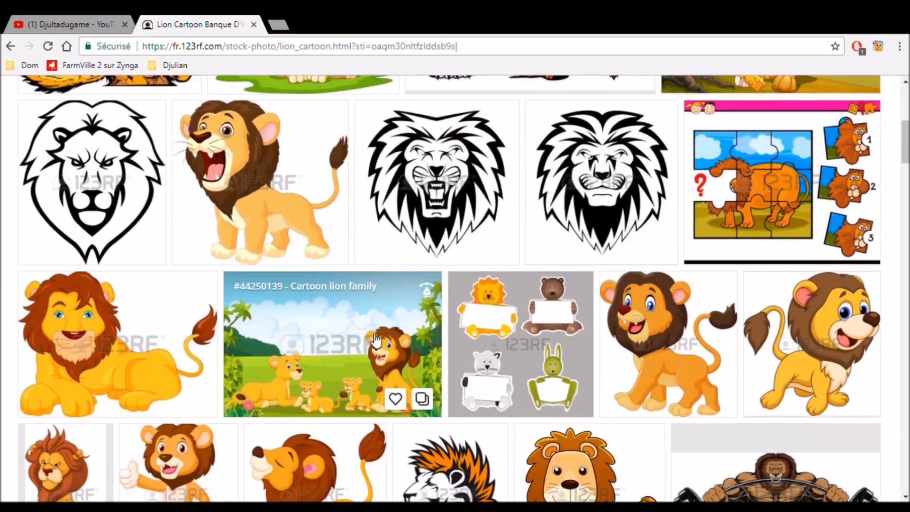
scroll(375, 334, "down", 10)
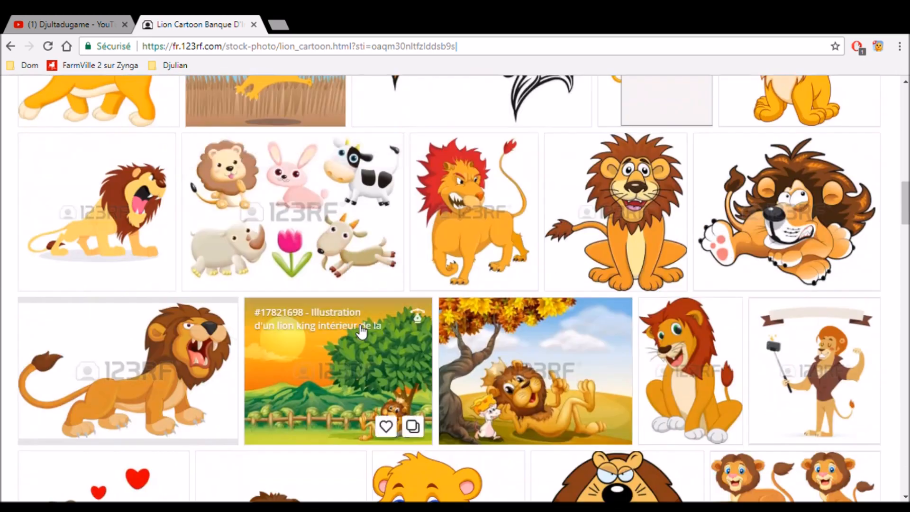
scroll(361, 332, "down", 12)
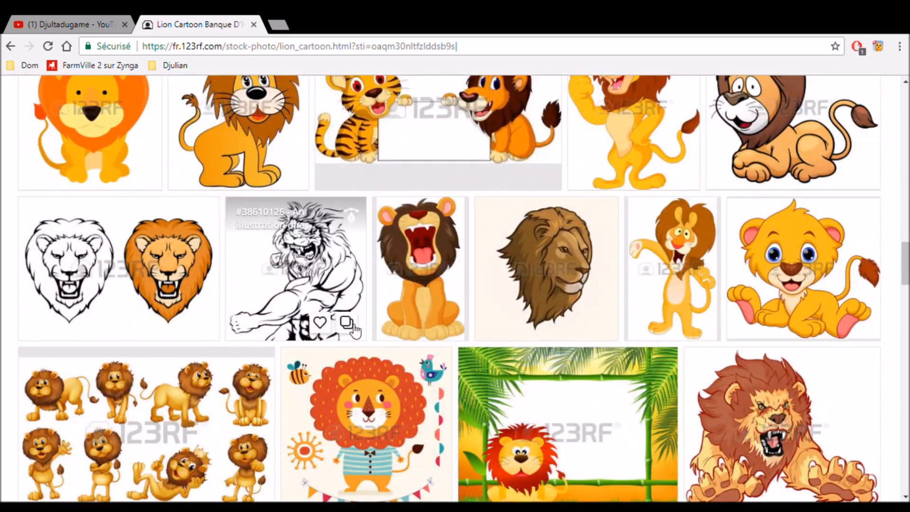
scroll(352, 330, "down", 1)
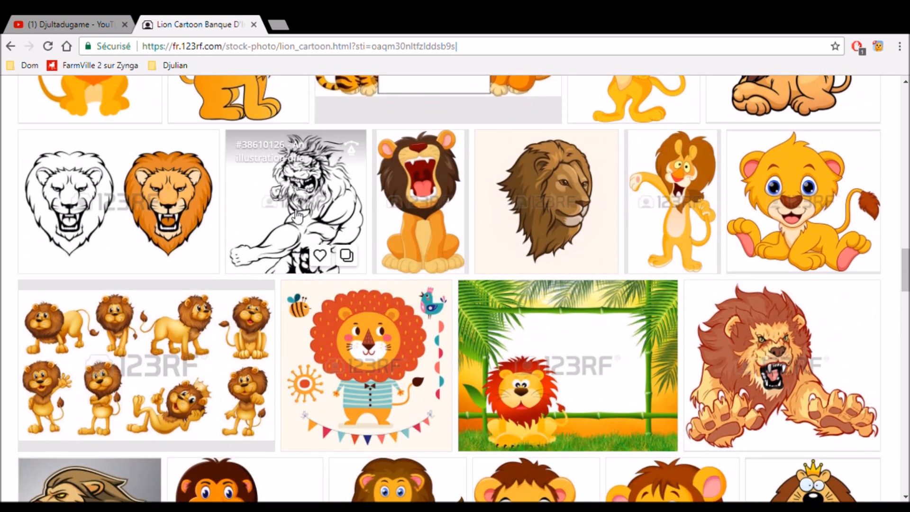
scroll(296, 216, "down", 7)
scroll(406, 261, "down", 3)
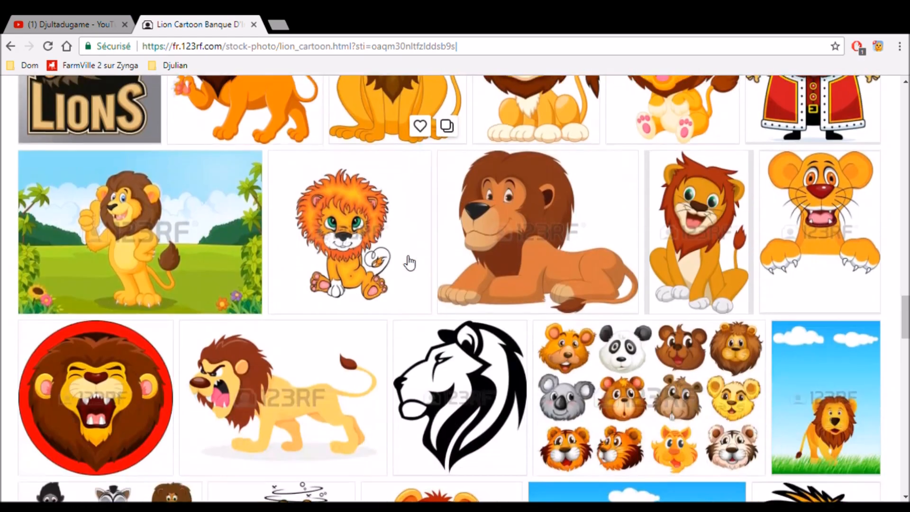
scroll(410, 262, "down", 7)
scroll(398, 263, "down", 6)
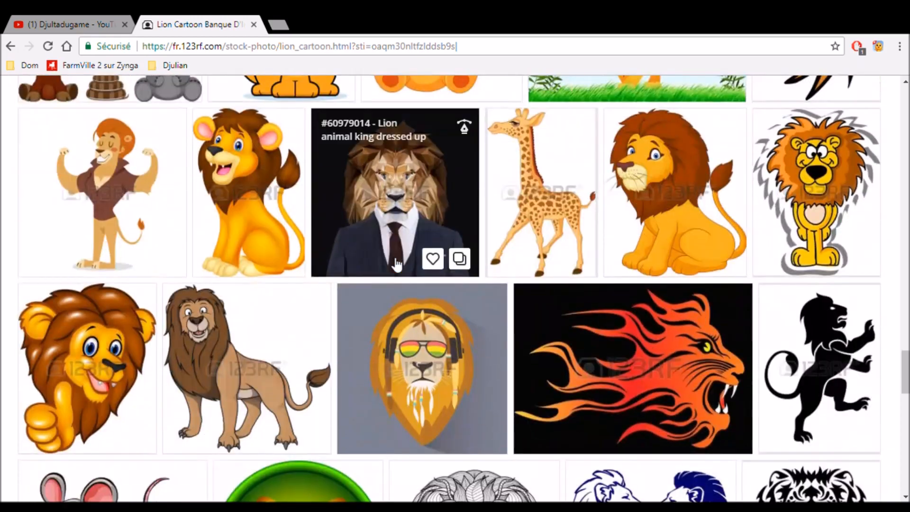
scroll(396, 263, "down", 2)
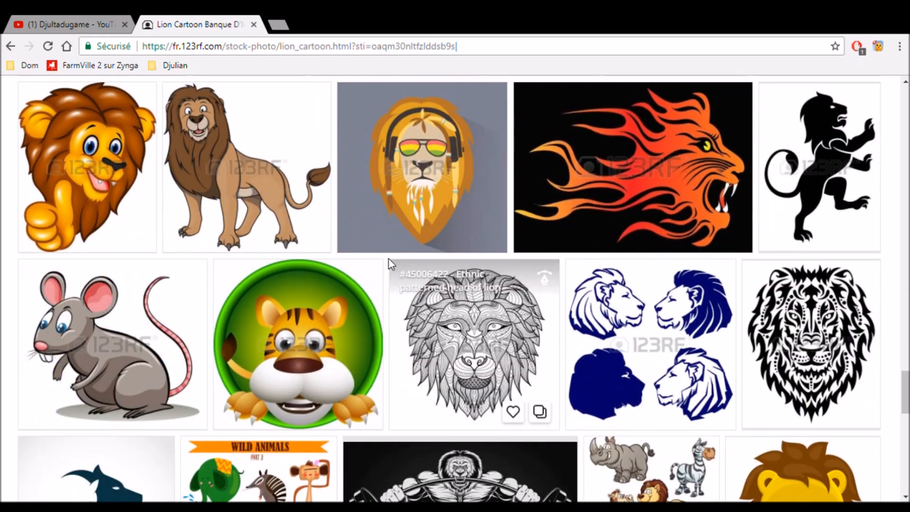
scroll(369, 294, "down", 3)
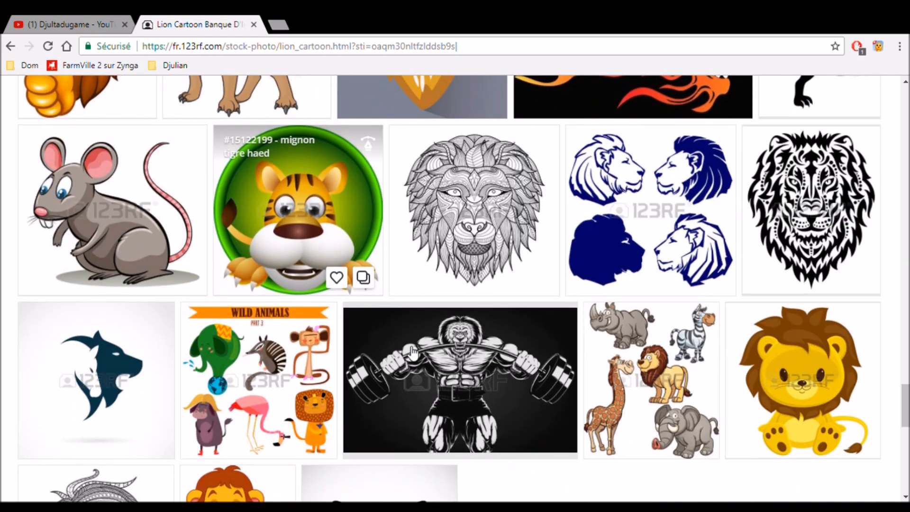
scroll(430, 365, "down", 6)
Go to the second page of lion cartoon results, open the running lion man mascot image and view its enlarged preview.
left_click(420, 387)
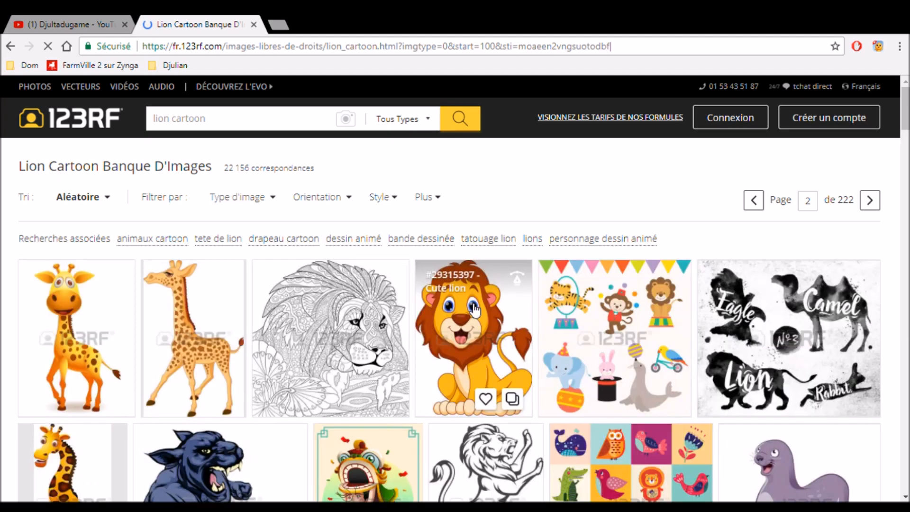
scroll(463, 300, "down", 4)
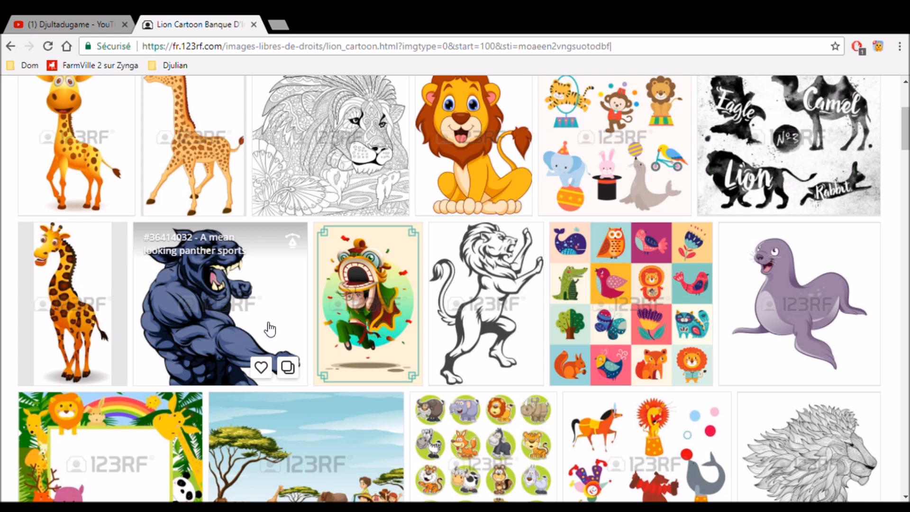
scroll(354, 327, "down", 3)
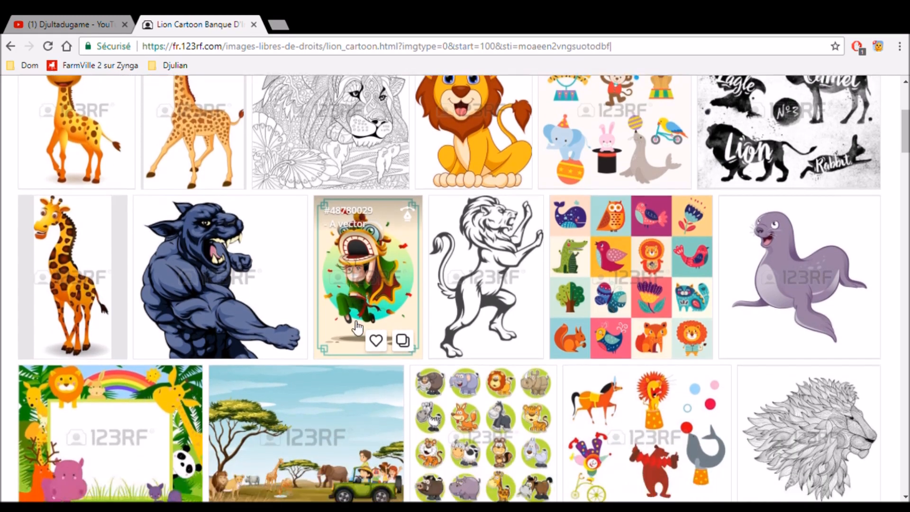
scroll(357, 325, "down", 15)
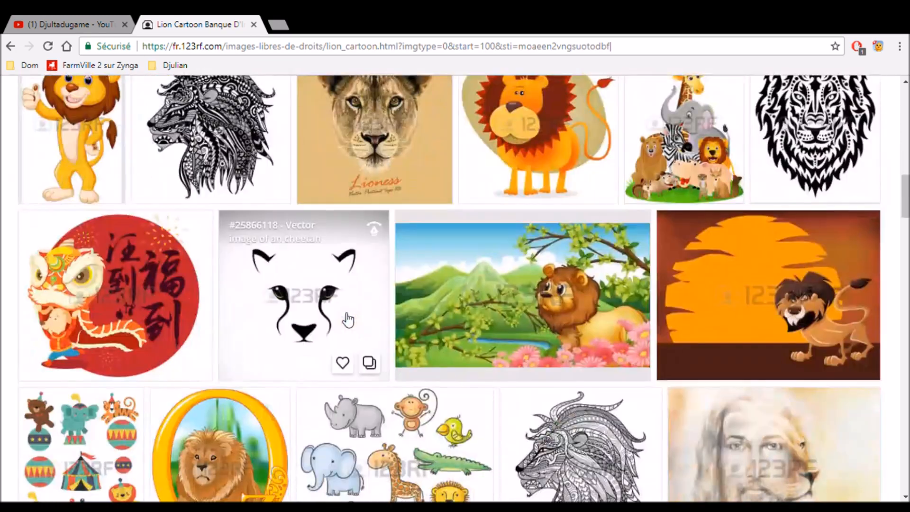
scroll(346, 318, "down", 8)
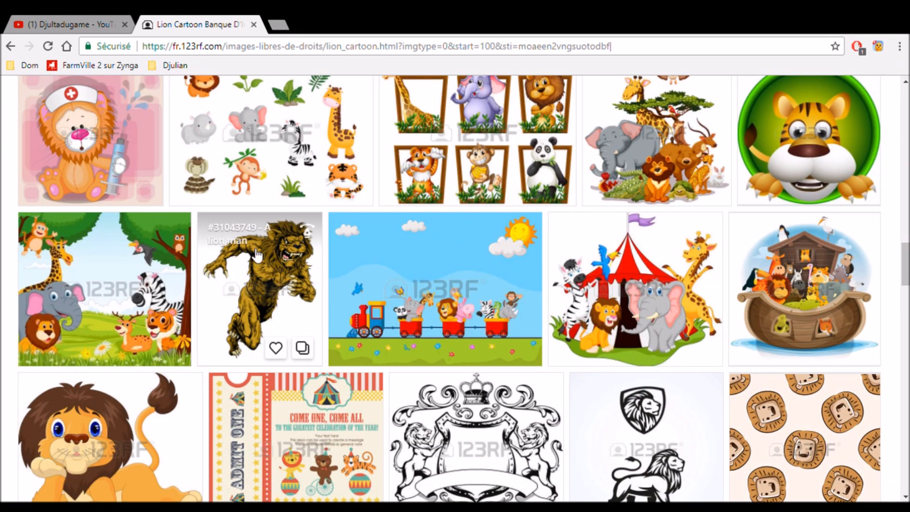
left_click(272, 287)
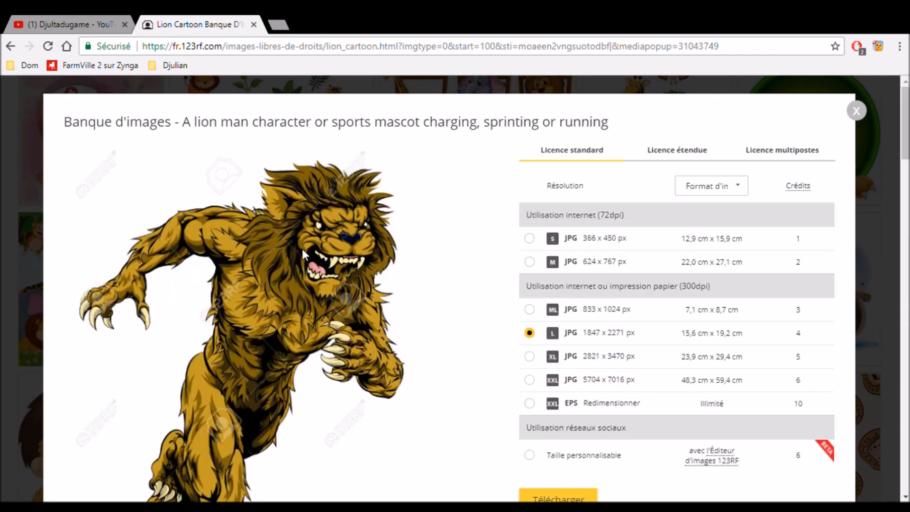
left_click(119, 391)
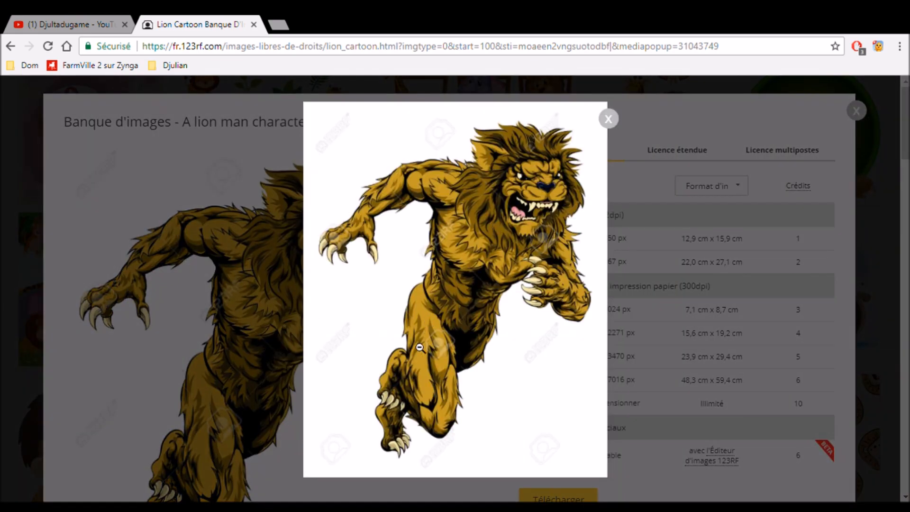
left_click(443, 358)
Examine the similar images offered for the lion man mascot.
scroll(431, 332, "down", 3)
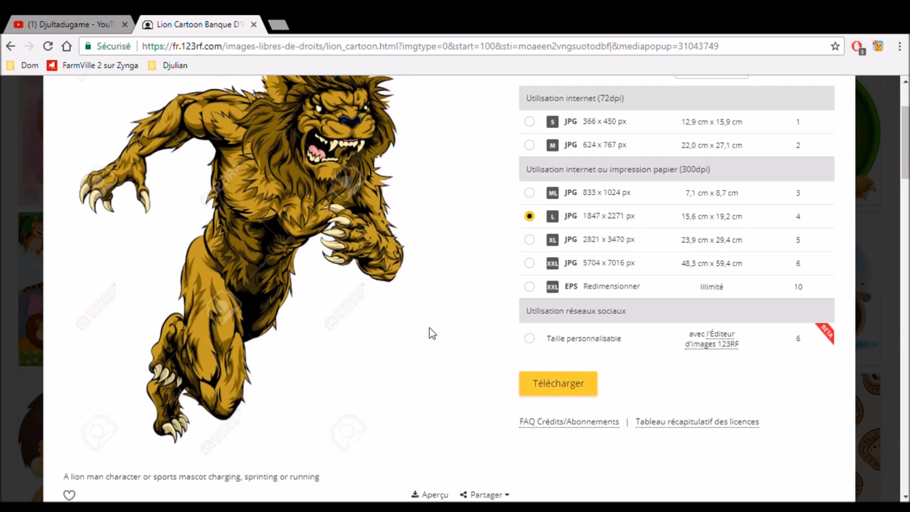
scroll(286, 328, "down", 12)
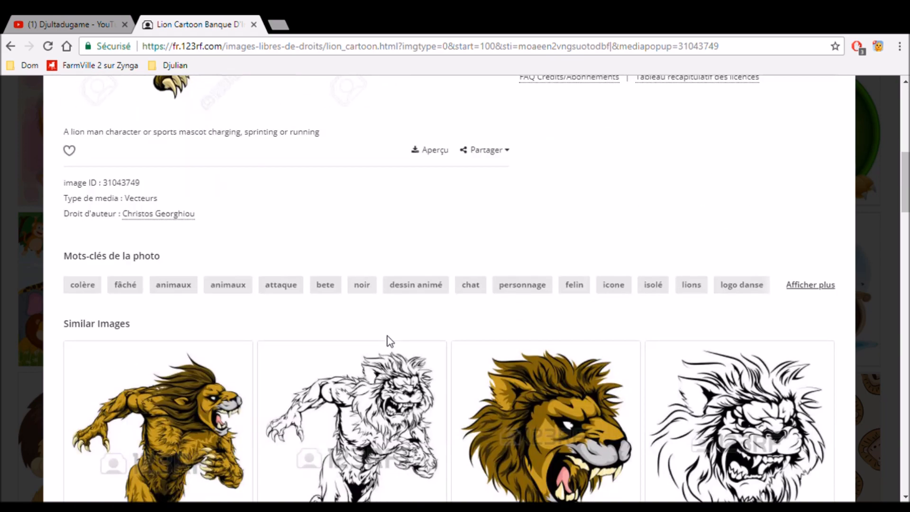
scroll(232, 275, "up", 2)
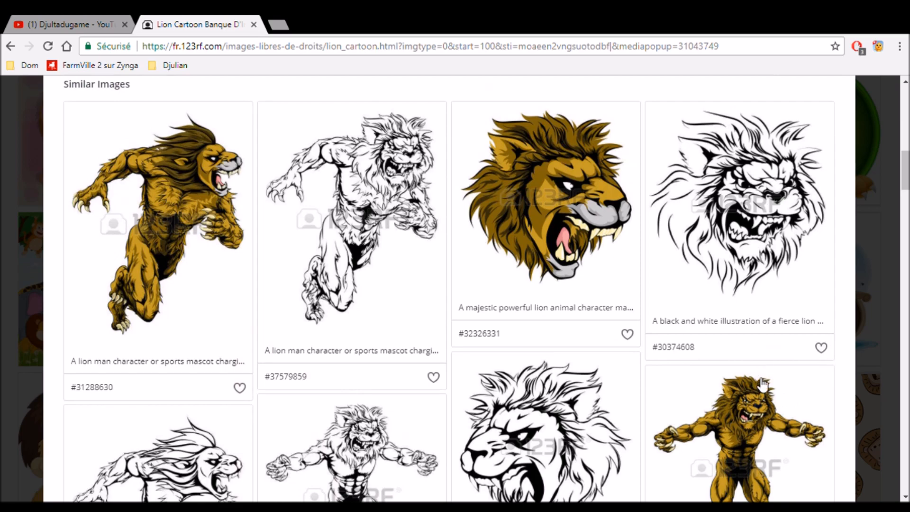
scroll(759, 374, "down", 3)
scroll(732, 348, "down", 6)
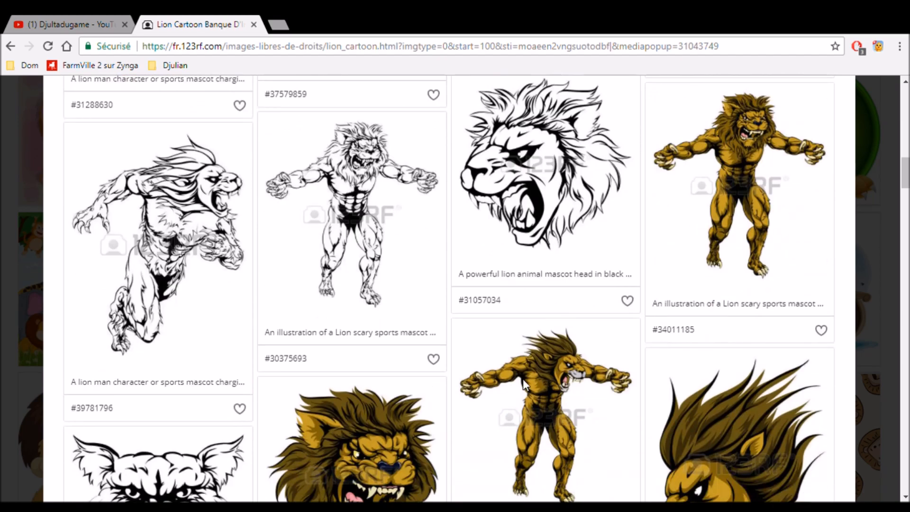
scroll(512, 321, "down", 6)
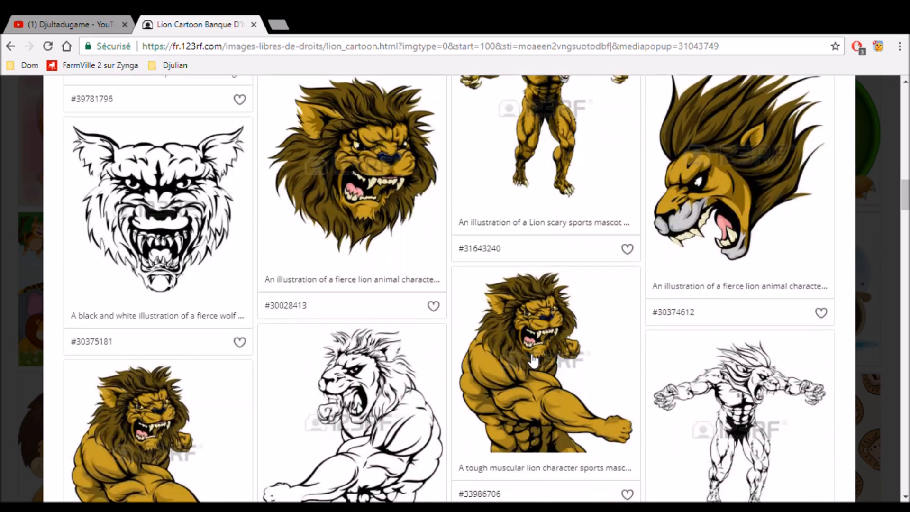
scroll(526, 357, "down", 4)
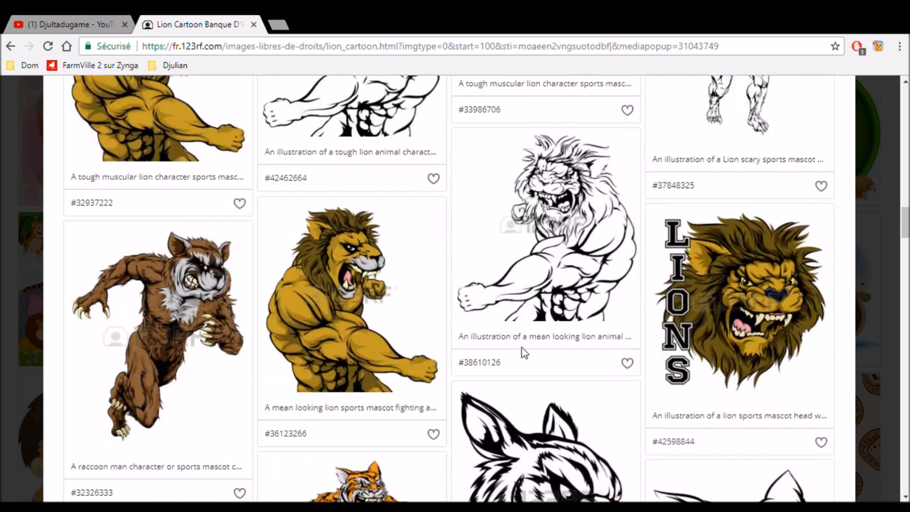
scroll(403, 360, "down", 3)
scroll(391, 352, "down", 3)
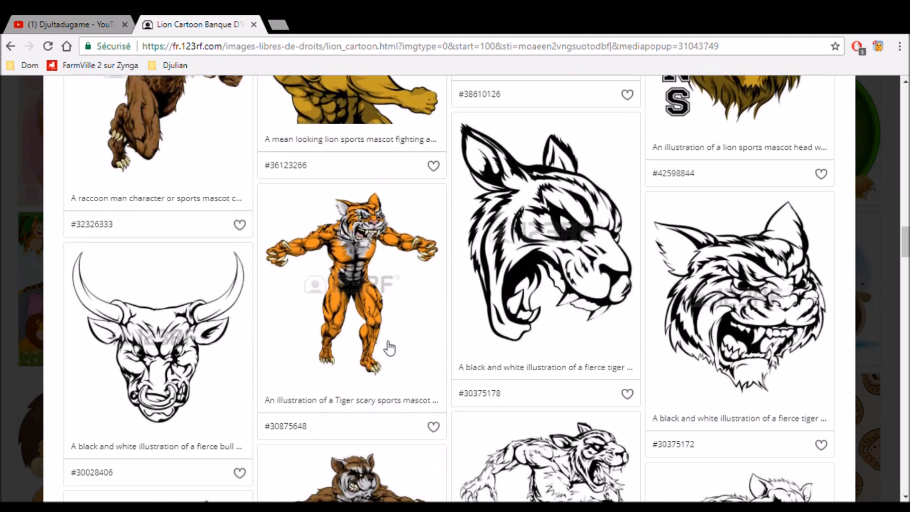
scroll(385, 345, "down", 6)
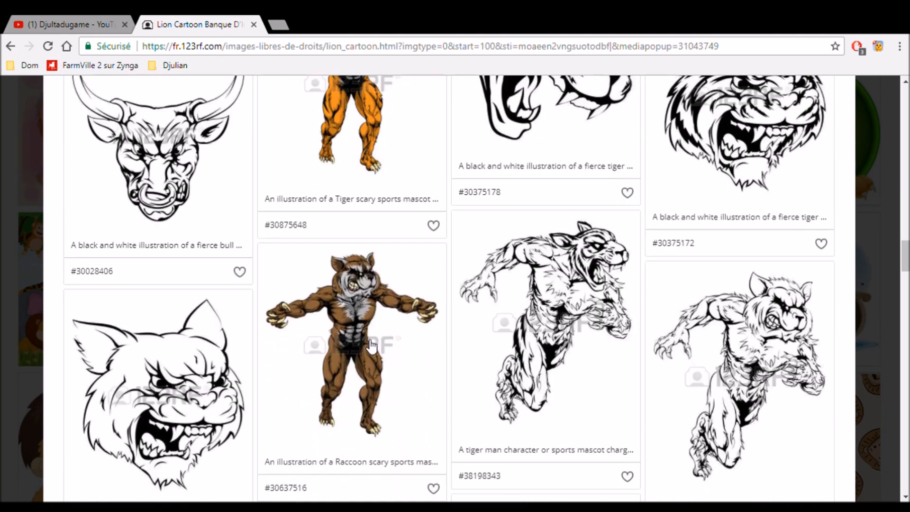
scroll(360, 299, "down", 12)
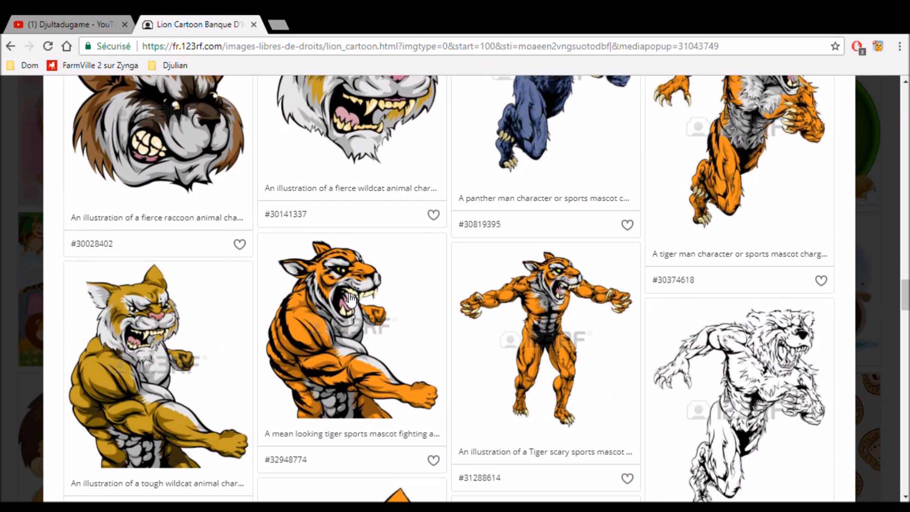
scroll(506, 224, "down", 3)
Open the coloured "Tiger scary sports mascot with claws out" illustration, number 30875648, from the similar images.
scroll(534, 211, "up", 5)
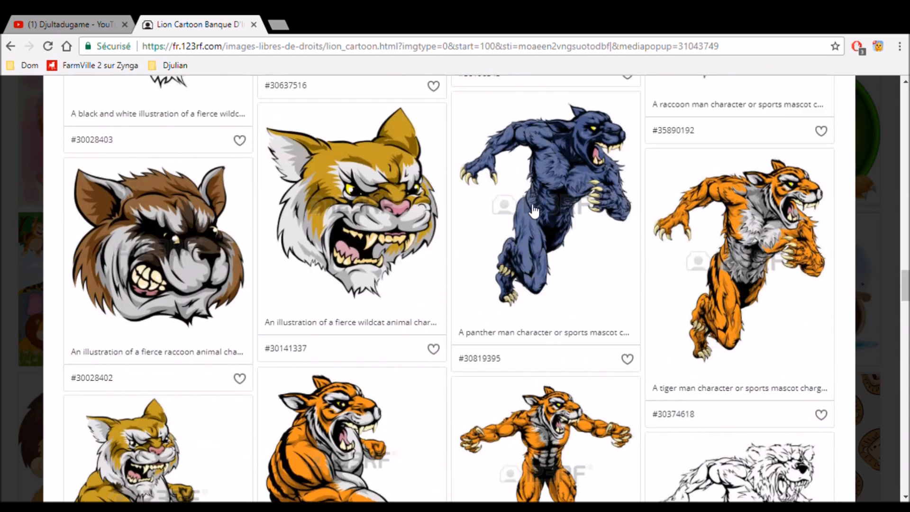
scroll(534, 211, "up", 5)
scroll(406, 240, "up", 7)
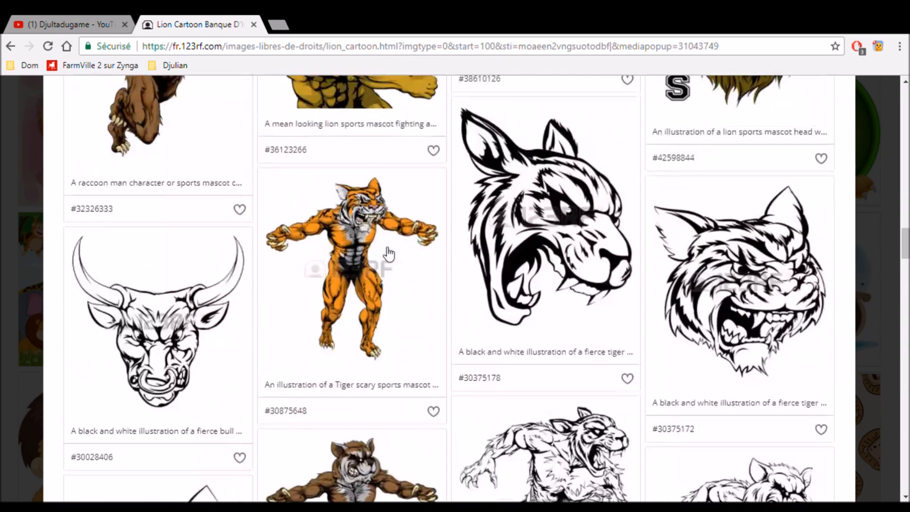
scroll(365, 258, "up", 2)
left_click(304, 306)
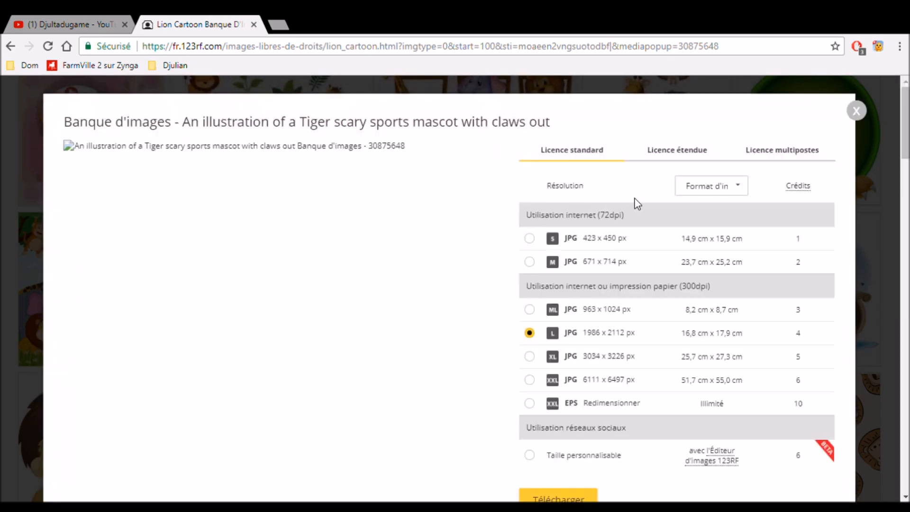
Close the tiger illustration, reopen the running lion man mascot image from the lion cartoon results and try to download it.
left_click(856, 110)
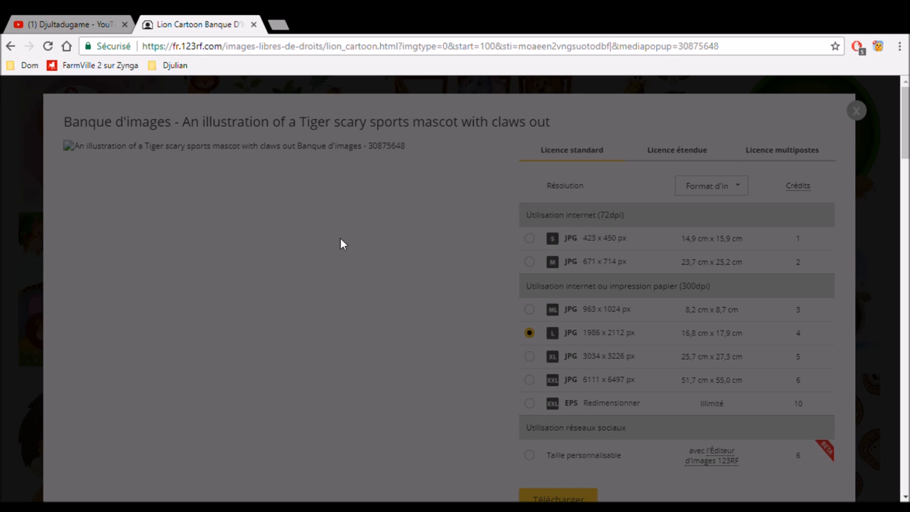
key("Escape")
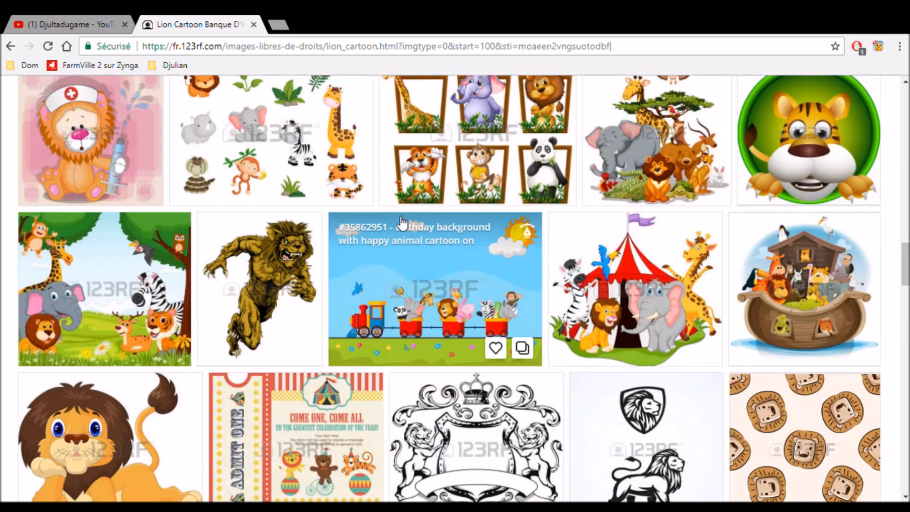
left_click(283, 284)
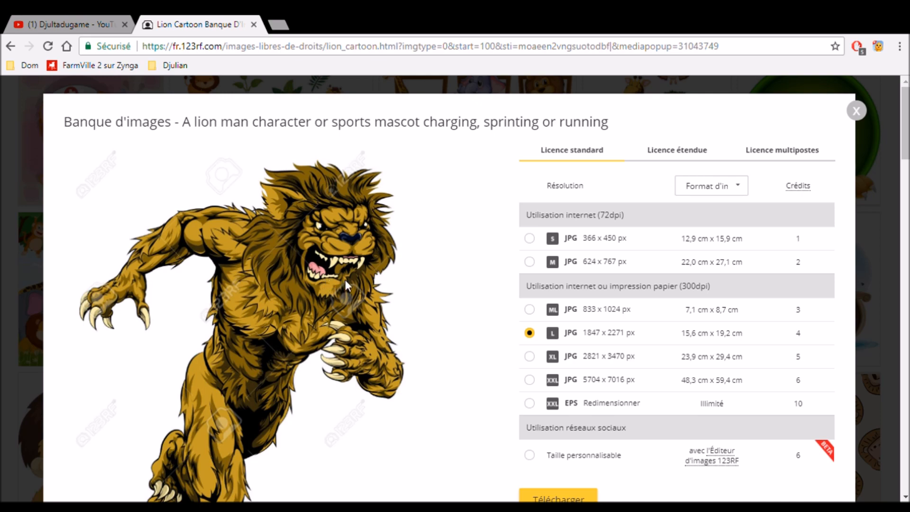
left_click(559, 498)
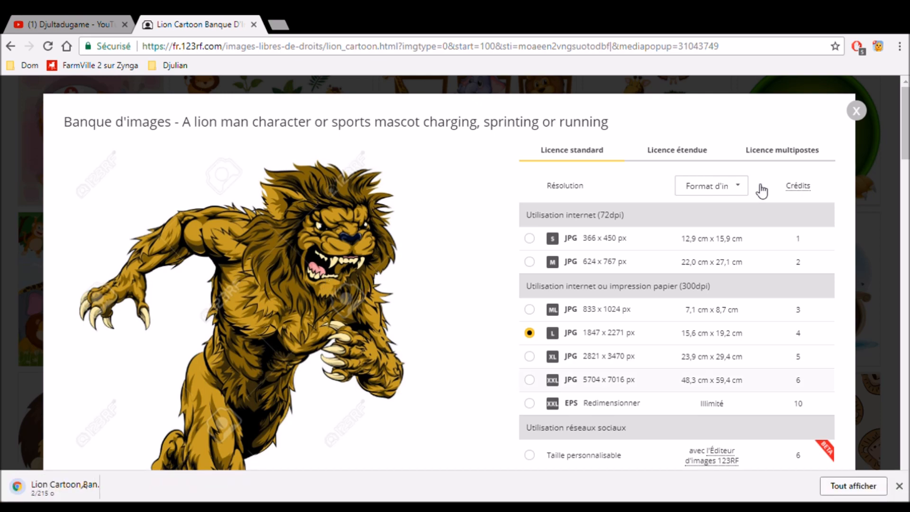
left_click(856, 112)
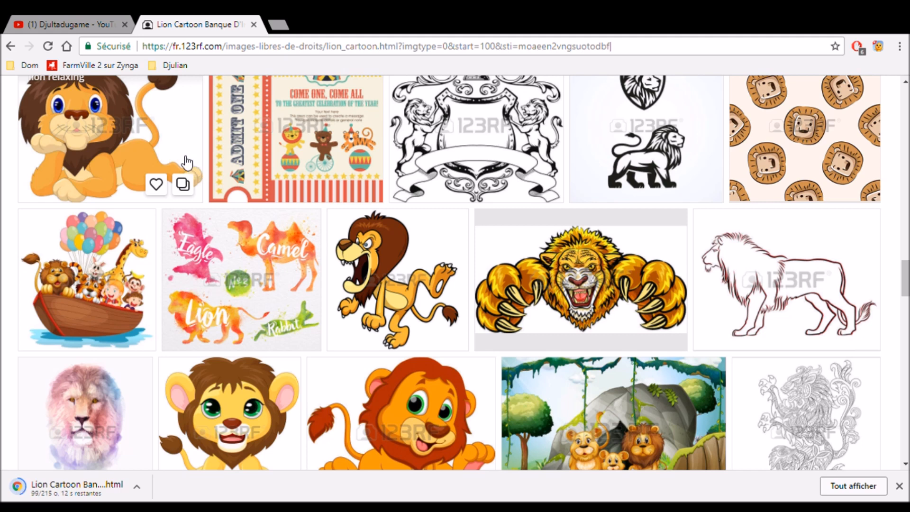
Leave the 123RF page and search Google in a new tab for "panzoid", refined to "panzoid mascotte".
left_click(254, 25)
left_click(151, 25)
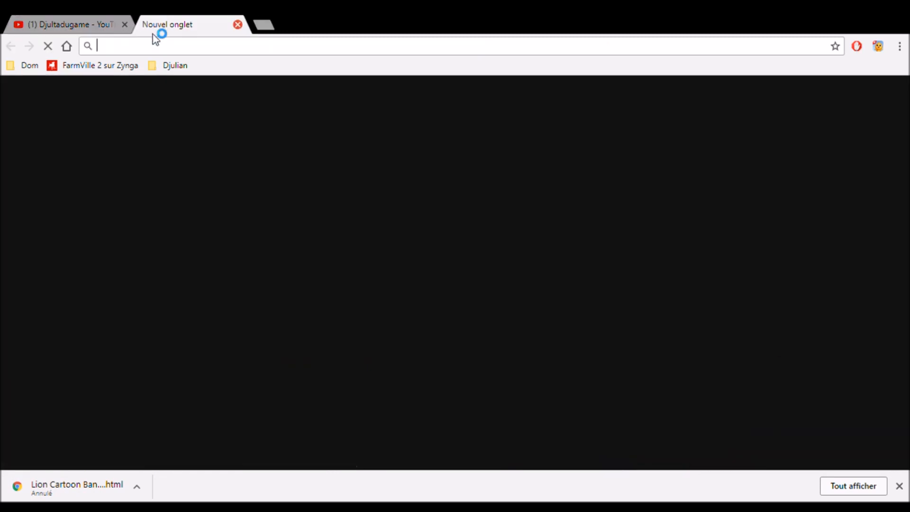
type("panzoid")
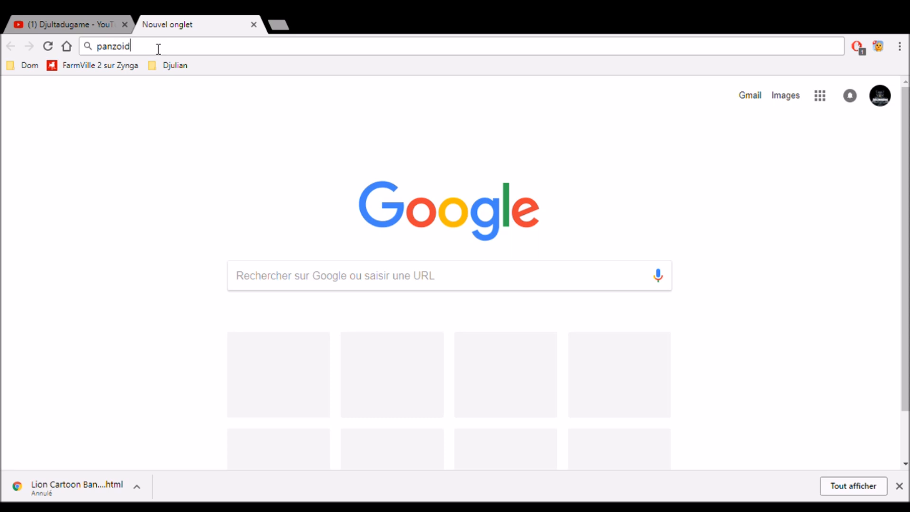
key("Return")
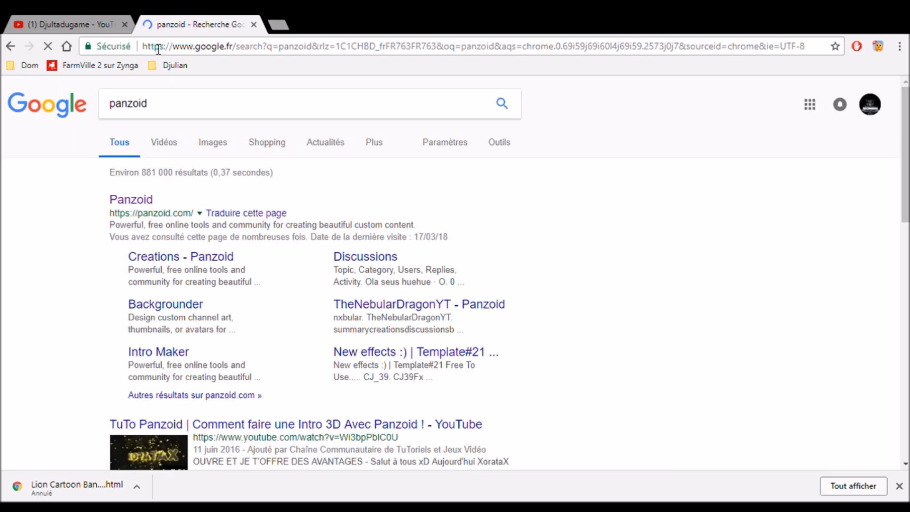
left_click(178, 110)
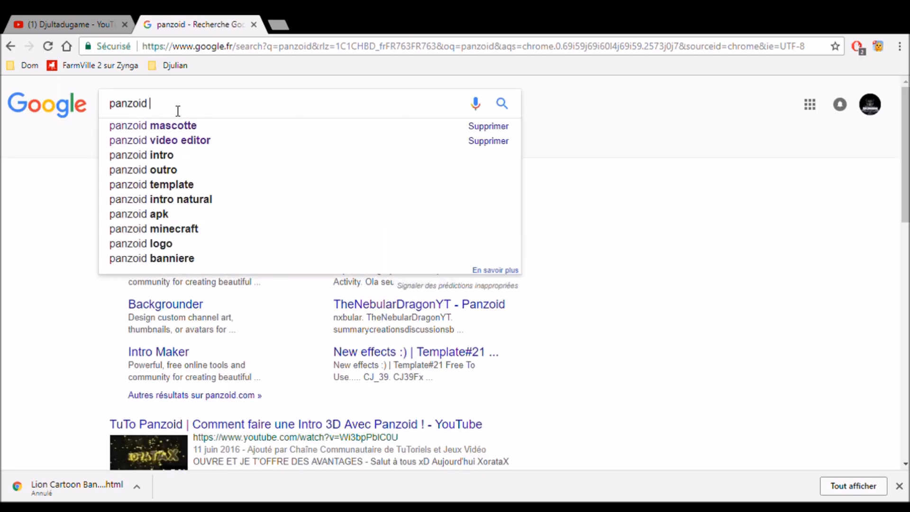
left_click(166, 127)
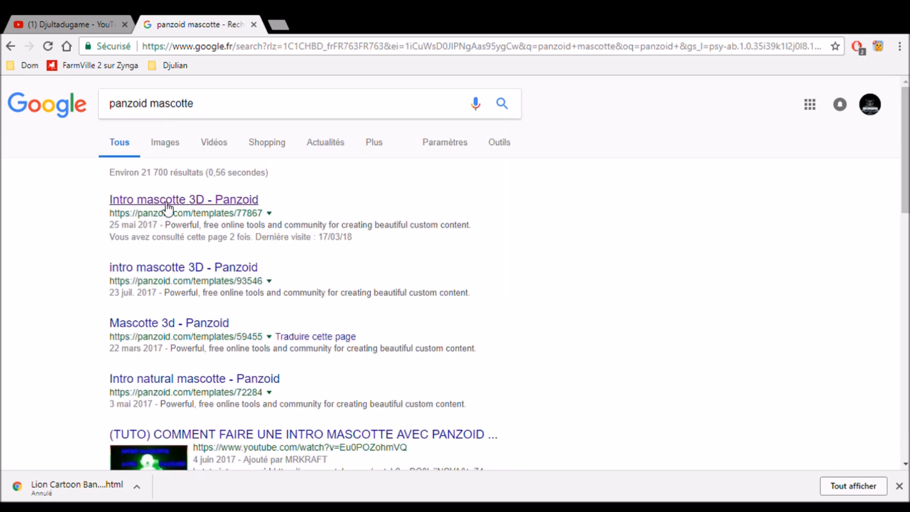
Open the second result, the "intro mascotte 3D" template at panzoid.com/templates/93546, and load it in Clipmaker.
scroll(174, 268, "down", 2)
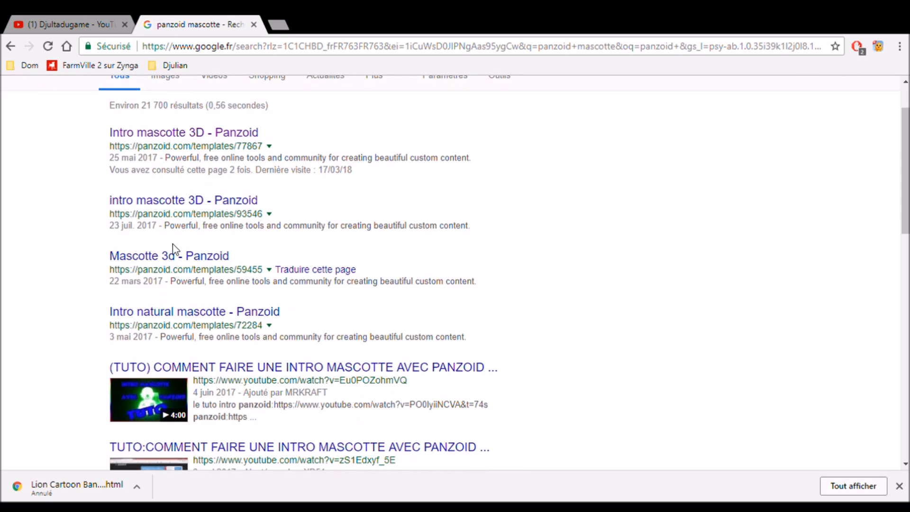
scroll(172, 250, "up", 2)
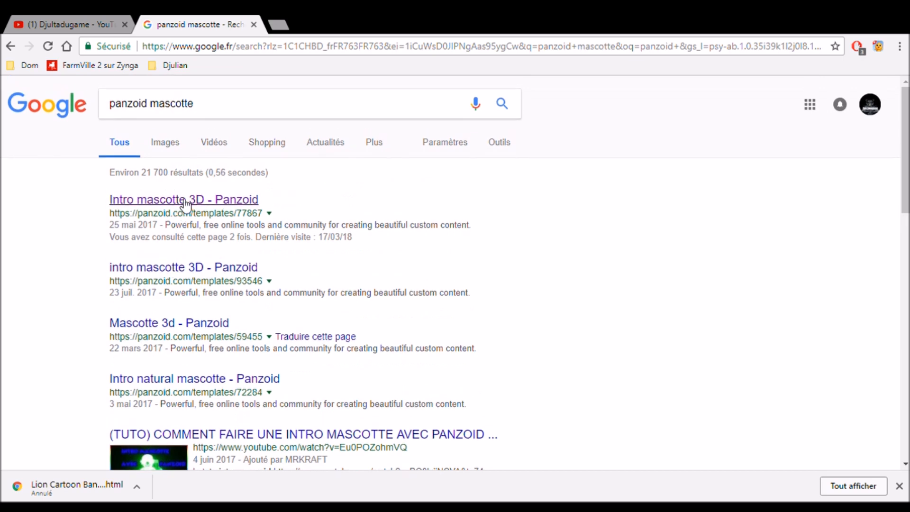
left_click(171, 267)
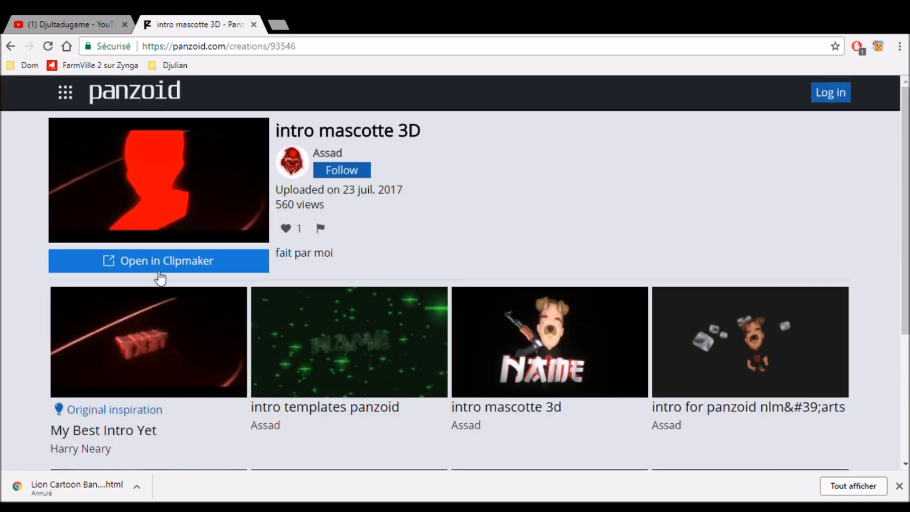
left_click(210, 264)
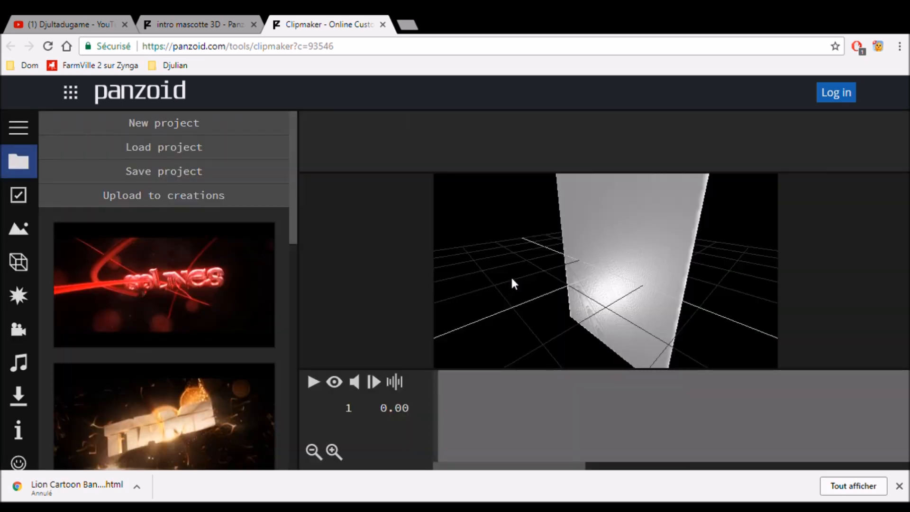
Switch the viewport to preview mode, play the mascot intro through and pause it.
left_click(339, 387)
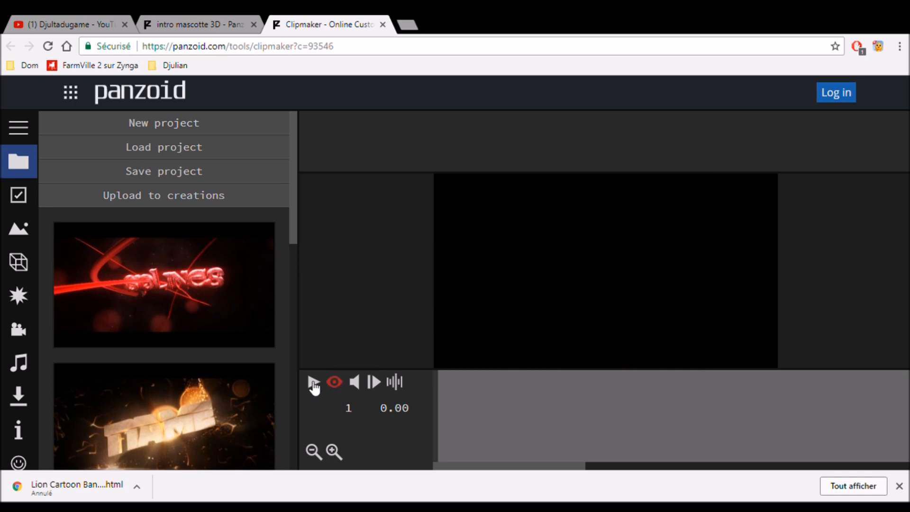
left_click(314, 385)
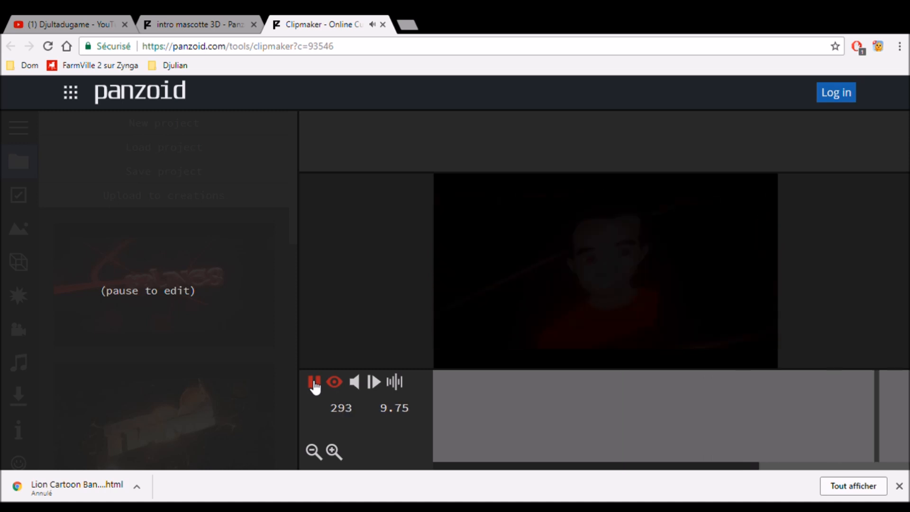
key("space")
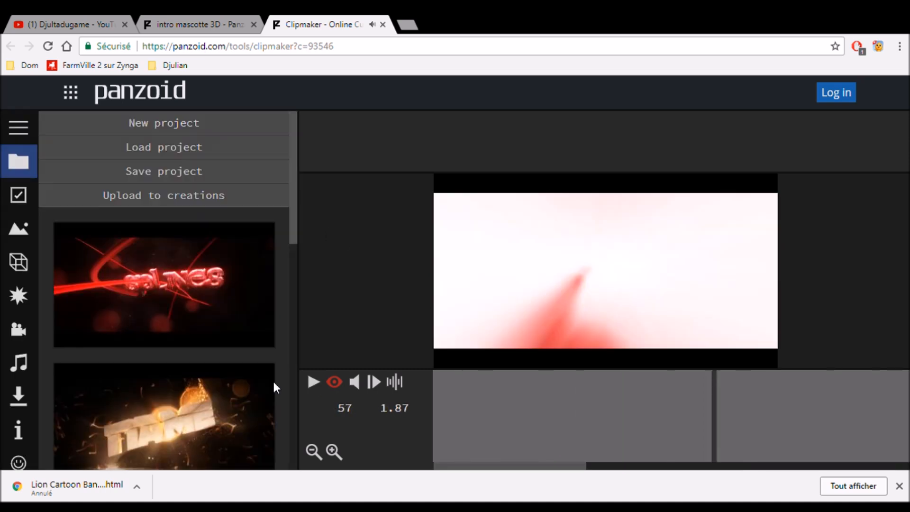
Show the project's objects and delete two of the Box shapes listed above the Lights group.
left_click(20, 264)
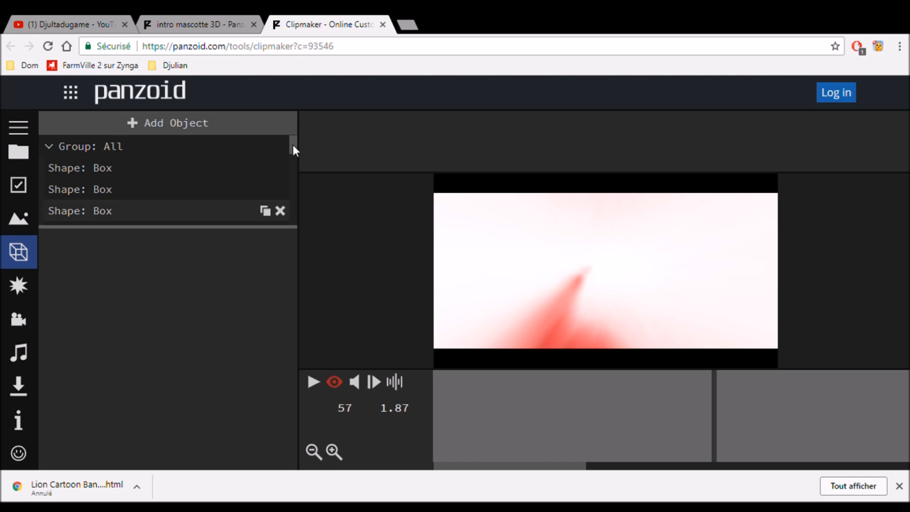
scroll(290, 165, "down", 3)
scroll(287, 181, "up", 3)
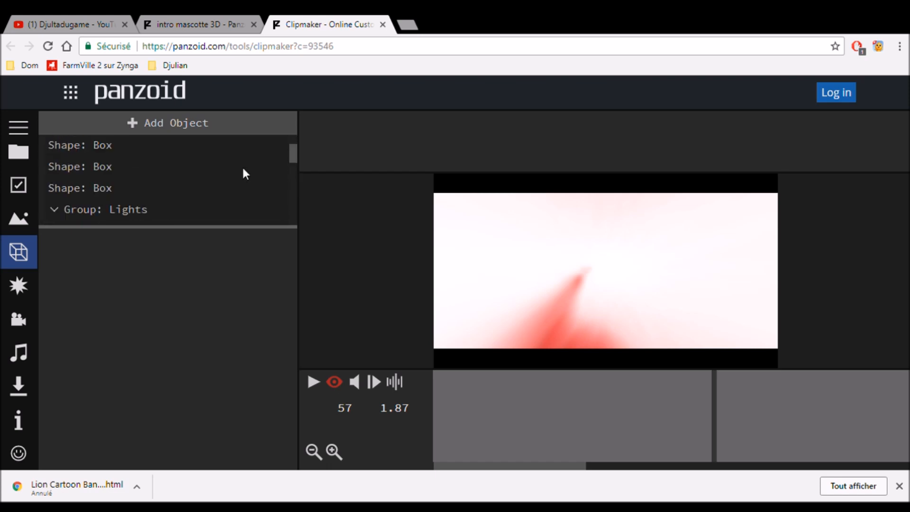
scroll(103, 192, "down", 1)
scroll(103, 190, "down", 1)
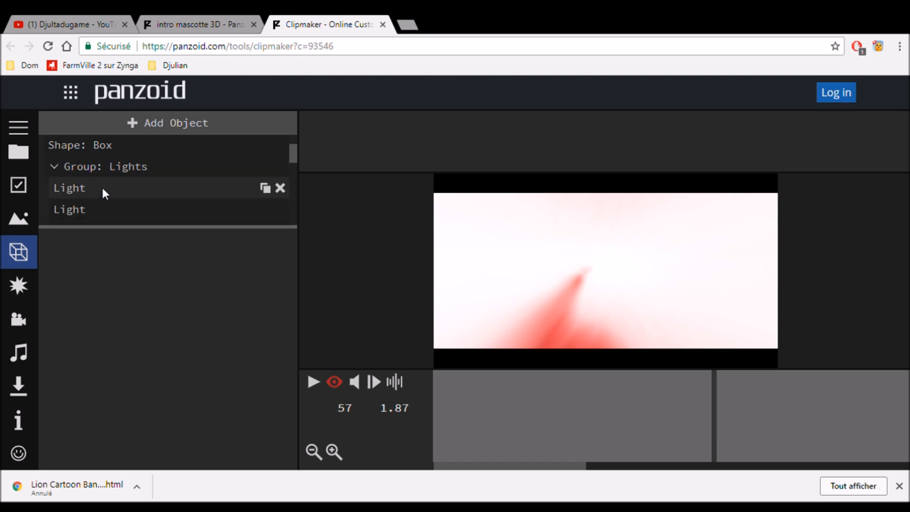
scroll(233, 150, "up", 2)
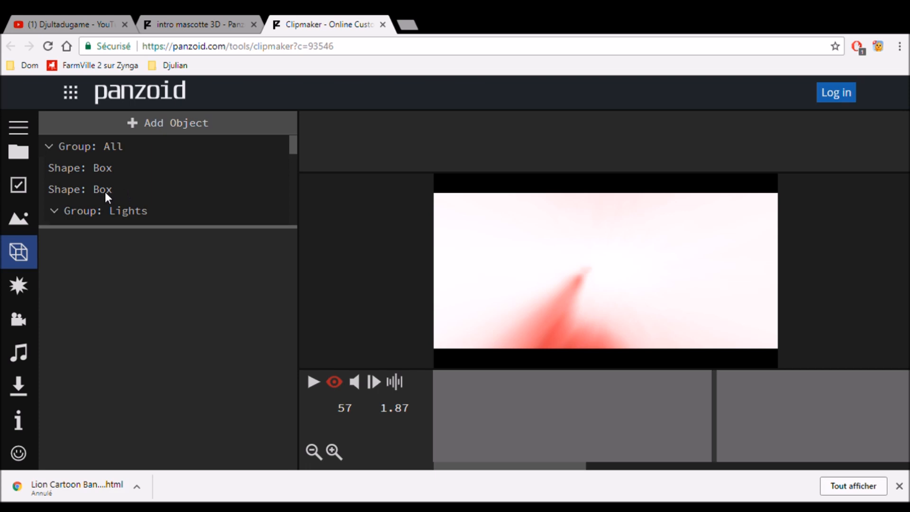
Select the second Box in the All group and examine its transform, colour, texture and transparency settings.
mouse_move(104, 192)
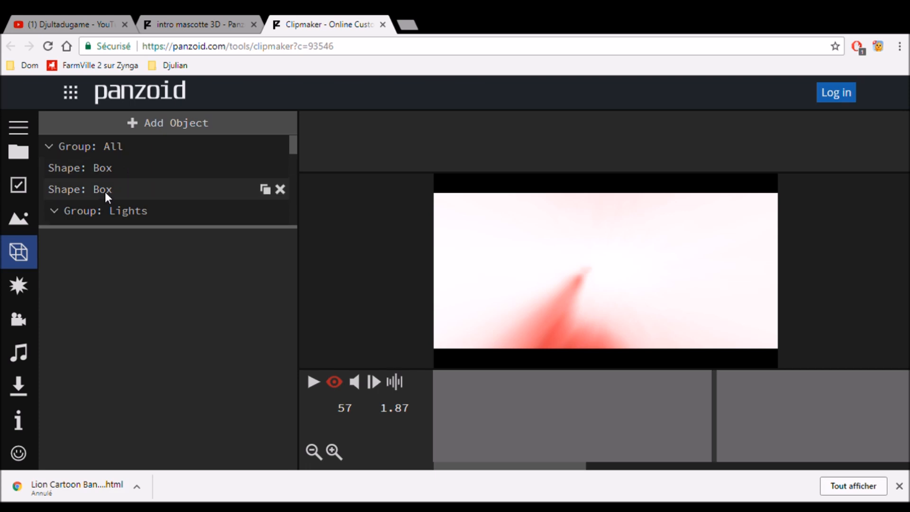
left_click(104, 192)
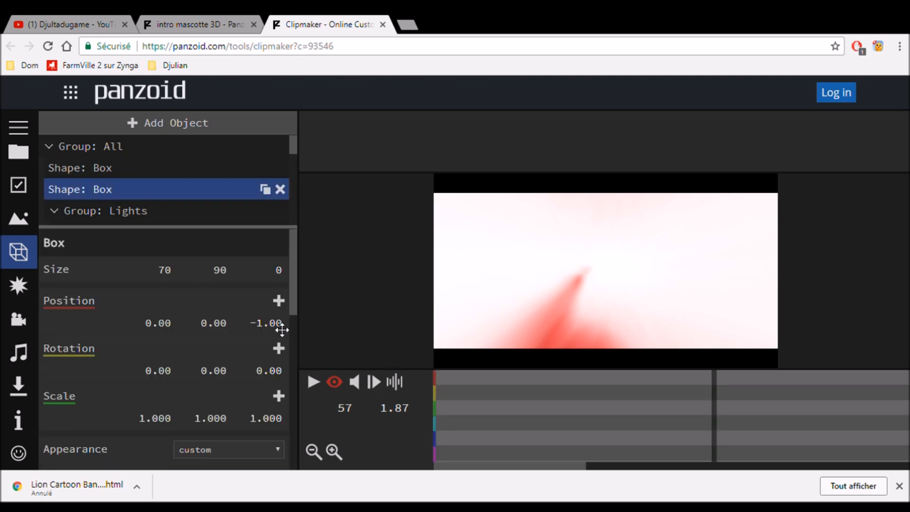
scroll(291, 300, "down", 1)
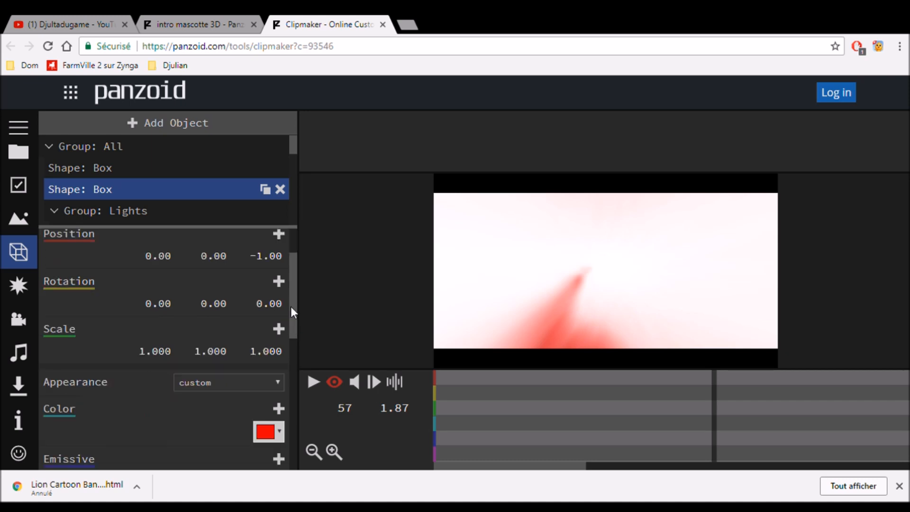
scroll(227, 365, "down", 2)
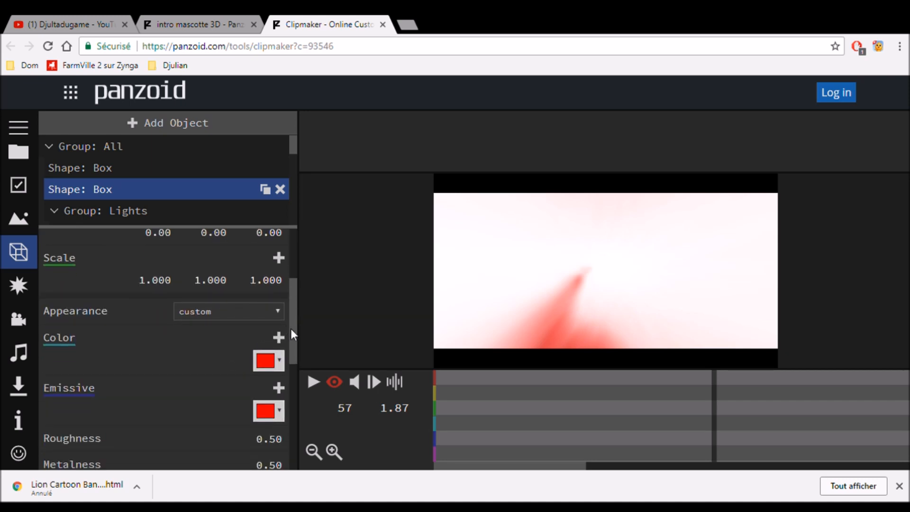
scroll(286, 412, "down", 4)
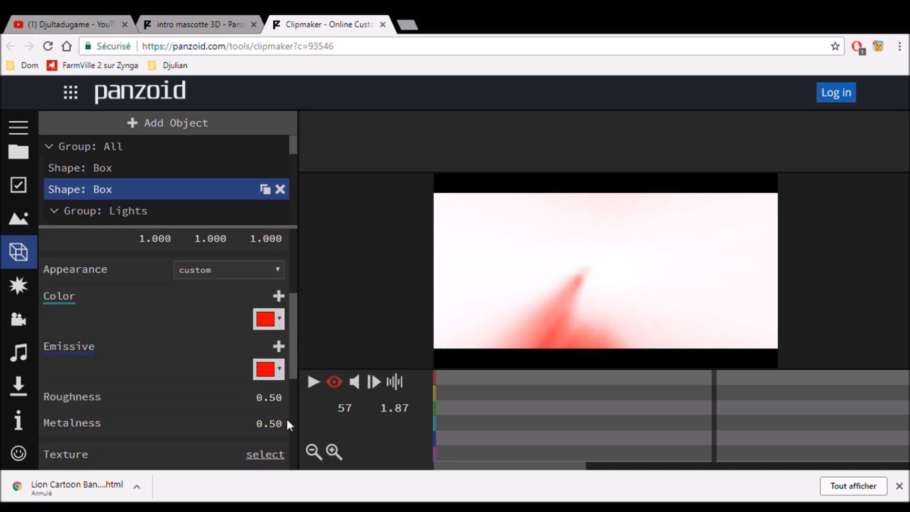
scroll(268, 285, "down", 1)
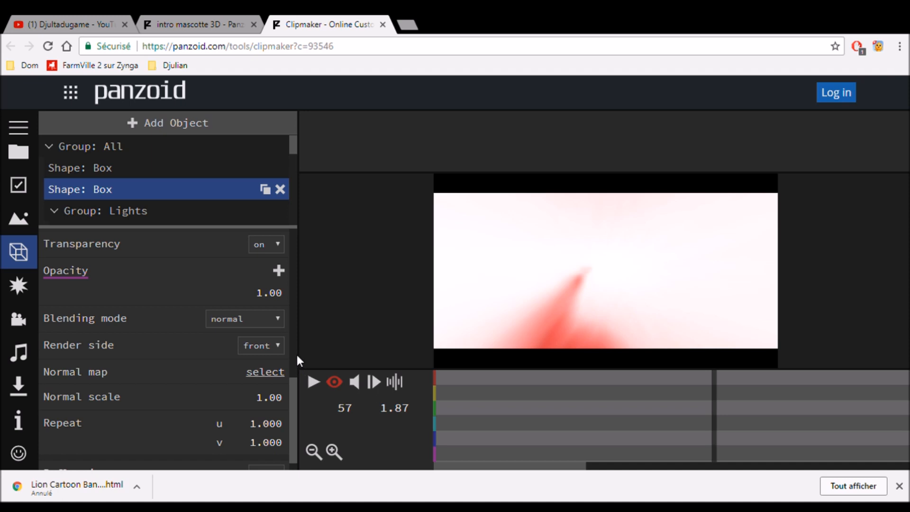
scroll(280, 332, "up", 2)
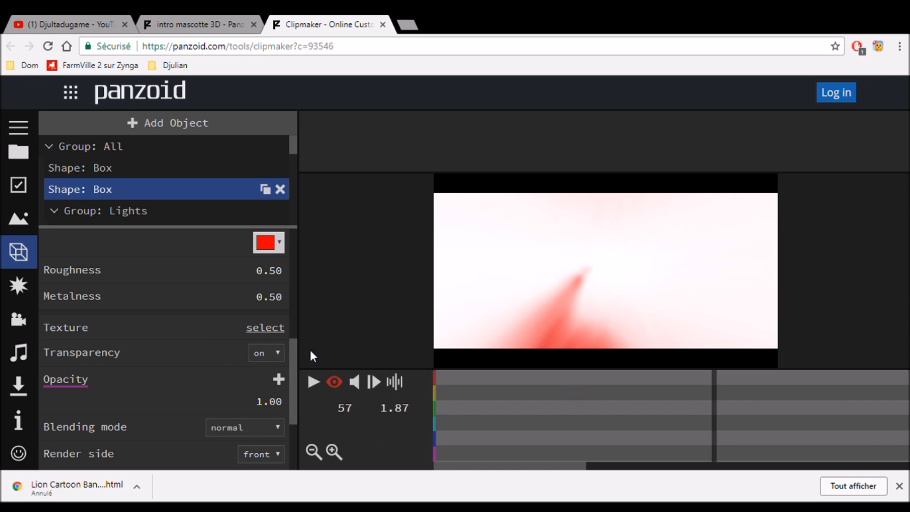
Examine the colour, texture and transparency settings of the first Box and the two Boxes below the Lights group.
left_click(111, 167)
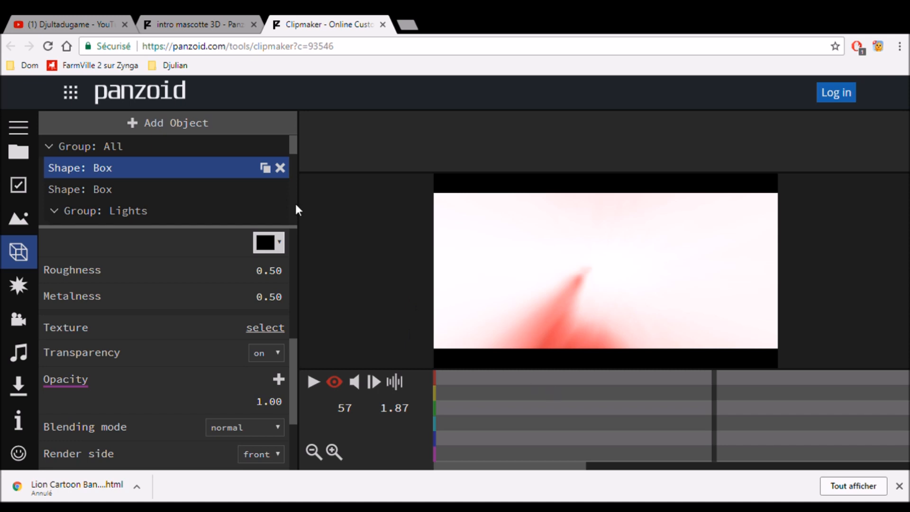
scroll(294, 155, "down", 2)
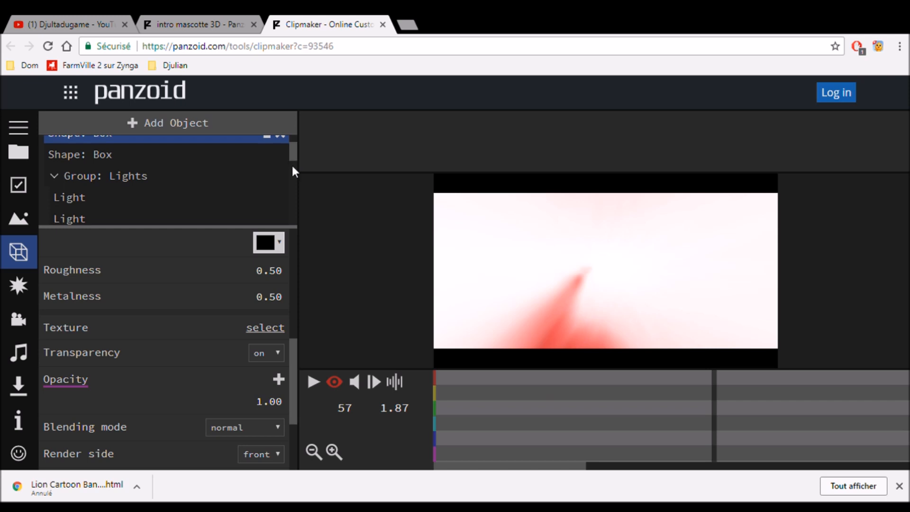
scroll(292, 167, "down", 1)
scroll(291, 170, "down", 3)
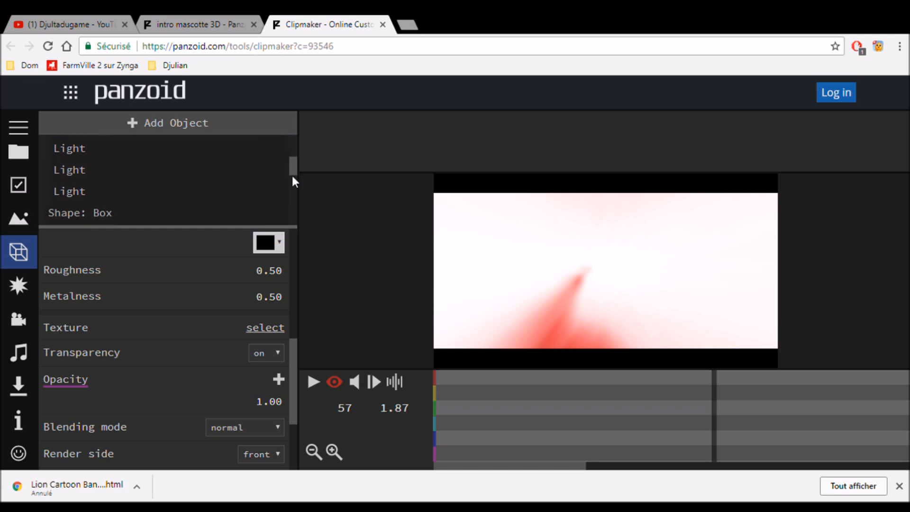
scroll(119, 176, "down", 1)
left_click(118, 174)
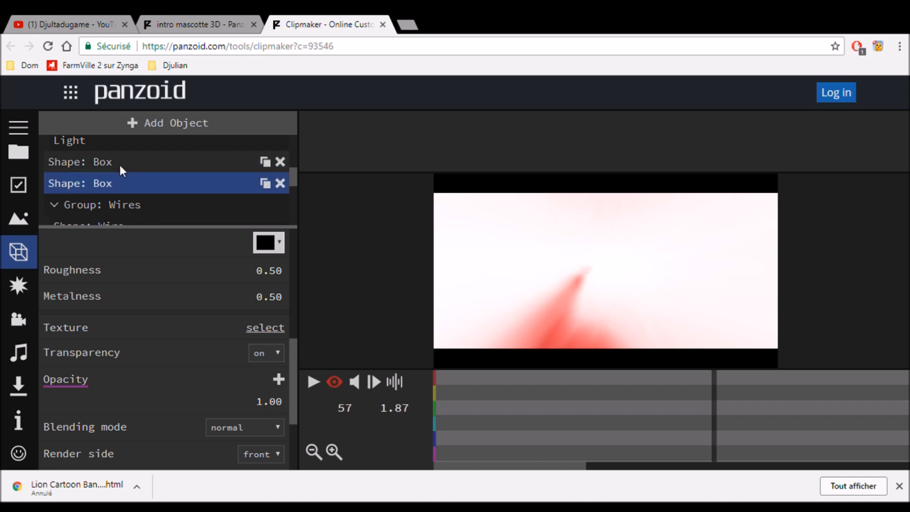
left_click(119, 162)
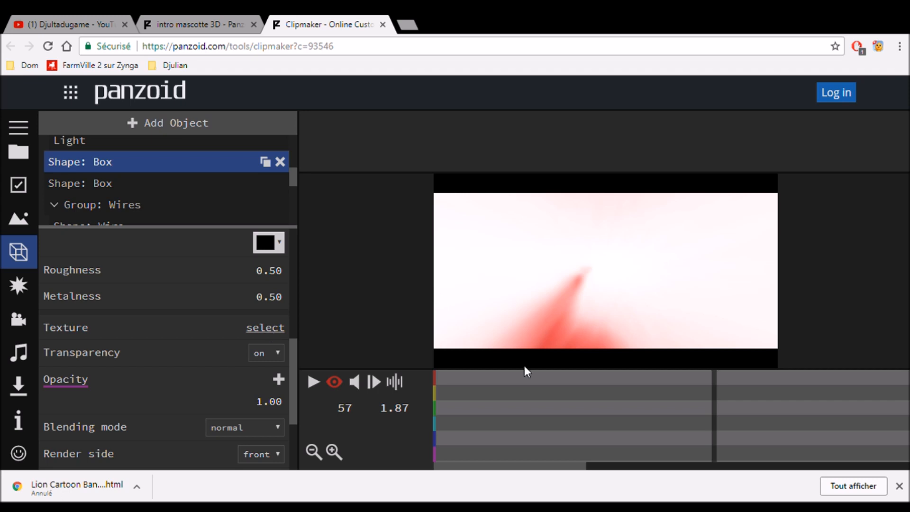
left_click(95, 187)
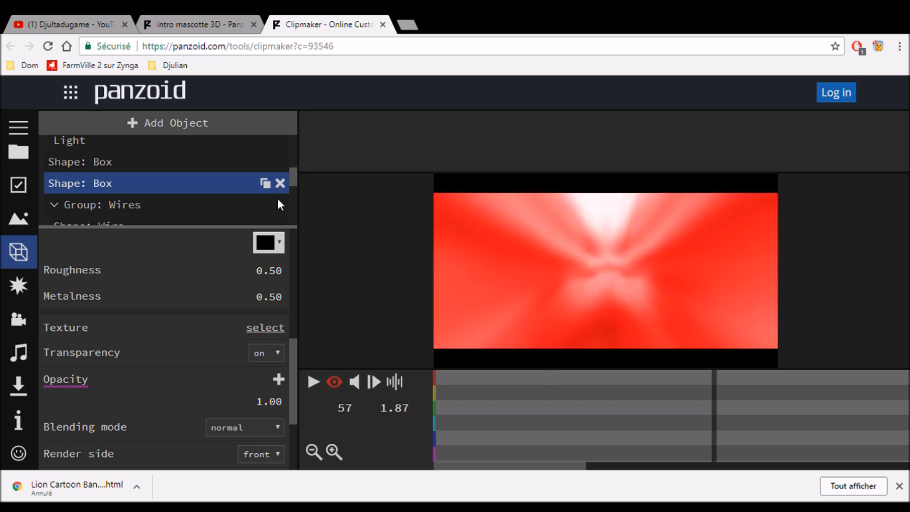
Look through the remaining objects in the list, from the Wires group through the ShockWave groups to Particles.
mouse_move(278, 204)
scroll(294, 184, "down", 2)
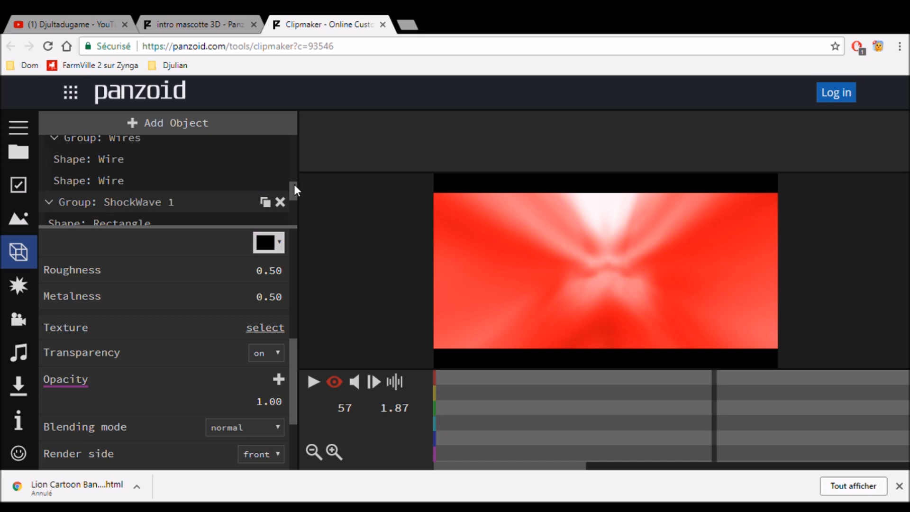
scroll(292, 194, "up", 2)
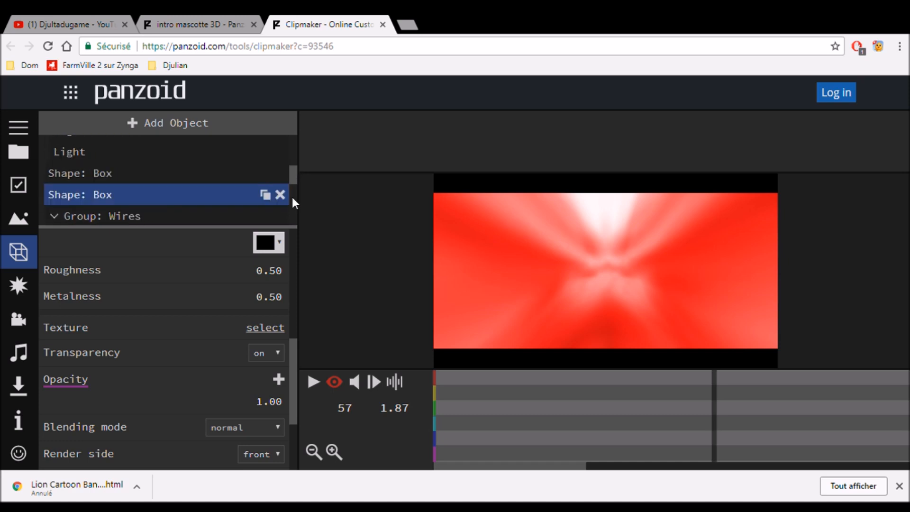
scroll(293, 182, "down", 3)
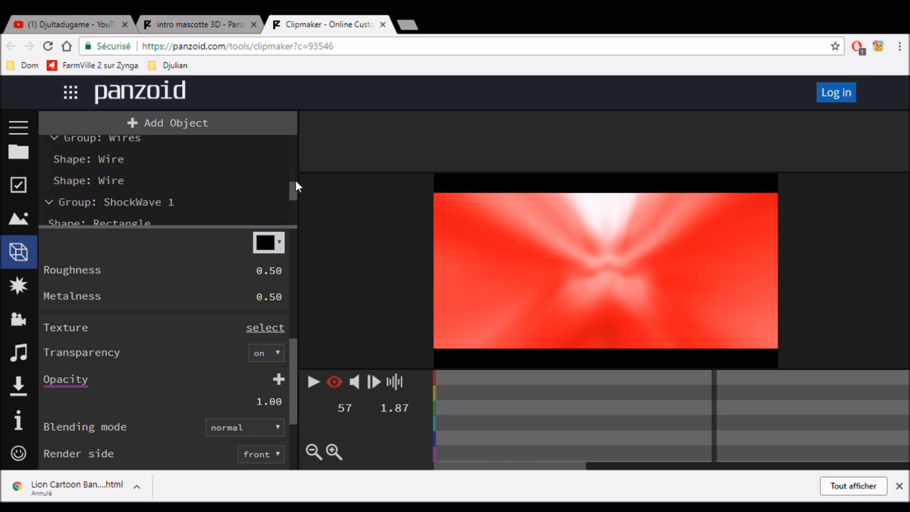
scroll(293, 190, "up", 3)
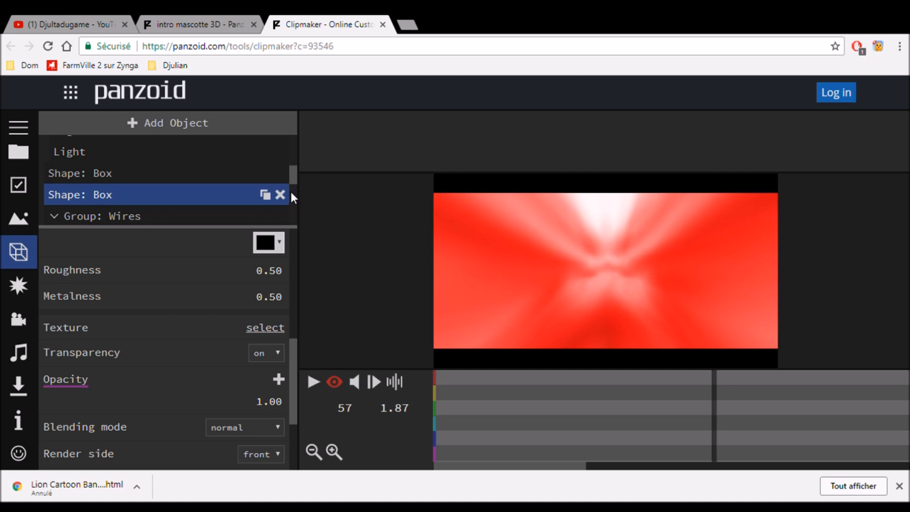
scroll(292, 190, "down", 3)
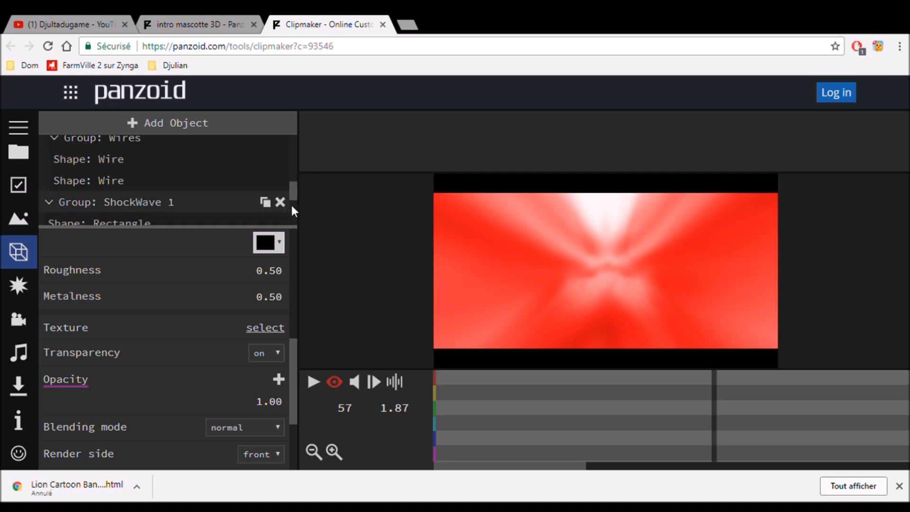
scroll(294, 216, "down", 2)
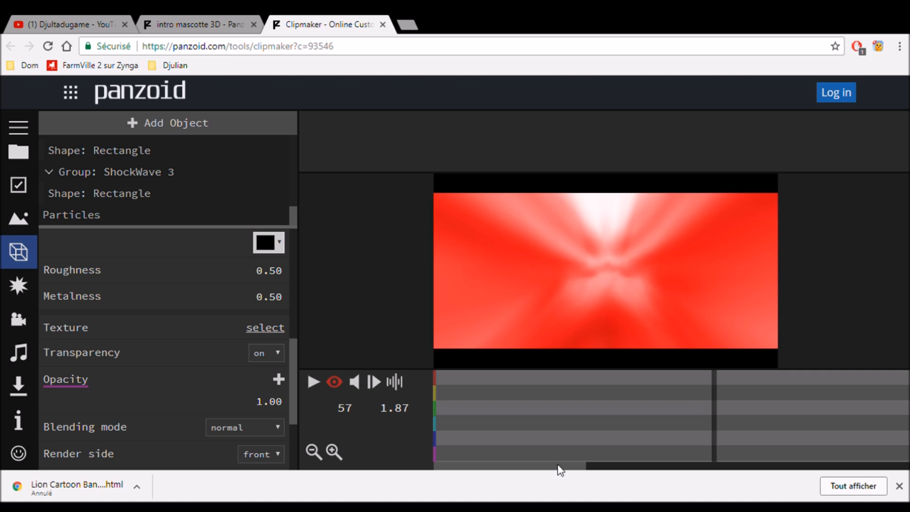
Rewind the intro to the first frame, play it through and pause it.
left_click_drag(711, 448, 714, 448)
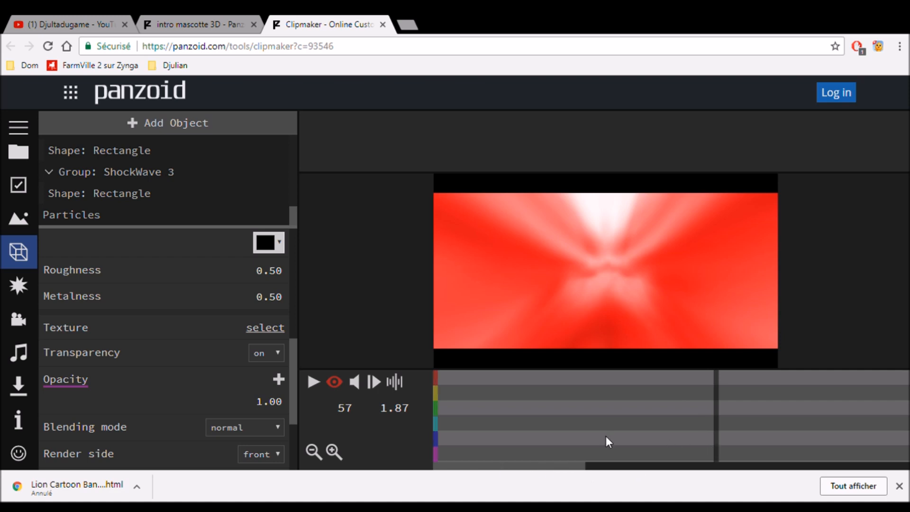
left_click(440, 409)
left_click_drag(422, 419, 414, 420)
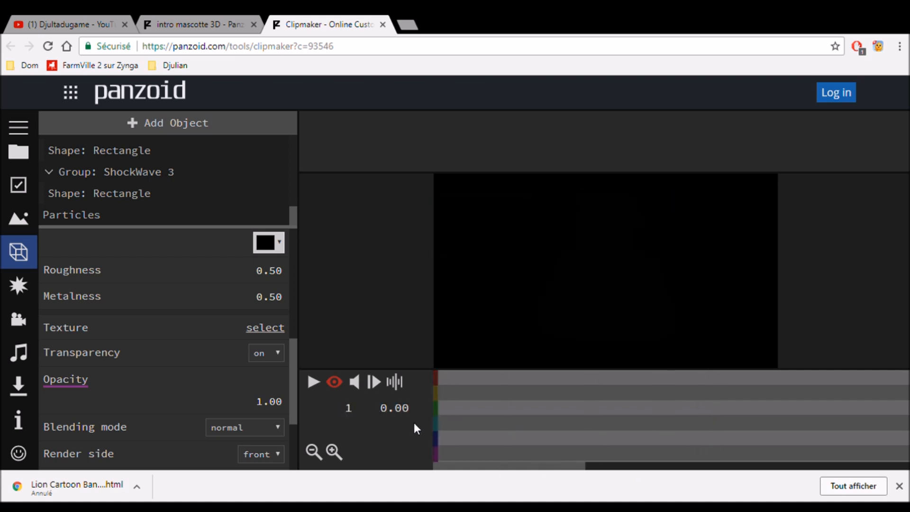
left_click(314, 383)
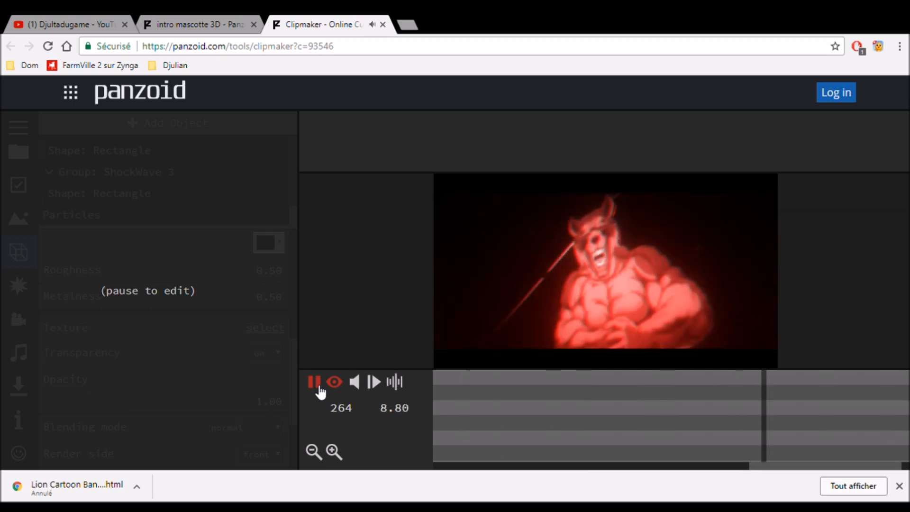
left_click(319, 388)
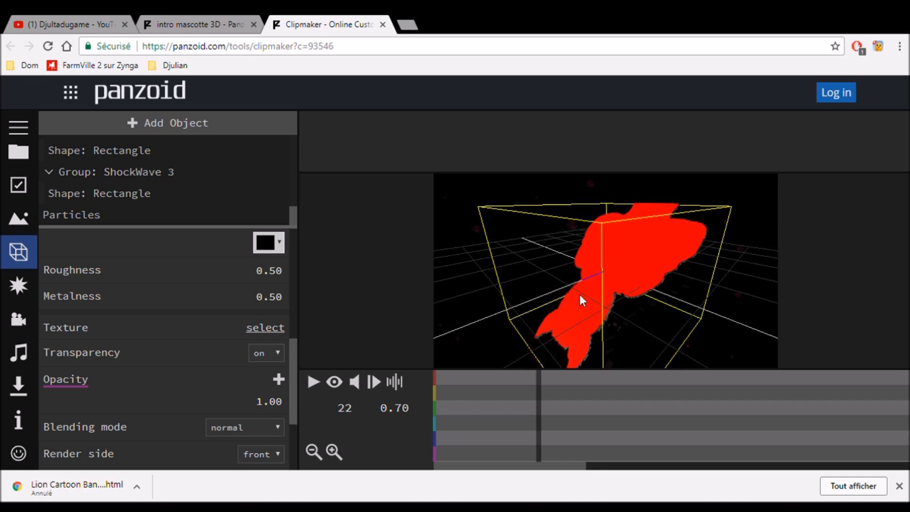
Add a Box shape to the scene and select it below Particles in the object list.
left_click(160, 124)
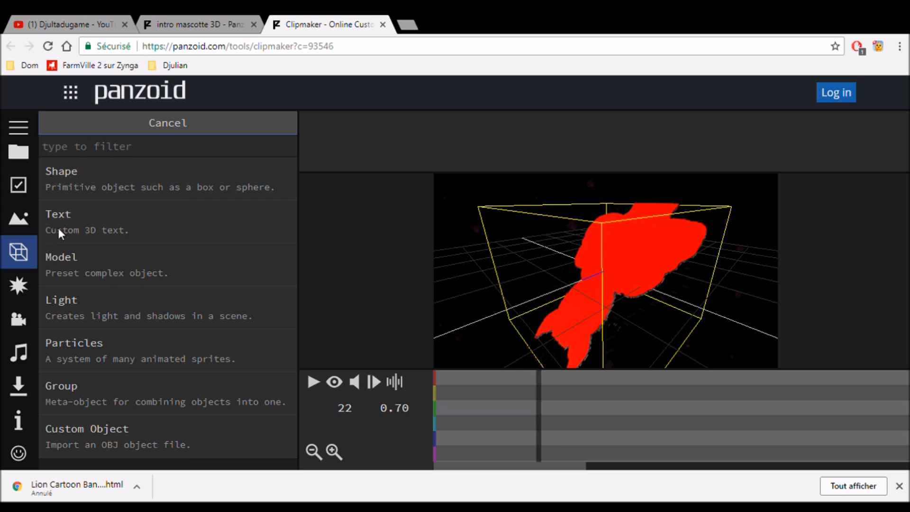
left_click(50, 173)
left_click(57, 171)
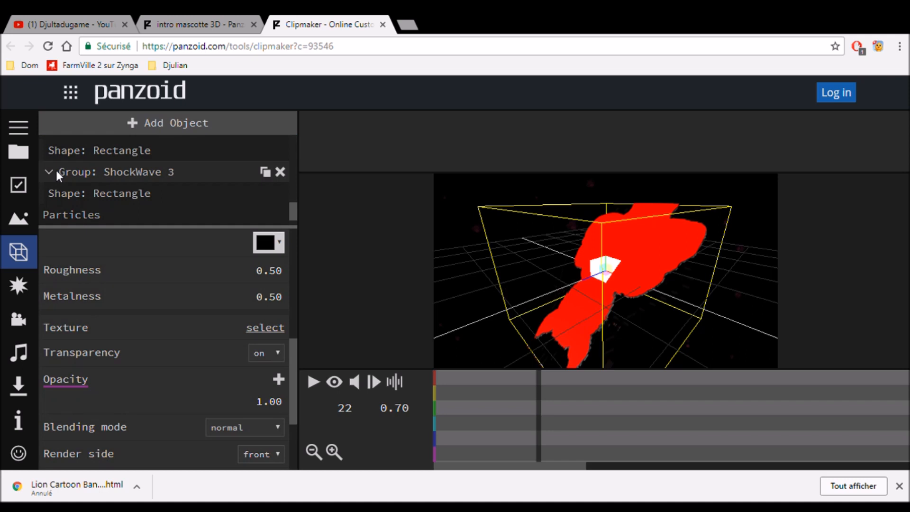
left_click_drag(293, 210, 292, 242)
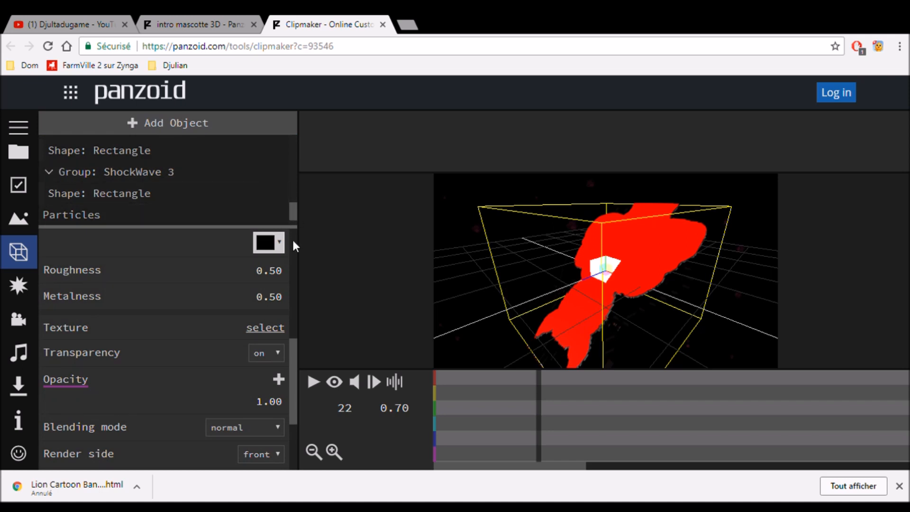
left_click(108, 214)
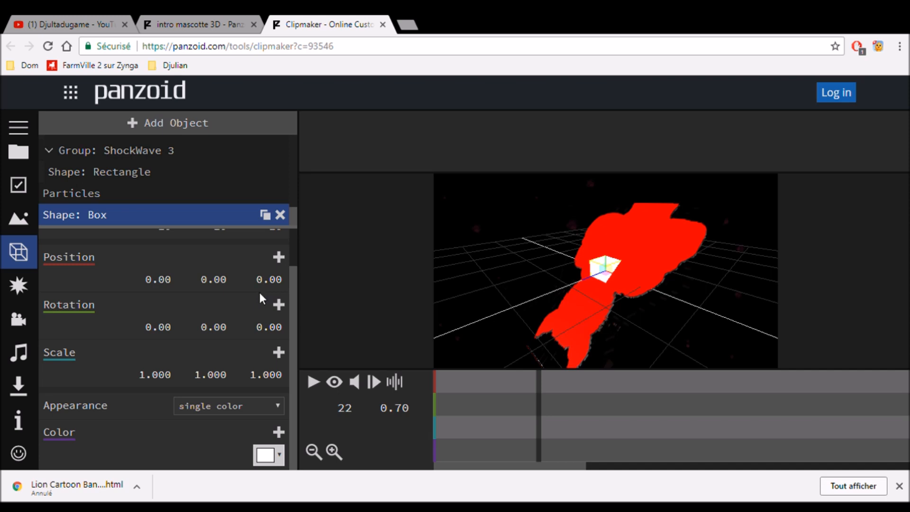
Set the new Box's size to 90 × 90 × 0.
scroll(295, 280, "up", 1)
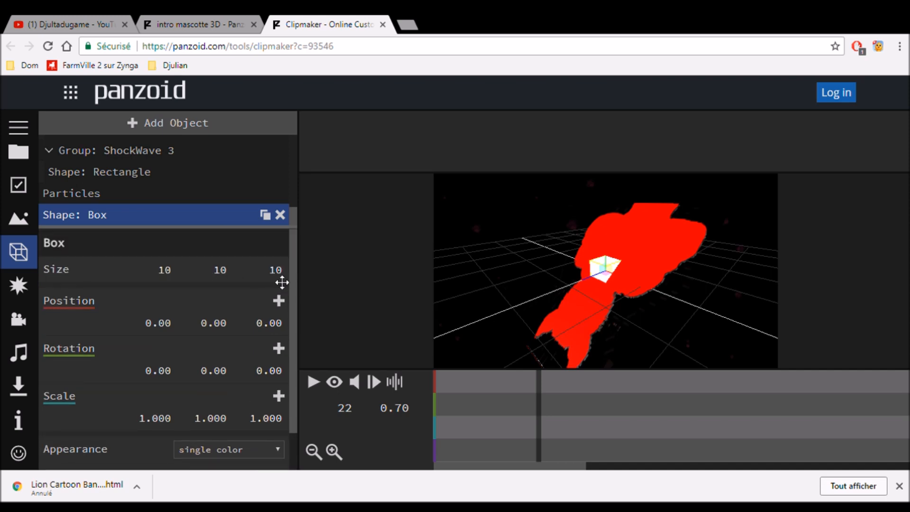
left_click(174, 276)
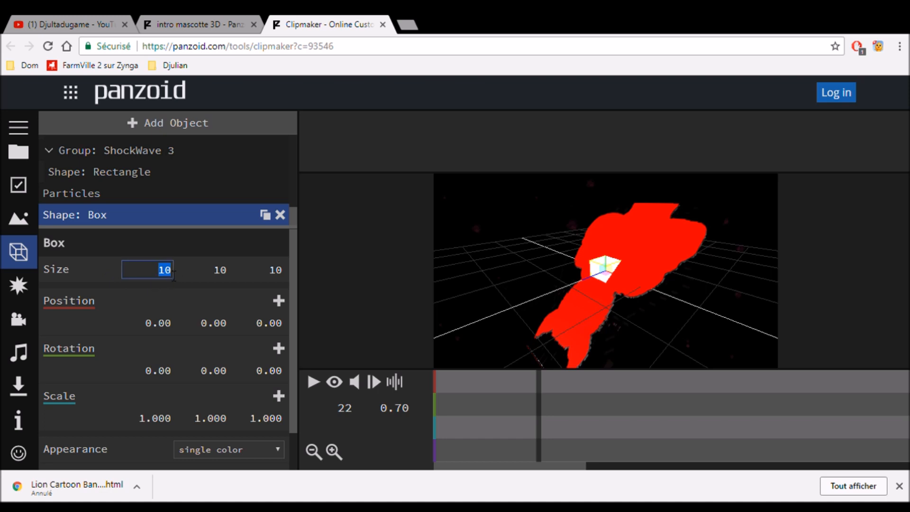
type("90")
left_click(231, 276)
type("90")
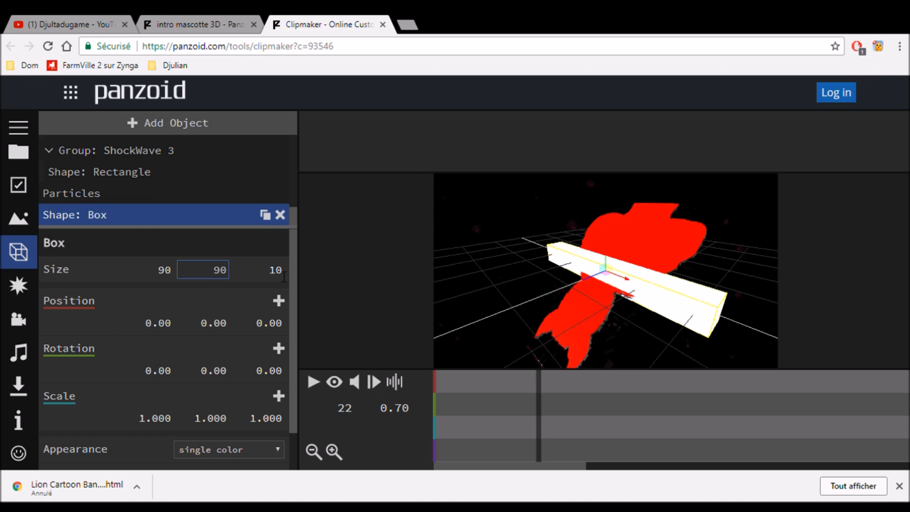
left_click(276, 279)
type("0")
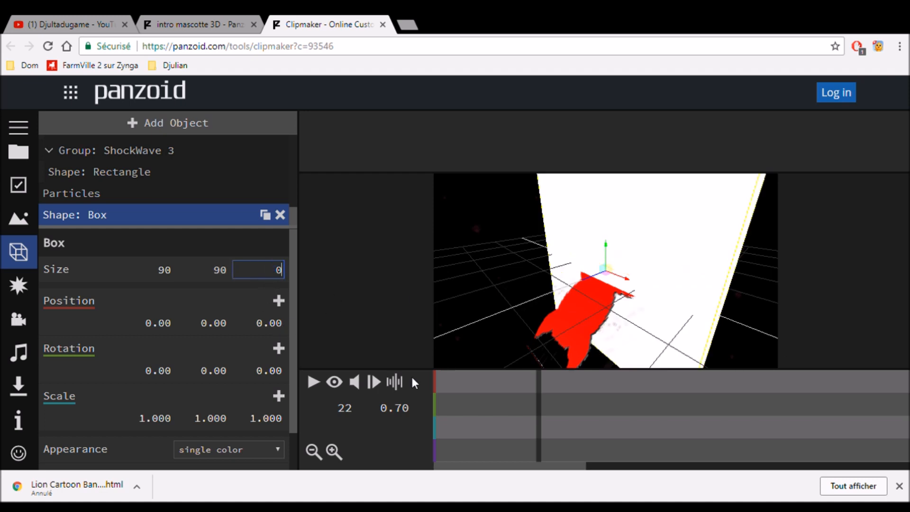
Switch the new Box's appearance from single color to one that supports textures and apply the wolf mascot image as its texture.
left_click_drag(291, 317, 284, 386)
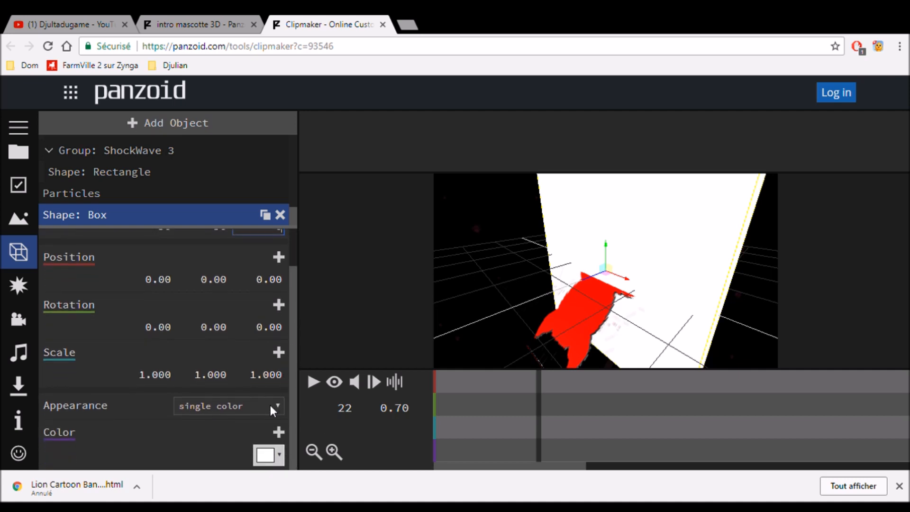
left_click(269, 405)
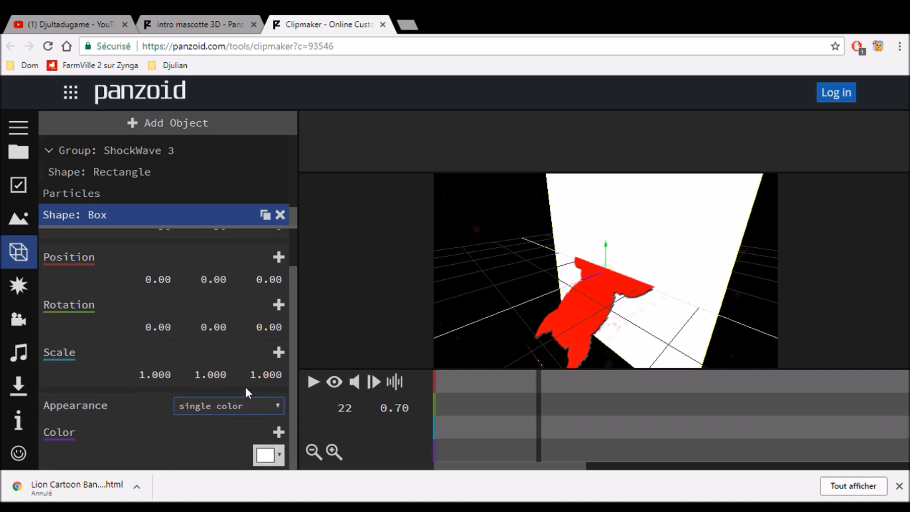
key("Down")
scroll(285, 387, "down", 4)
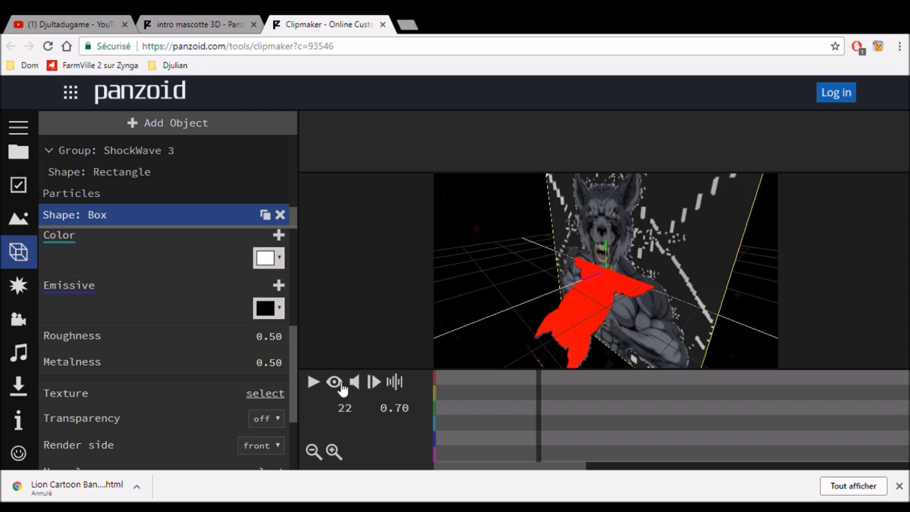
Play the intro in preview mode to check the wolf mascot Box, pausing and resuming playback.
left_click(318, 383)
left_click(315, 383)
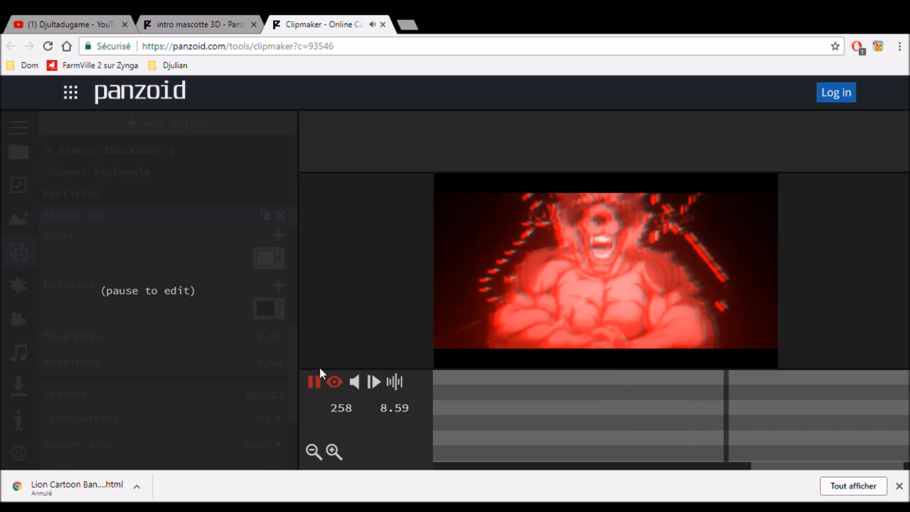
left_click(315, 381)
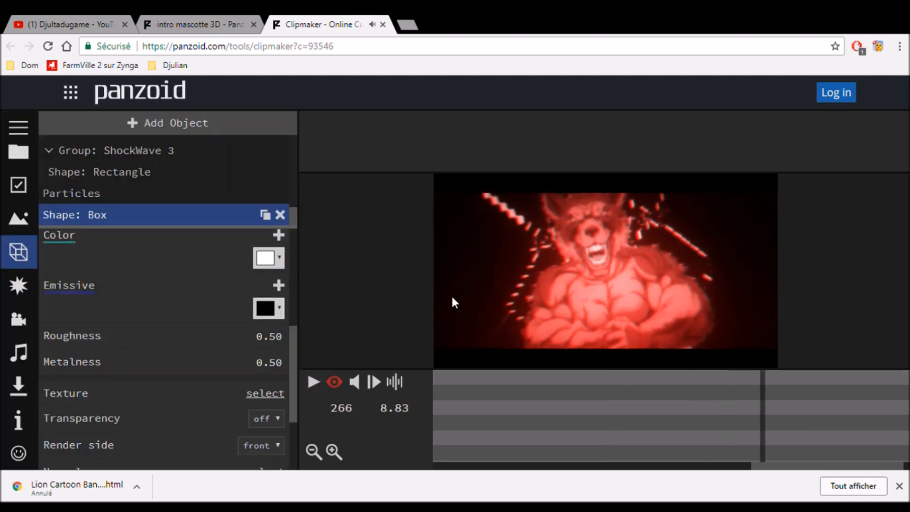
left_click(314, 383)
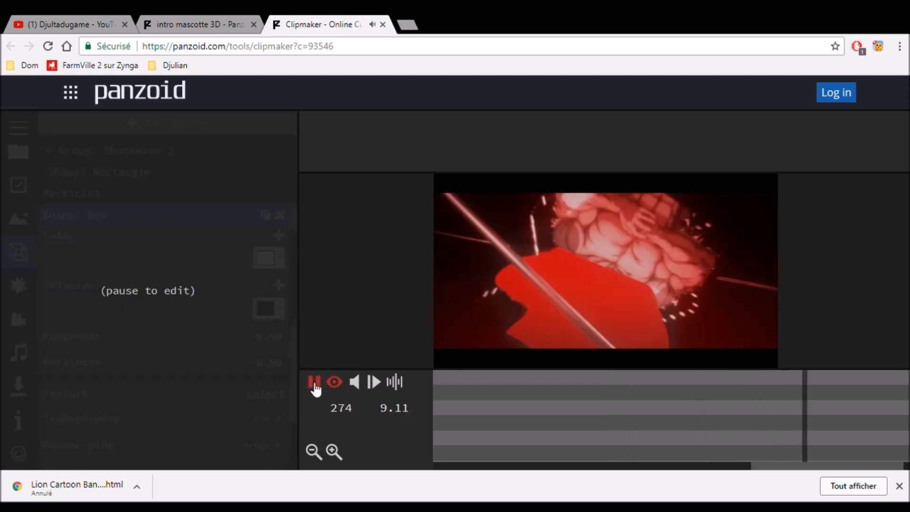
key("space")
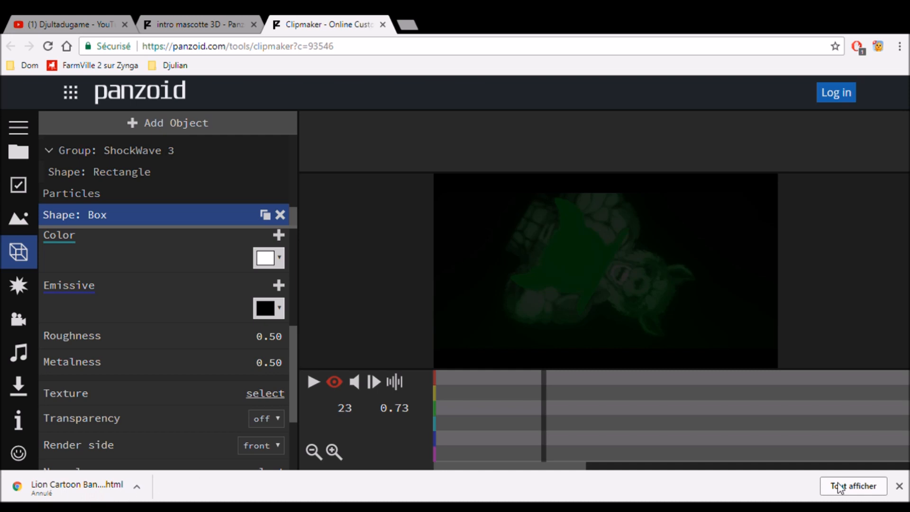
Close the two Panzoid pages and search Google for "convertisseur de fichier video" in a new tab.
key("ctrl+w")
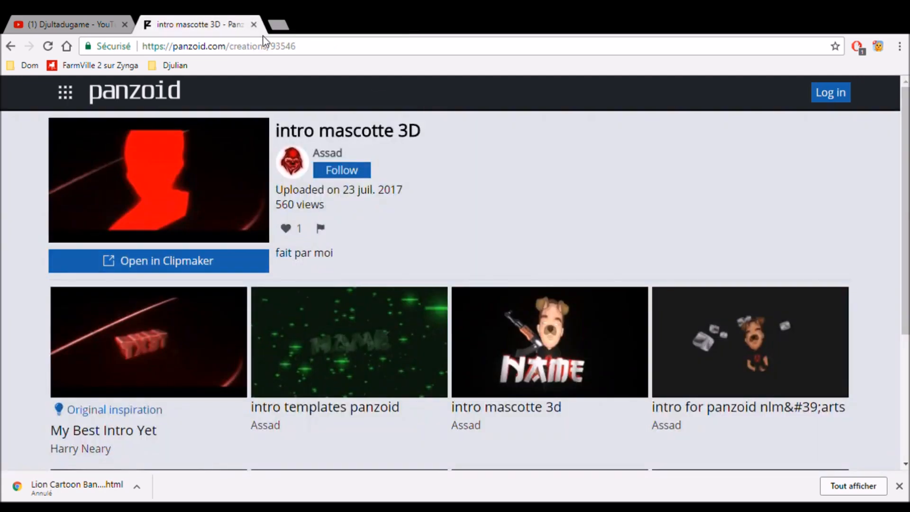
left_click(254, 24)
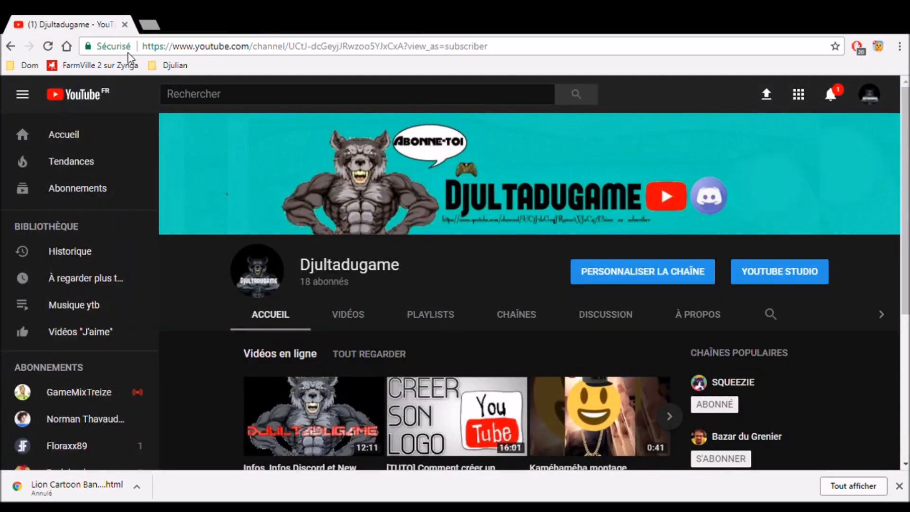
left_click(144, 24)
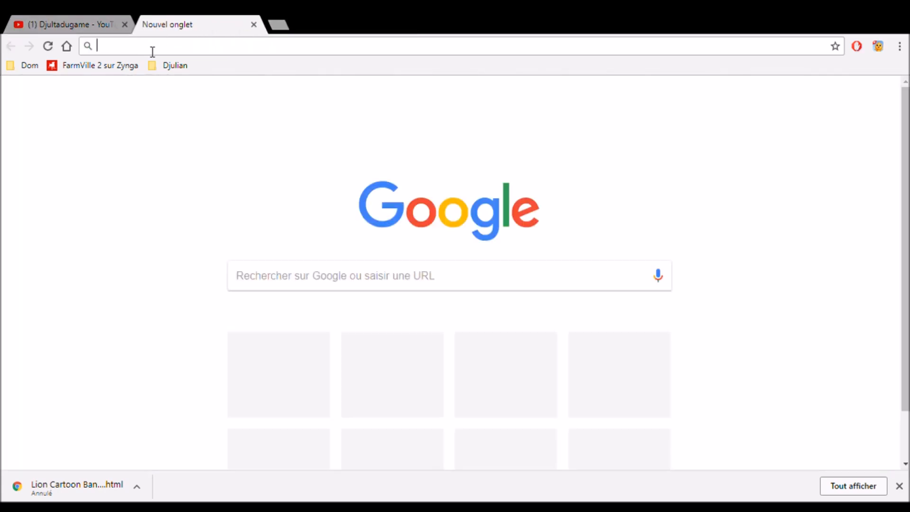
type("convertisseur youtube mp3")
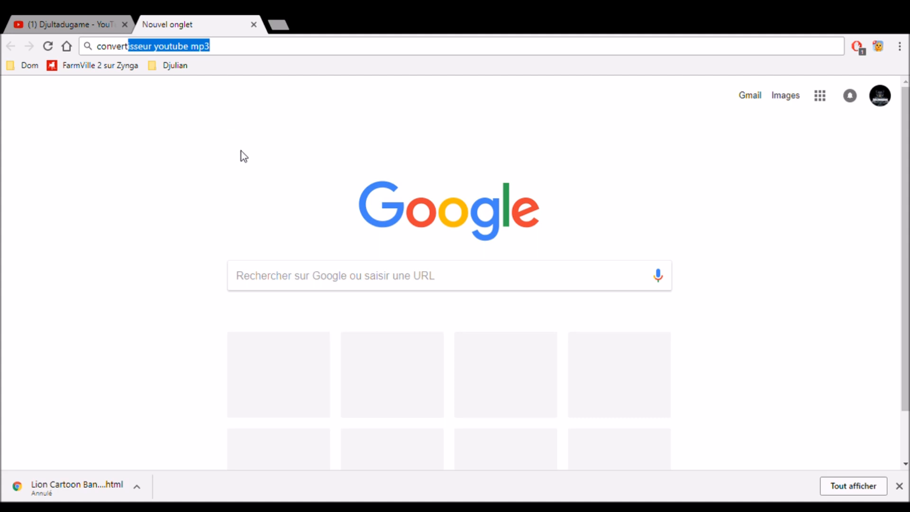
left_click(249, 118)
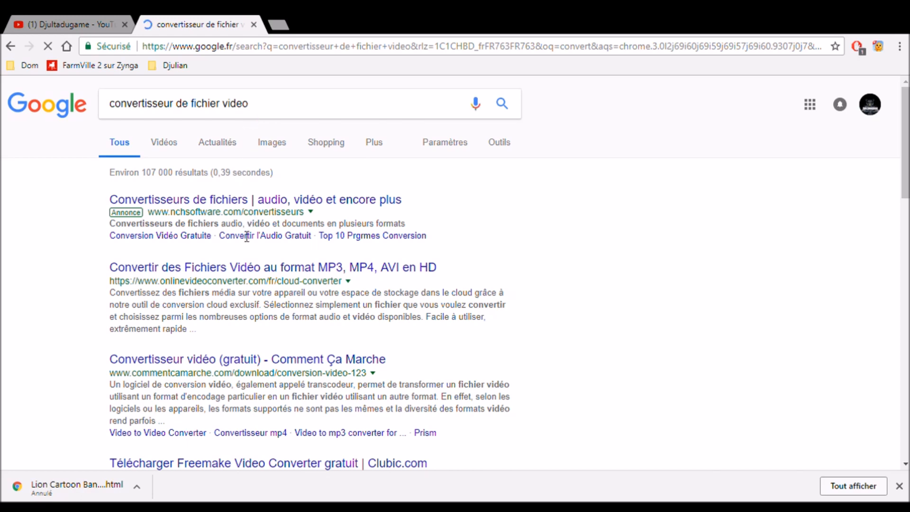
Open OnlineVideoConverter's cloud converter from the results, start converting Outro.mp4 to .mp4, and close the page.
left_click(243, 270)
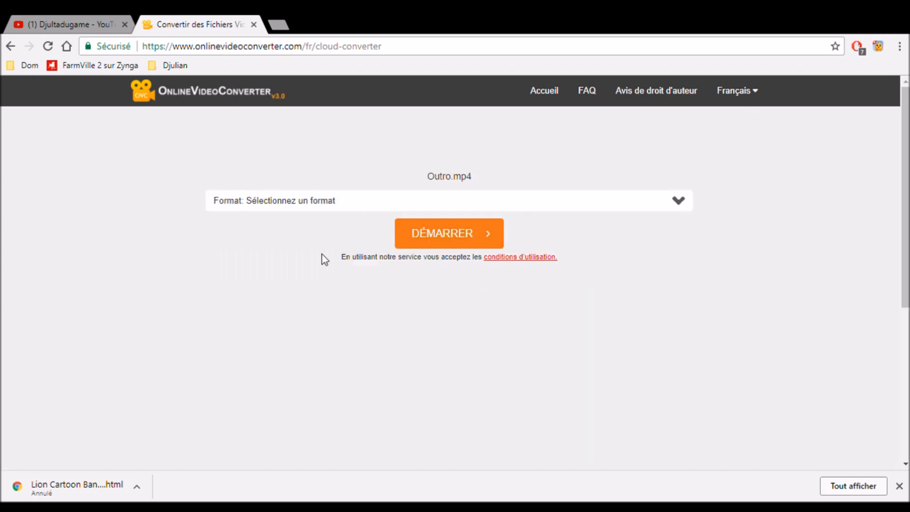
left_click(488, 205)
left_click(340, 235)
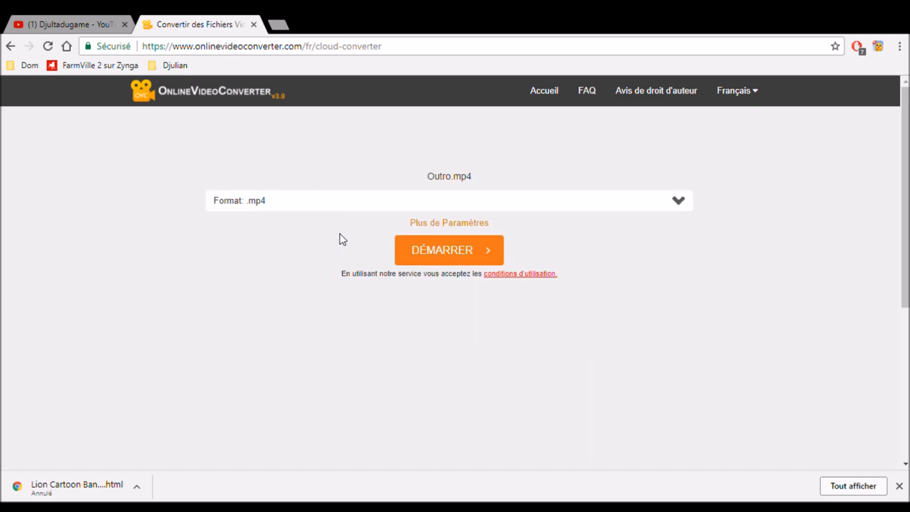
left_click(447, 255)
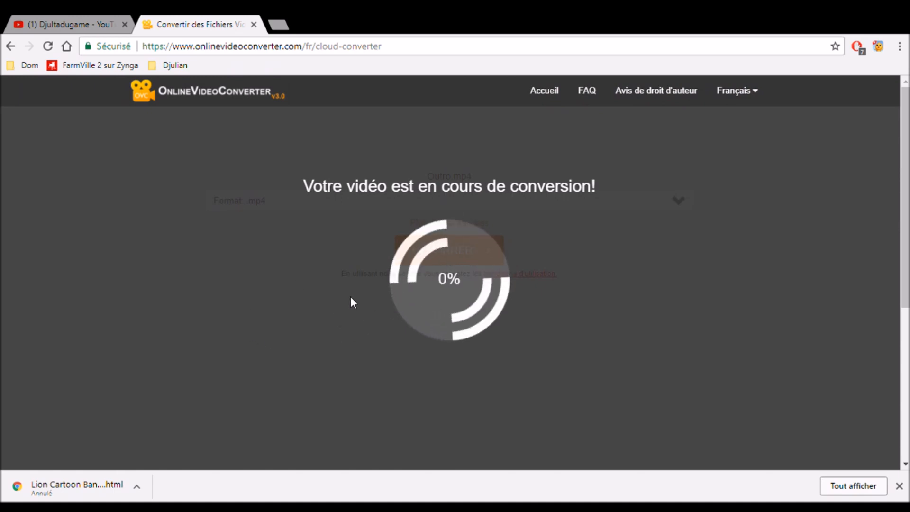
left_click(254, 25)
scroll(474, 264, "down", 5)
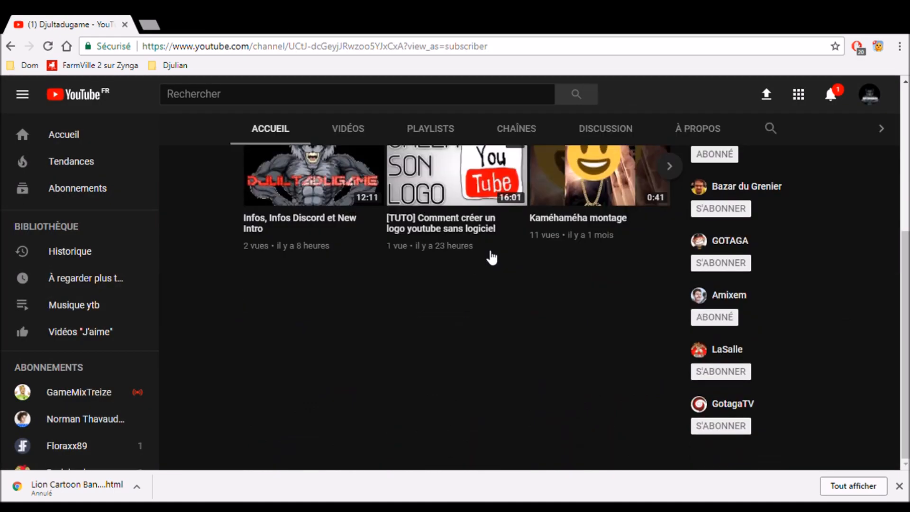
scroll(493, 258, "up", 5)
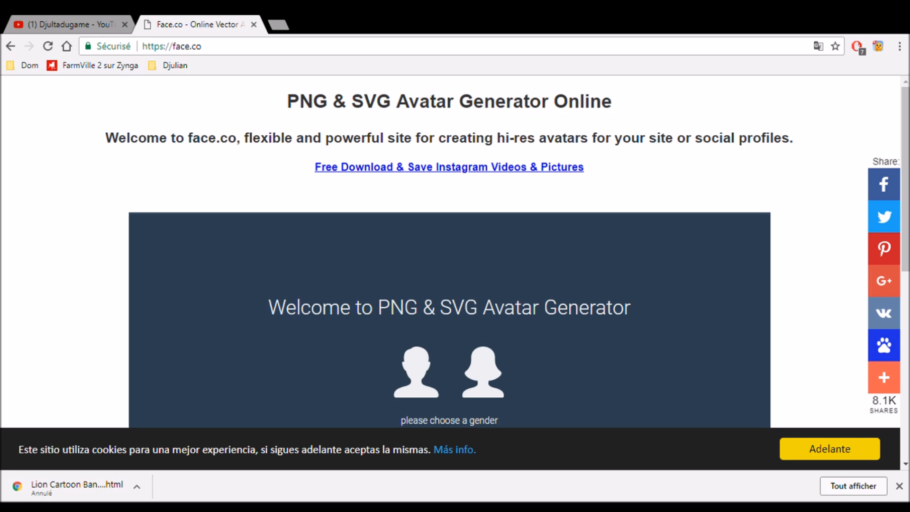
Start a male avatar in the Face.co generator and compare face shapes, settling on the first one.
left_click(899, 486)
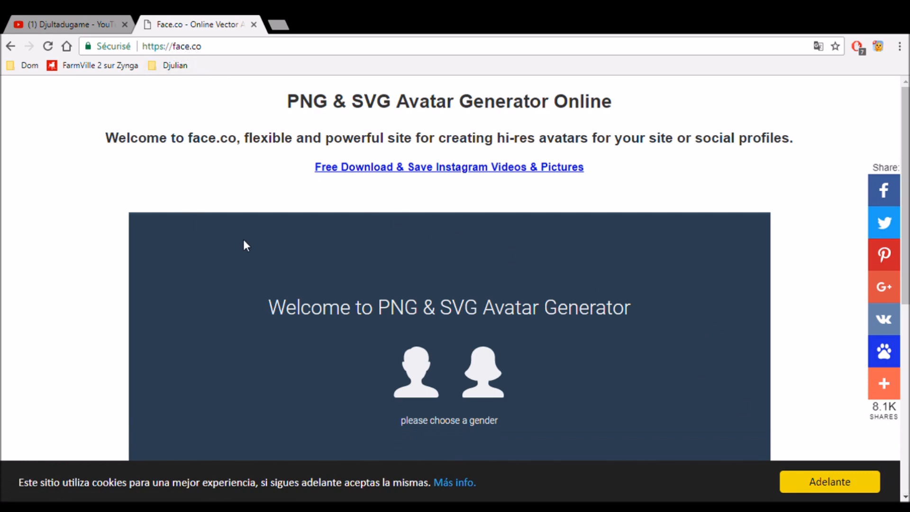
scroll(291, 287, "down", 2)
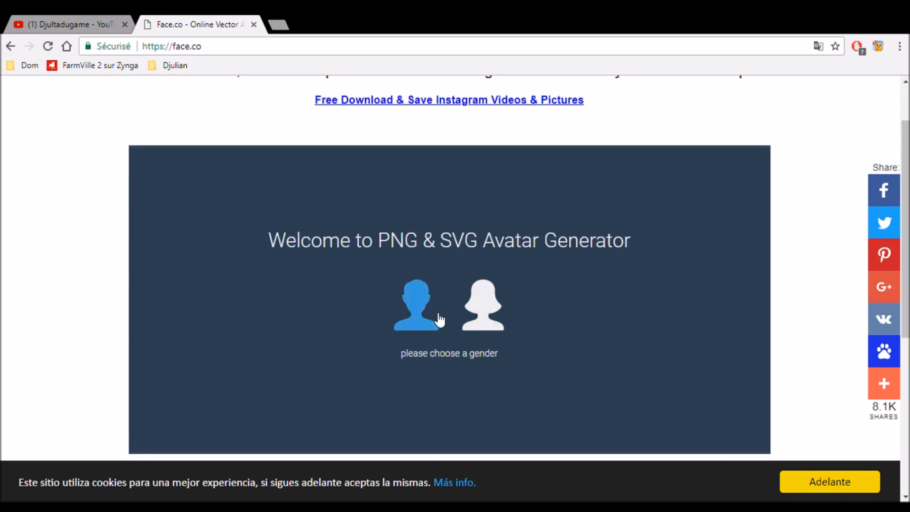
left_click(415, 305)
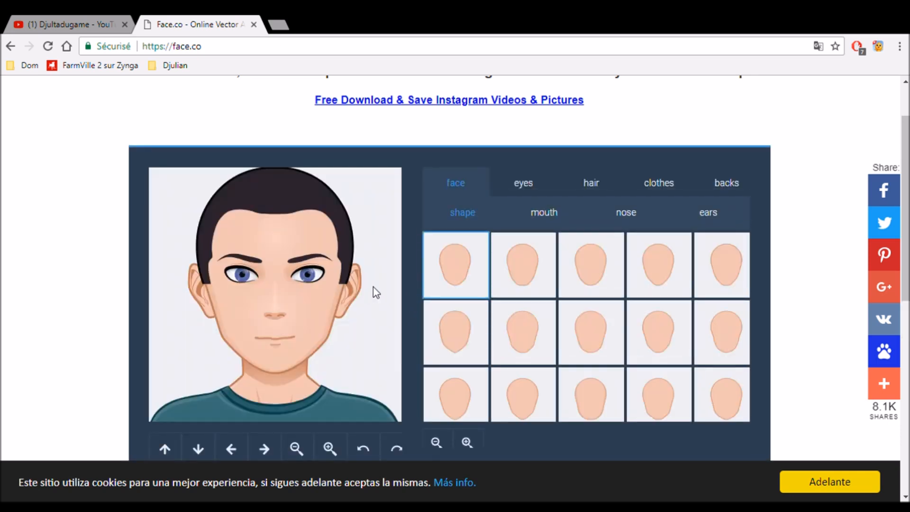
left_click(503, 272)
left_click(472, 285)
left_click(461, 319)
left_click(456, 282)
Compare mouths for the avatar, apply the closed, slightly smiling one in the second row, and try orange as its colour.
left_click(541, 215)
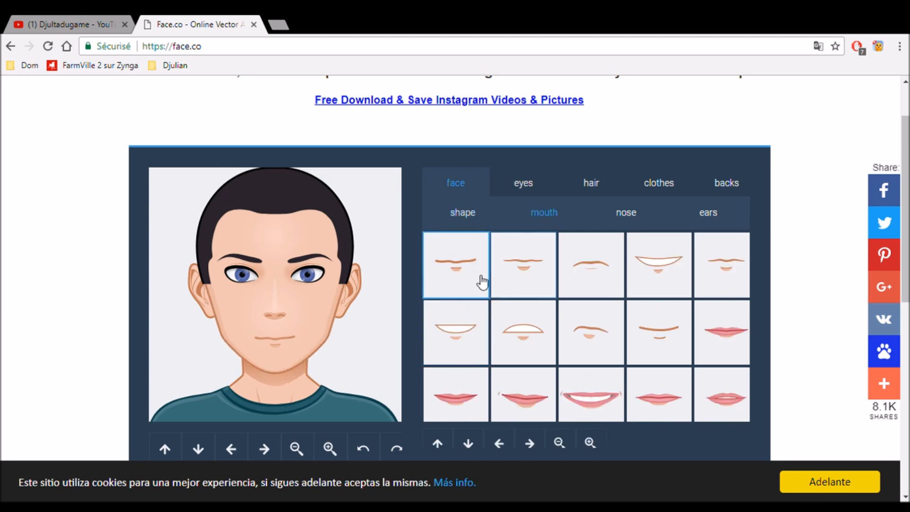
left_click(523, 322)
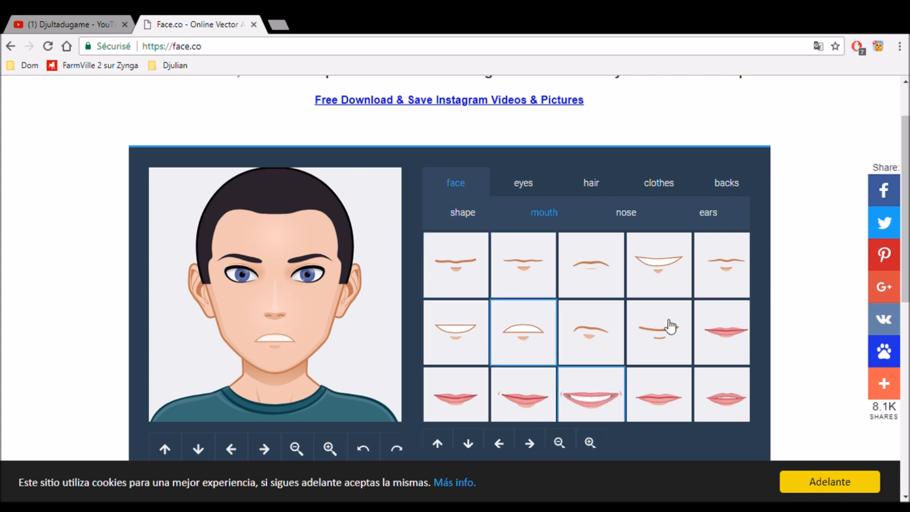
left_click(740, 264)
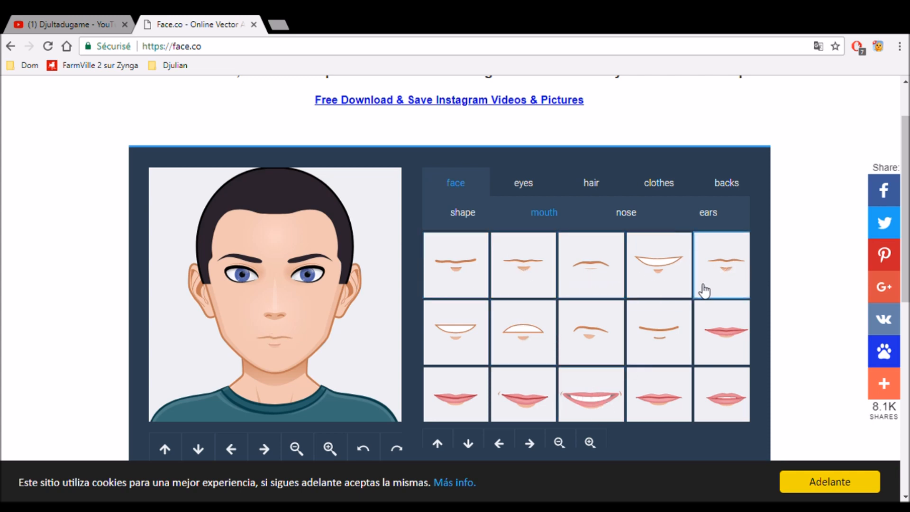
left_click(597, 346)
left_click(653, 346)
scroll(531, 388, "down", 3)
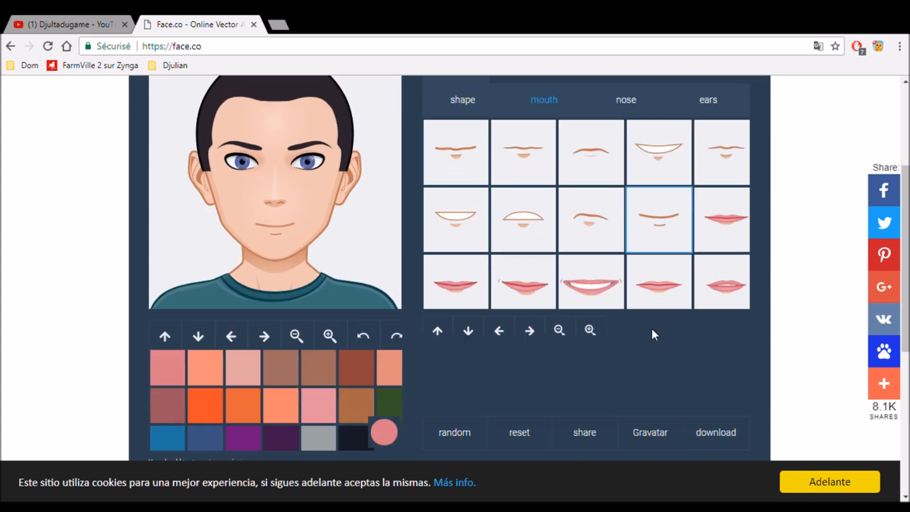
scroll(651, 321, "up", 2)
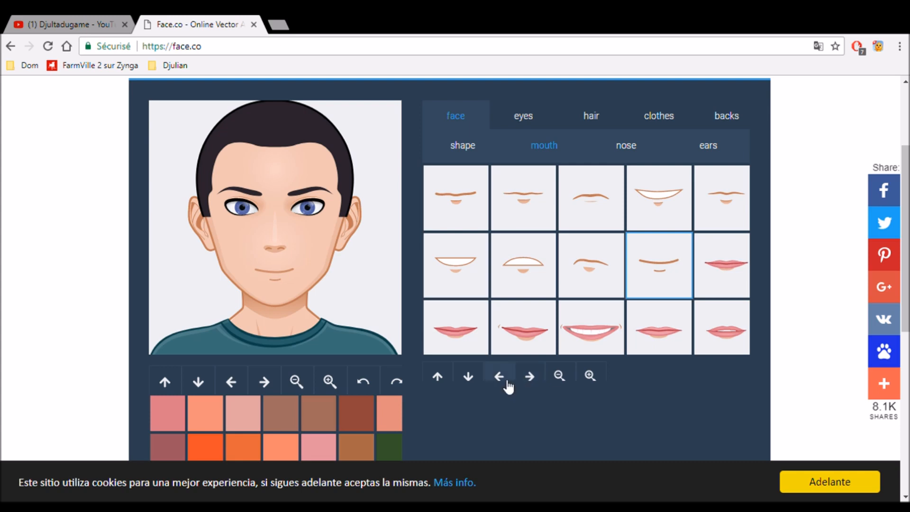
scroll(455, 388, "down", 2)
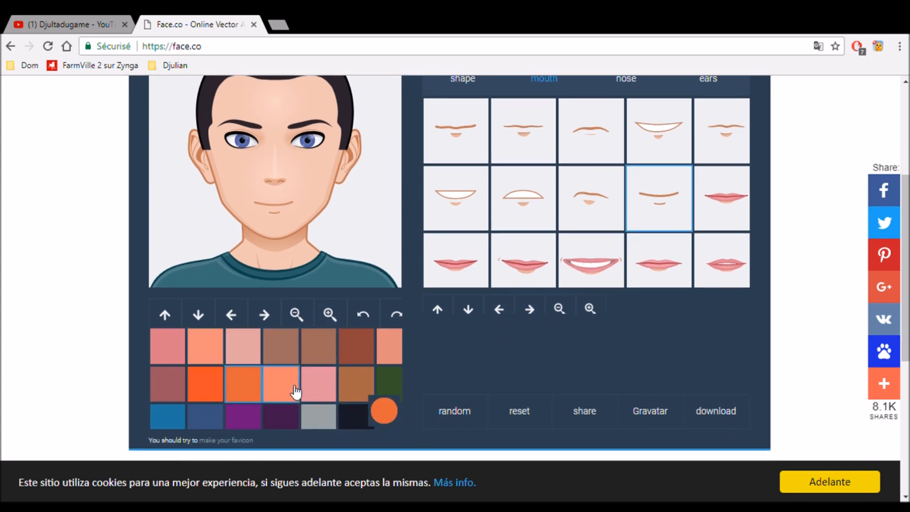
scroll(549, 372, "up", 5)
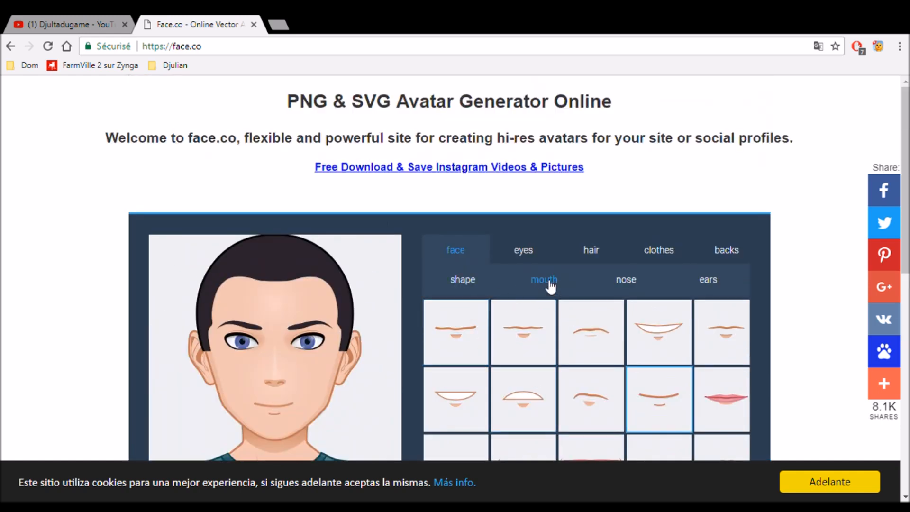
Compare several eye shapes on the avatar and settle on the first one.
left_click(538, 260)
scroll(539, 258, "down", 2)
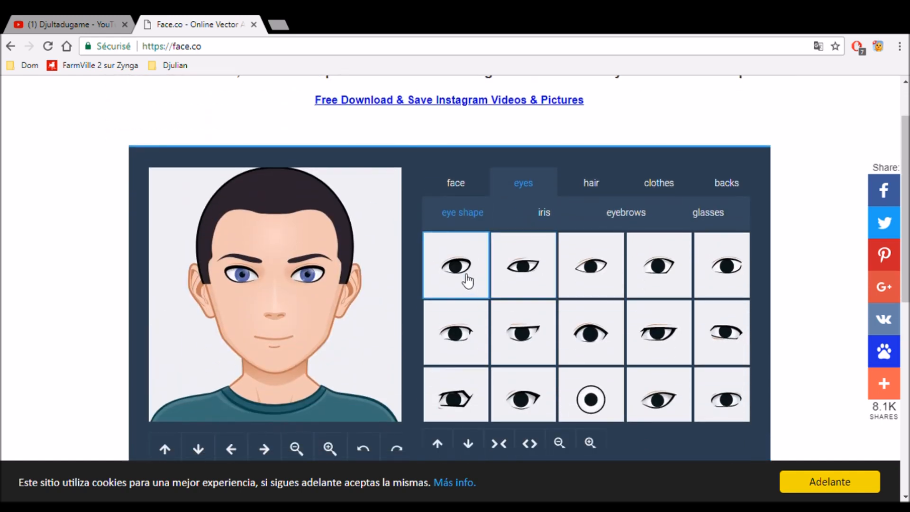
left_click(542, 284)
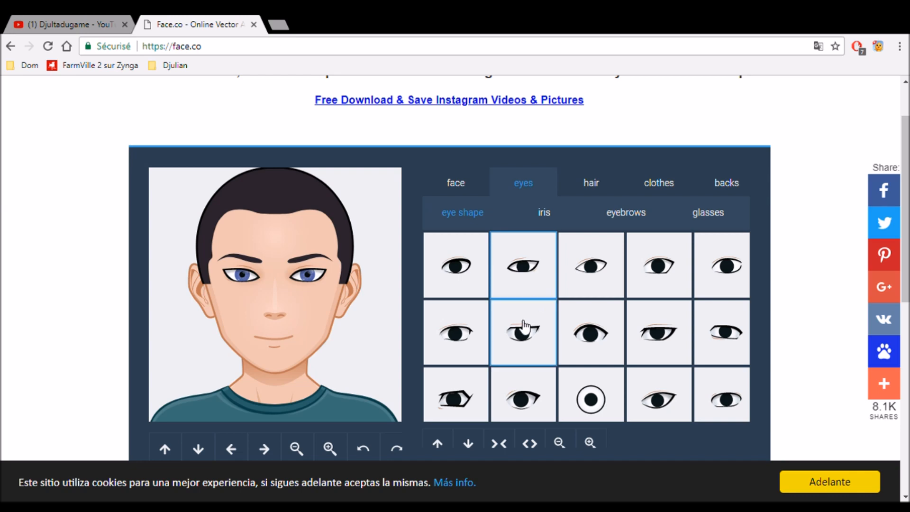
left_click(517, 333)
left_click(457, 342)
left_click(463, 393)
left_click(459, 264)
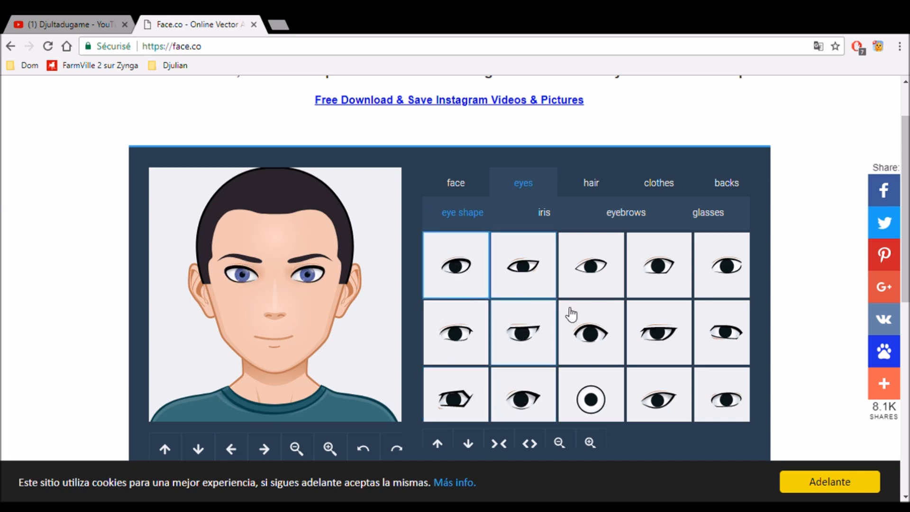
Try several colours for the avatar's eye shape, including dark green and dark red, and apply the bright purple one.
scroll(445, 242, "down", 4)
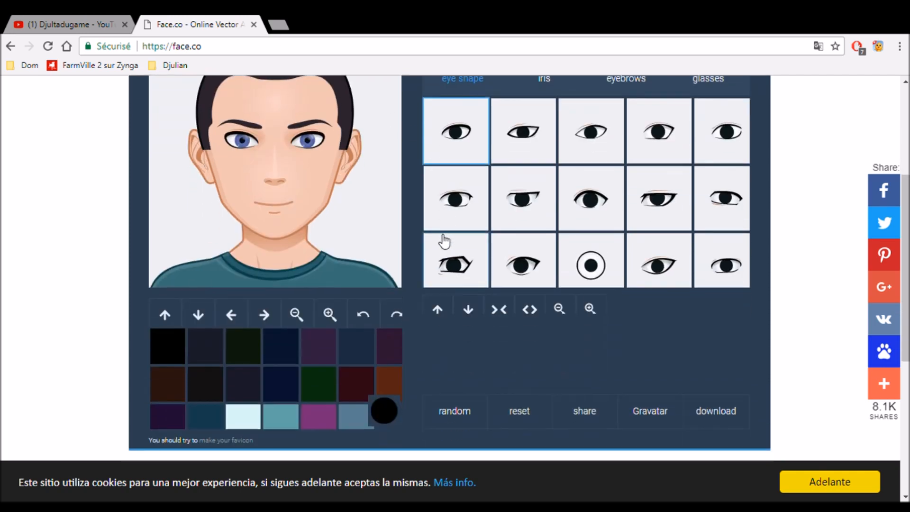
left_click(285, 318)
left_click(325, 317)
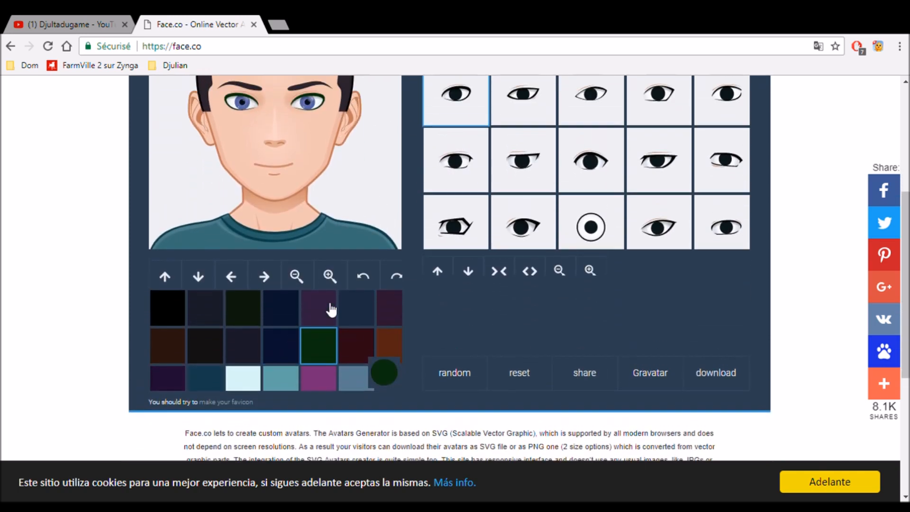
scroll(294, 289, "up", 4)
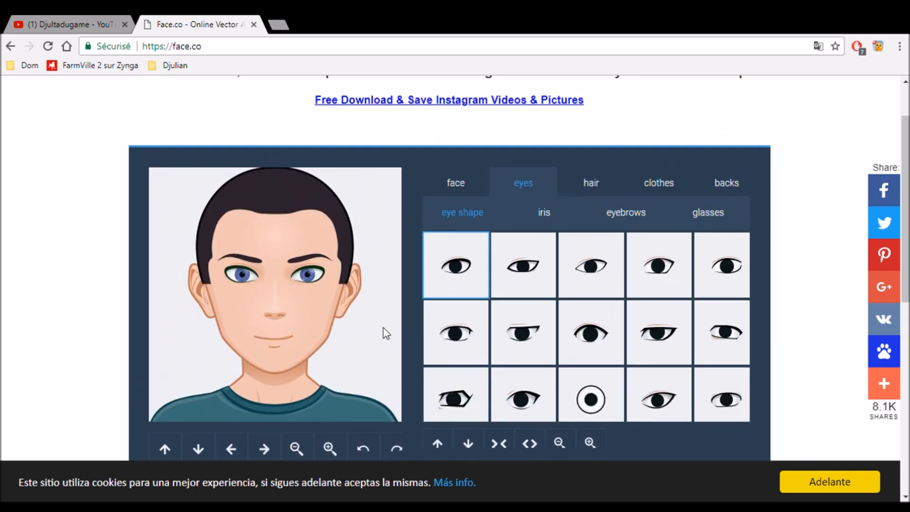
scroll(386, 334, "down", 3)
left_click(328, 359)
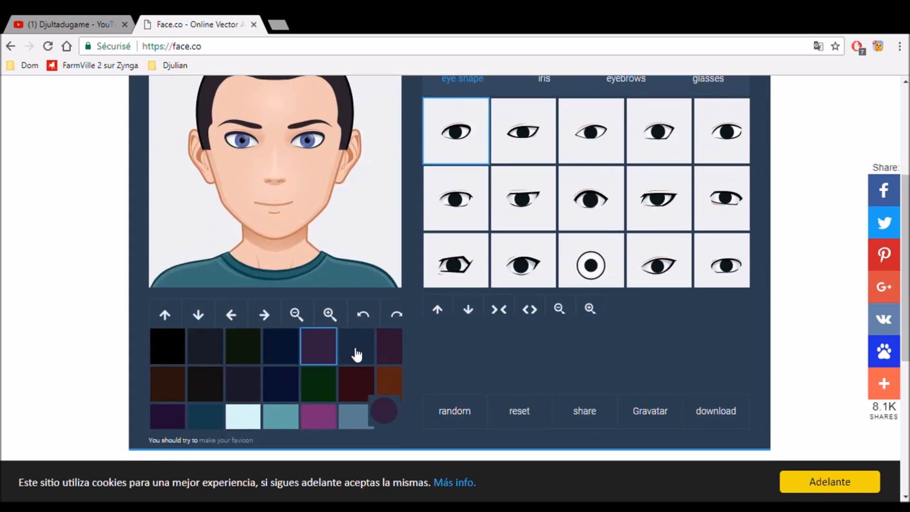
left_click(357, 383)
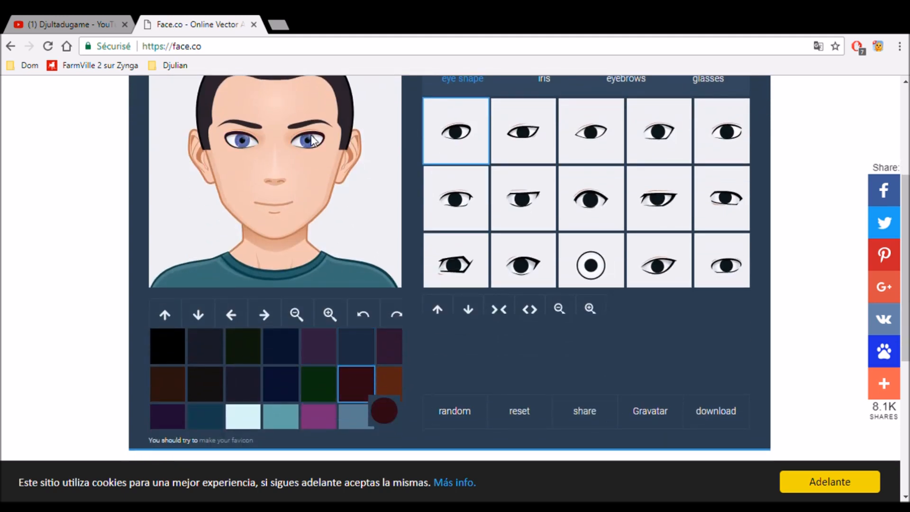
left_click(235, 346)
left_click(319, 417)
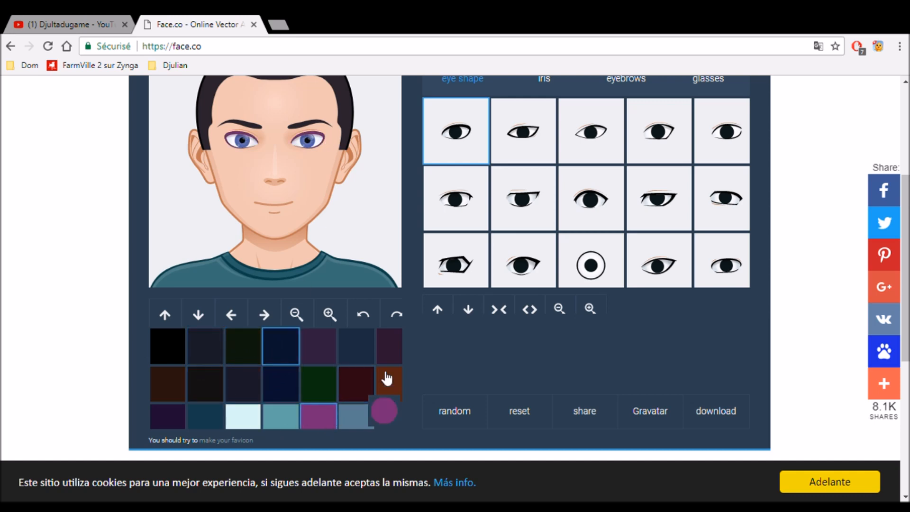
scroll(521, 315, "up", 4)
Compare the hairstyles for the avatar's head and apply the short side-swept one, first in the third row.
left_click(586, 254)
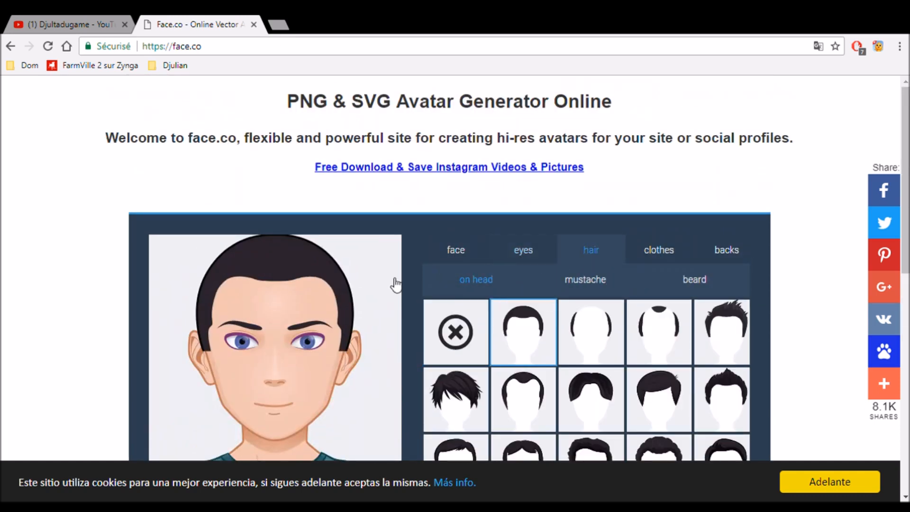
scroll(238, 318, "down", 1)
scroll(237, 318, "down", 2)
left_click(520, 322)
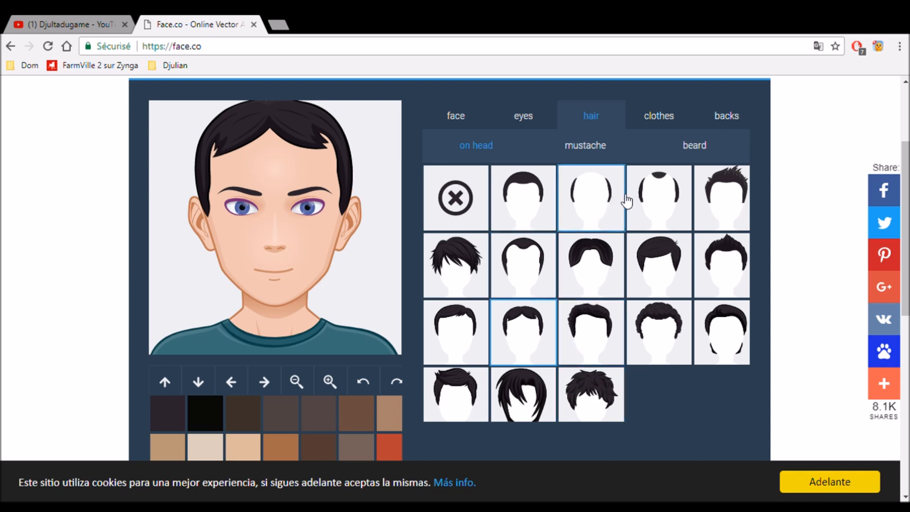
left_click(726, 258)
left_click(661, 258)
left_click(583, 284)
left_click(513, 296)
left_click(474, 315)
left_click(466, 285)
left_click(474, 326)
left_click(503, 341)
left_click(593, 337)
left_click(664, 336)
left_click(726, 336)
left_click(579, 394)
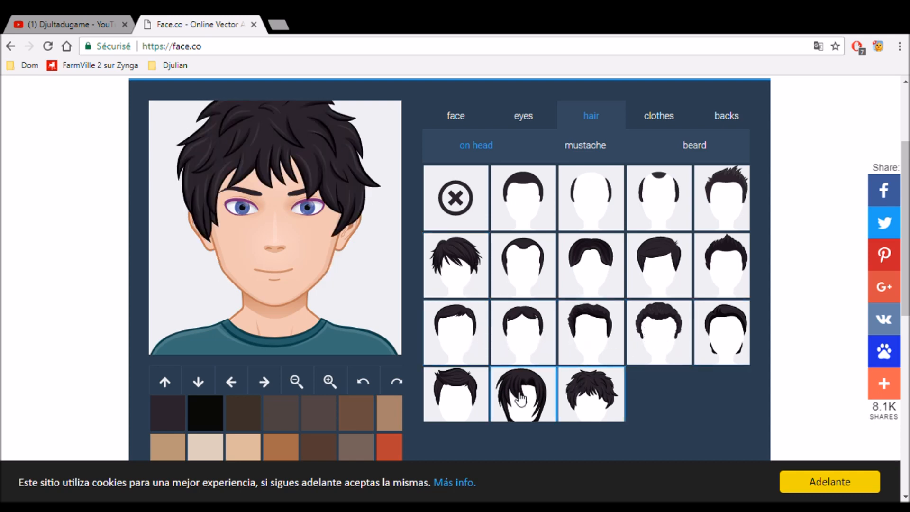
left_click(519, 399)
left_click(484, 380)
left_click(480, 353)
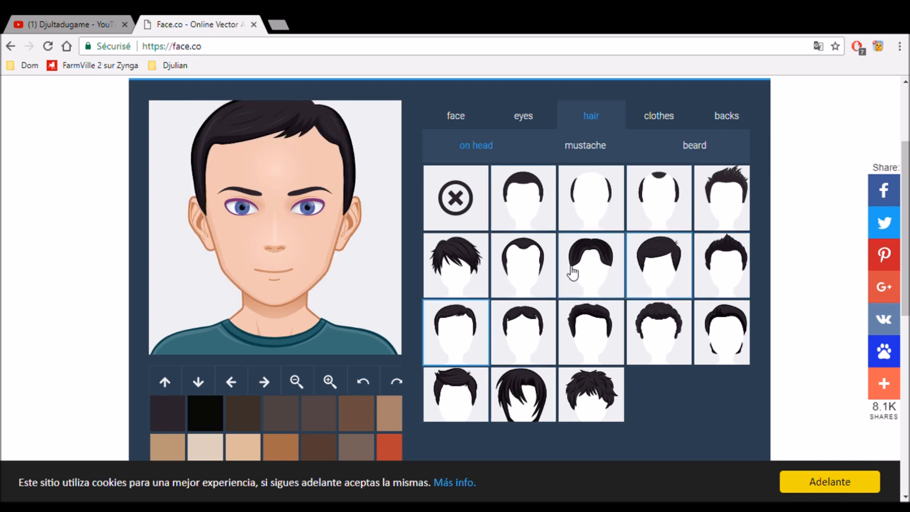
left_click(612, 327)
scroll(361, 277, "up", 3)
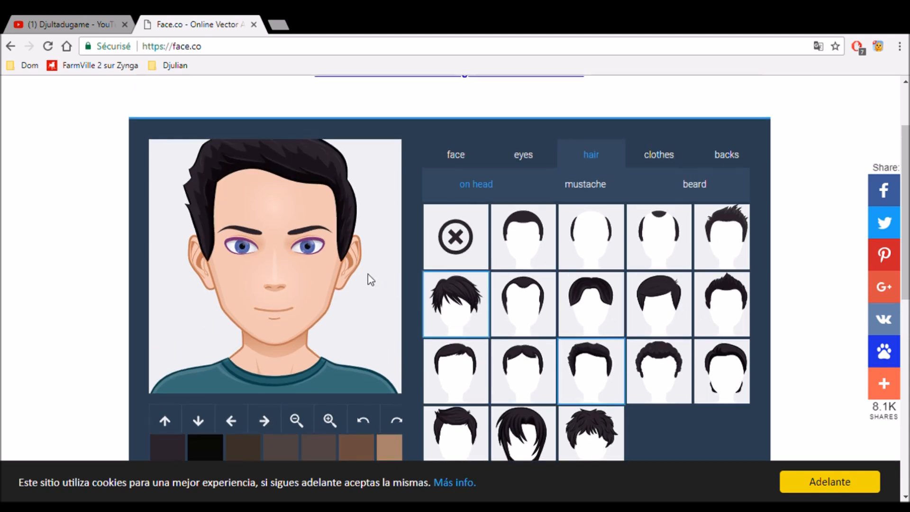
scroll(361, 285, "down", 3)
left_click(446, 322)
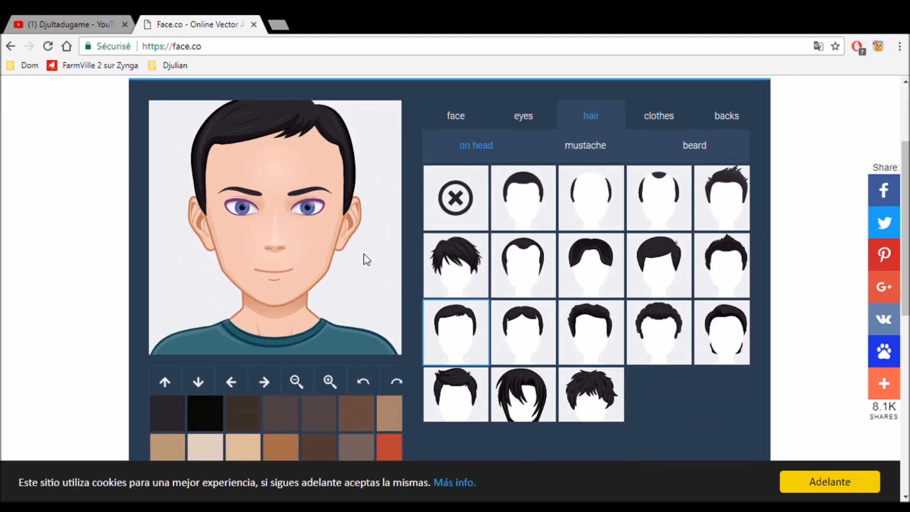
Compare dark brown and light brown on the avatar's hair and apply the dark brown, third colour in the first row.
scroll(238, 289, "down", 2)
left_click(221, 343)
left_click(273, 382)
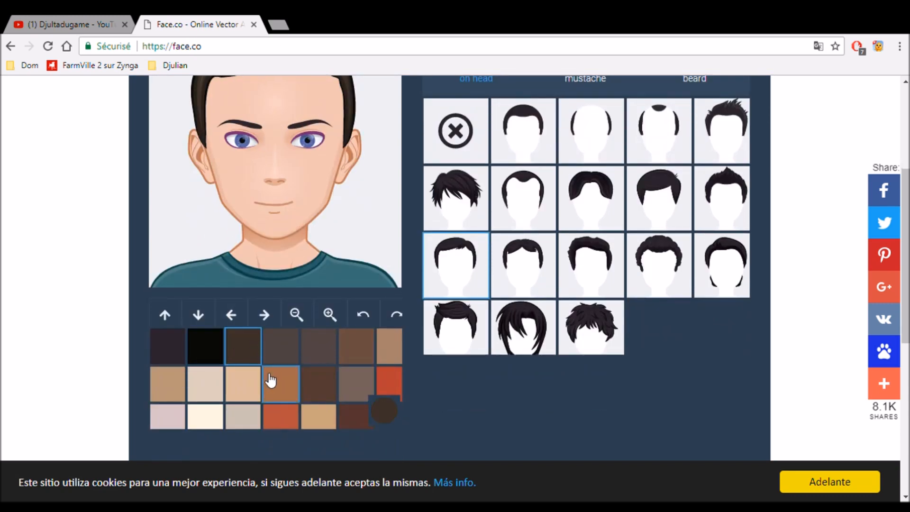
scroll(283, 299, "up", 5)
scroll(280, 291, "down", 2)
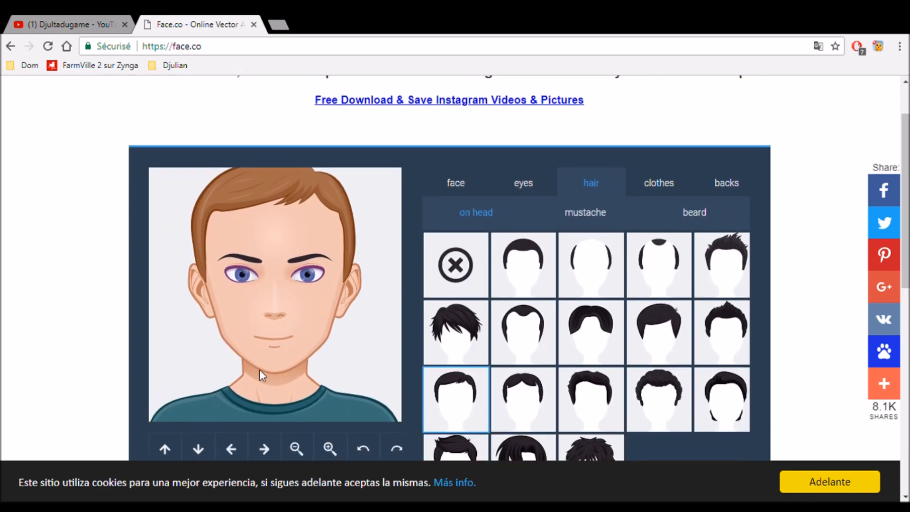
scroll(263, 364, "down", 6)
left_click(256, 215)
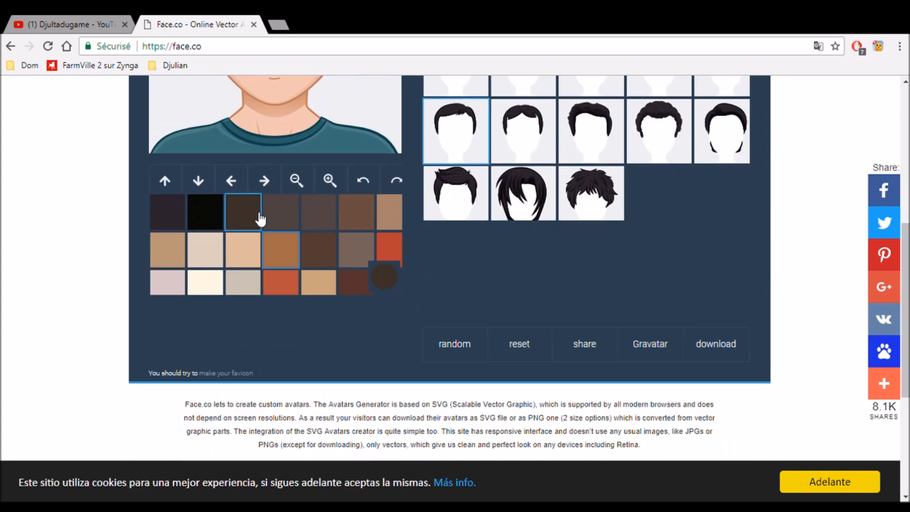
scroll(312, 325, "up", 3)
scroll(303, 327, "up", 2)
scroll(301, 337, "down", 5)
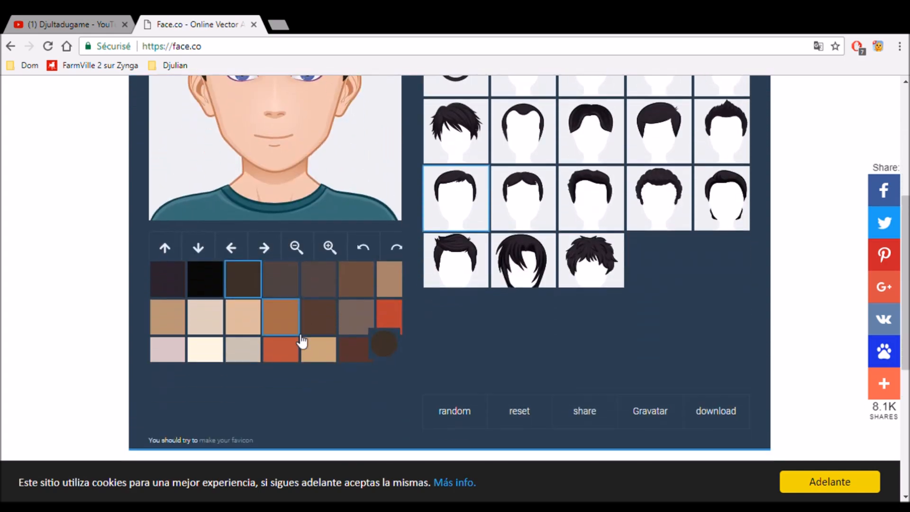
scroll(332, 327, "up", 4)
scroll(343, 325, "up", 4)
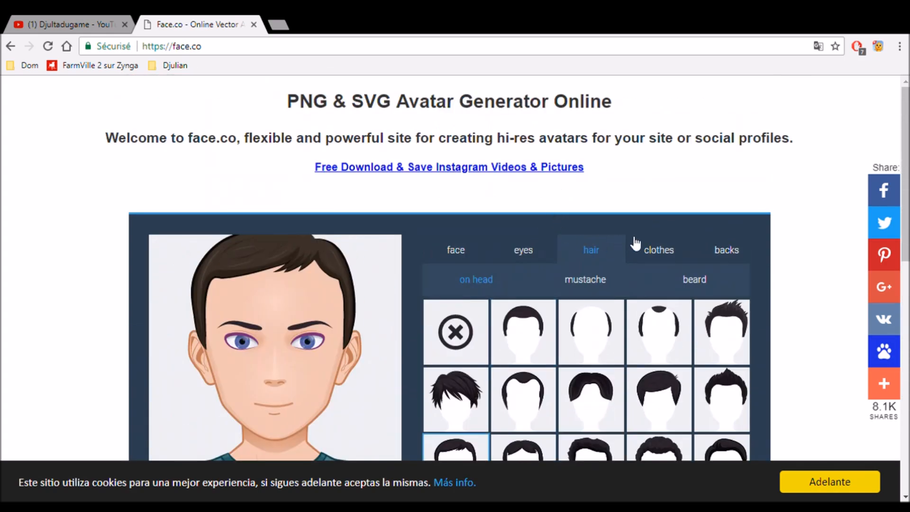
Dress the avatar in the suit jacket with white shirt and black tie, second outfit in the second row.
left_click(648, 247)
scroll(493, 287, "down", 2)
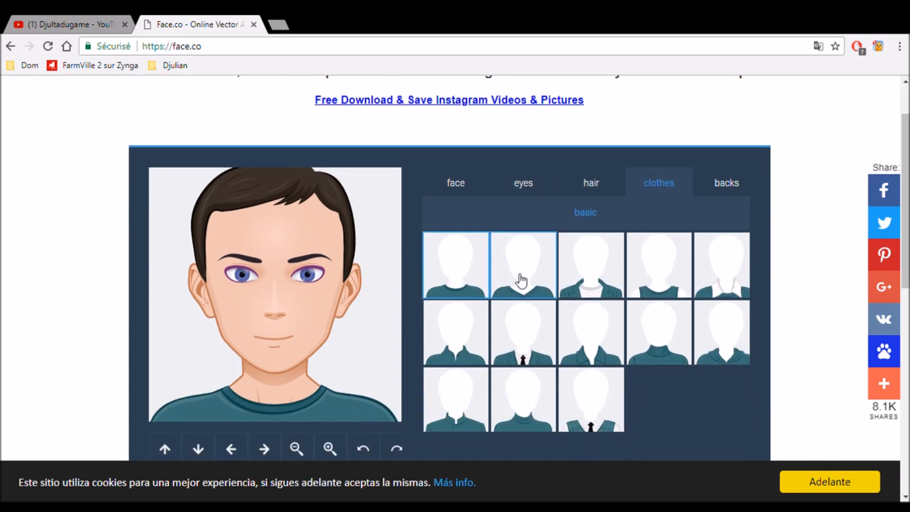
left_click(523, 348)
scroll(523, 348, "down", 2)
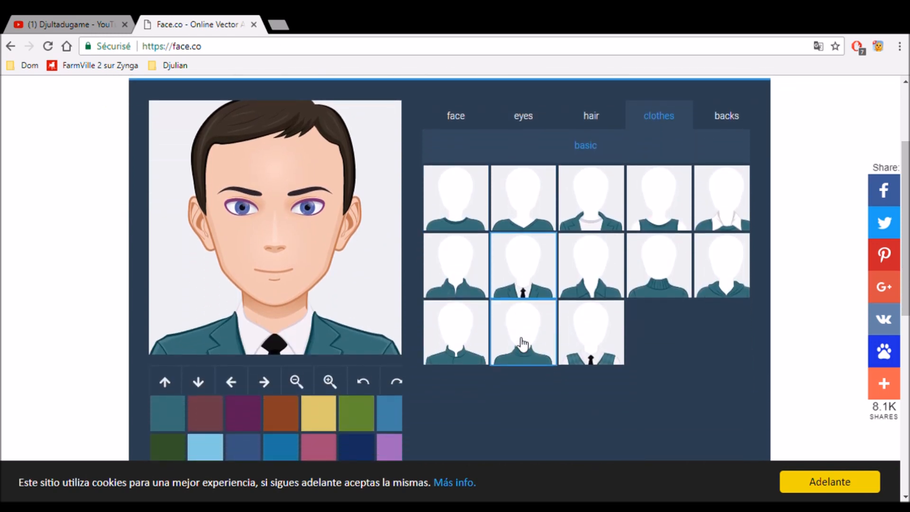
scroll(540, 337, "down", 4)
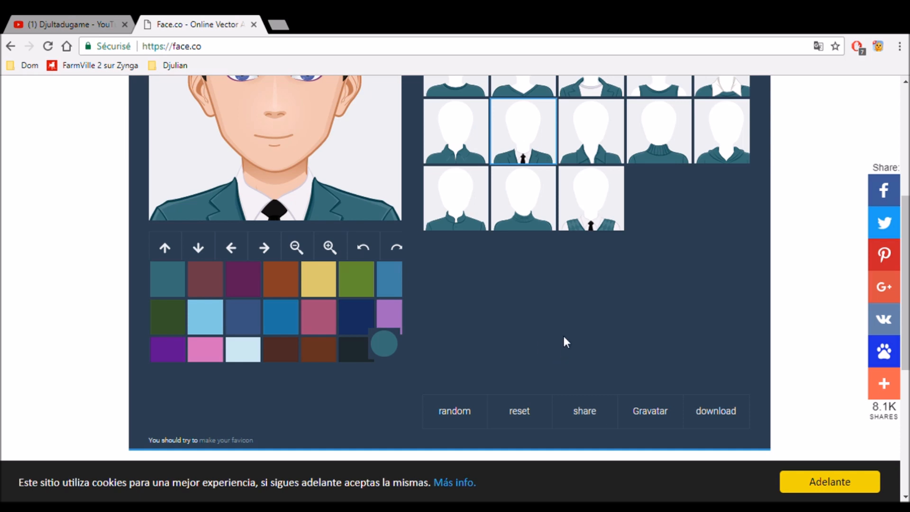
Compare the concentric circles and stars backgrounds for the avatar and settle on the plain one.
scroll(564, 338, "up", 4)
left_click(726, 117)
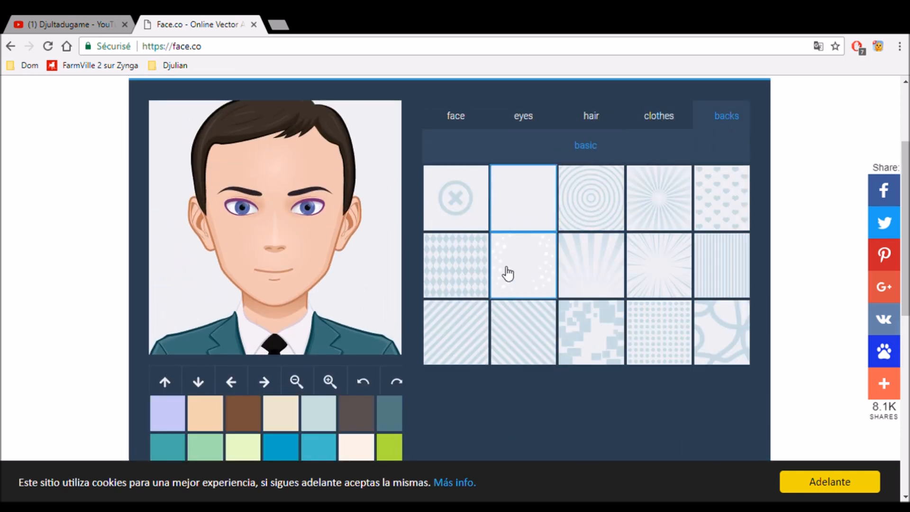
left_click(593, 201)
left_click(495, 268)
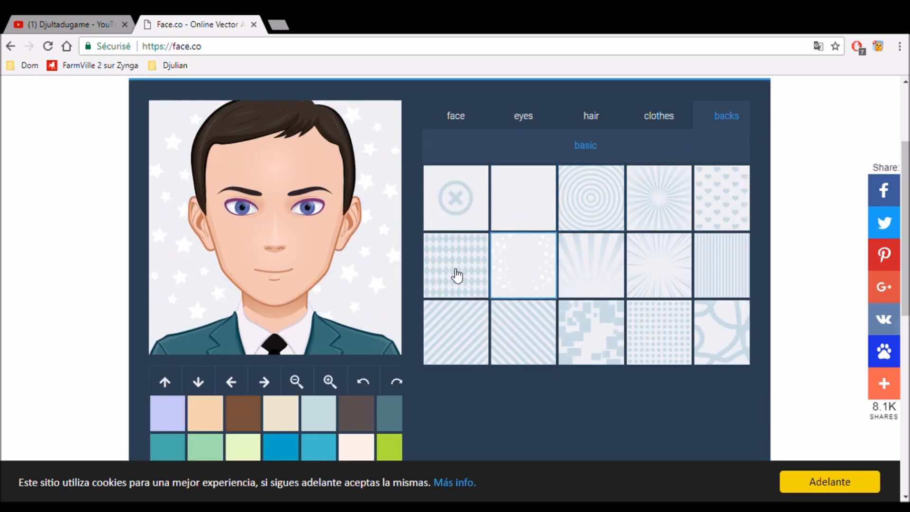
left_click(496, 223)
Try light blue and no background behind the avatar, and keep the plain background in lavender.
scroll(496, 223, "down", 4)
left_click(319, 306)
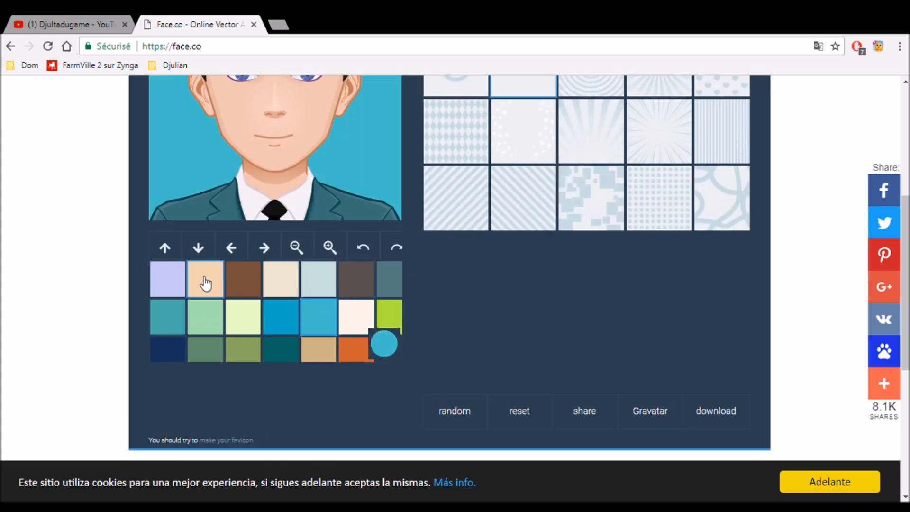
left_click(184, 280)
scroll(427, 303, "up", 4)
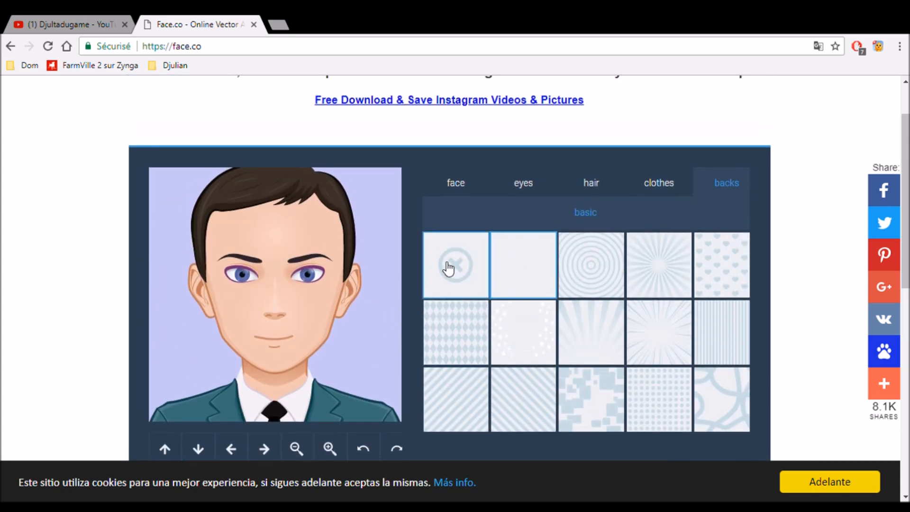
left_click(460, 281)
scroll(458, 280, "down", 5)
scroll(460, 275, "up", 4)
left_click(522, 207)
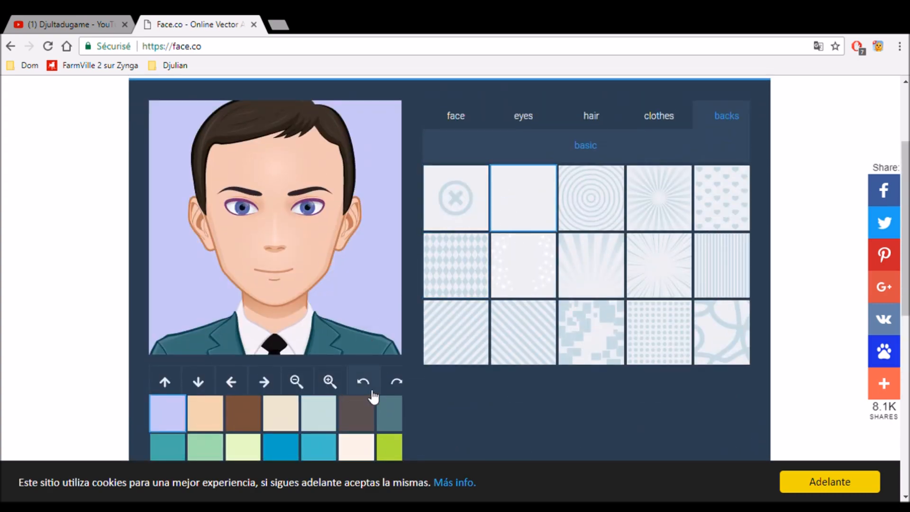
scroll(448, 364, "down", 4)
left_click(453, 345)
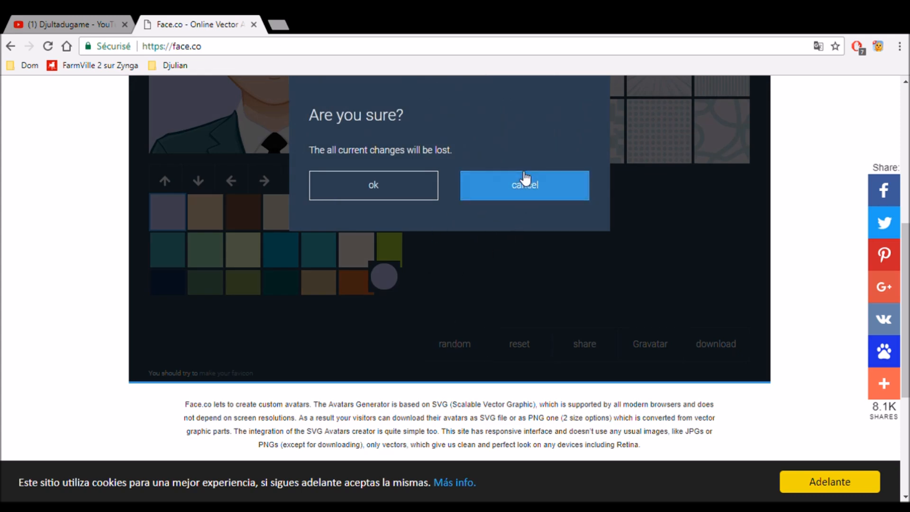
left_click(524, 191)
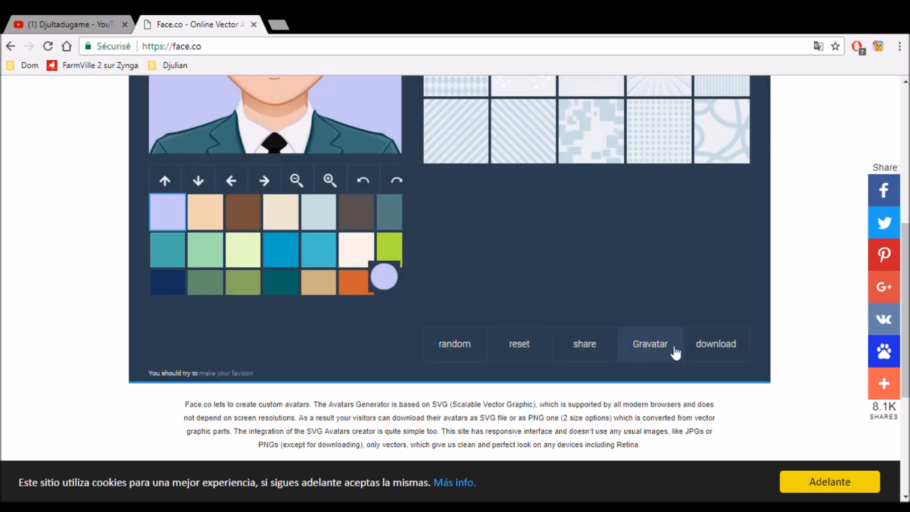
left_click(716, 346)
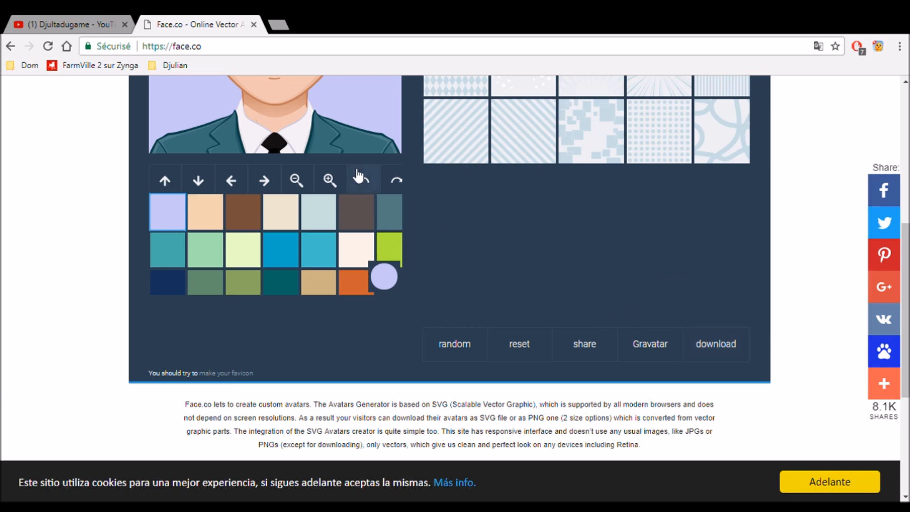
scroll(359, 177, "up", 4)
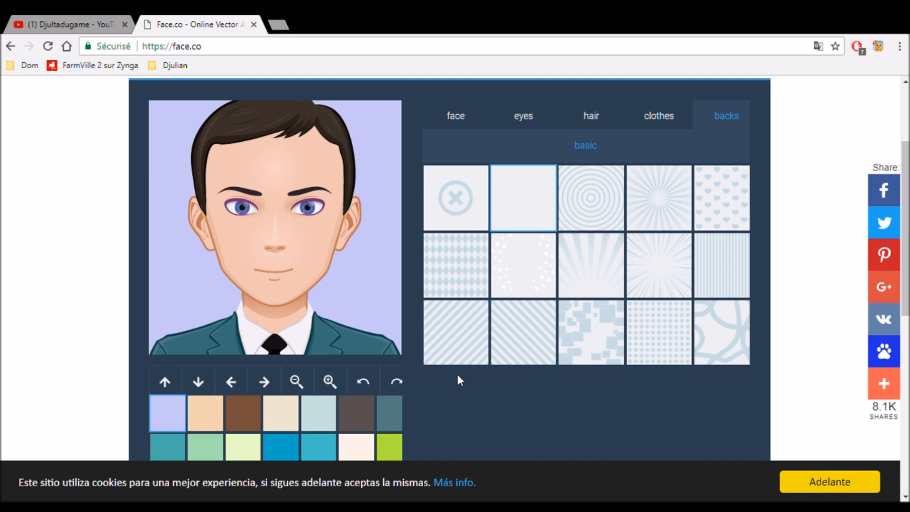
key("ctrl+shift+i")
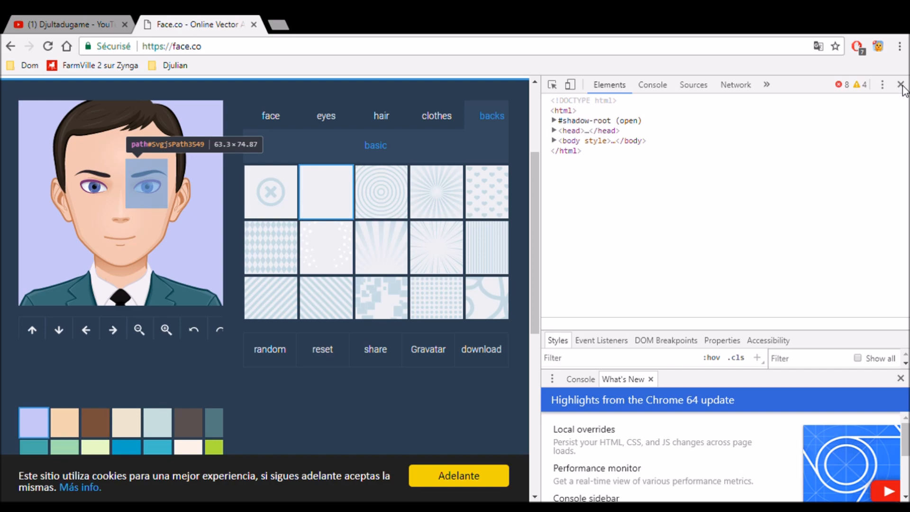
left_click(901, 85)
Download the finished avatar as a 400x400 PNG and dismiss the browser's download bar.
scroll(702, 282, "down", 5)
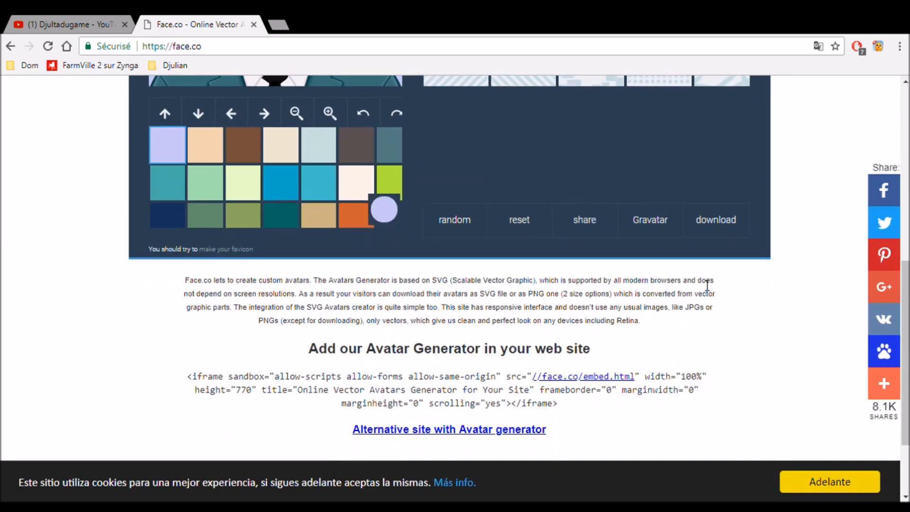
mouse_move(728, 227)
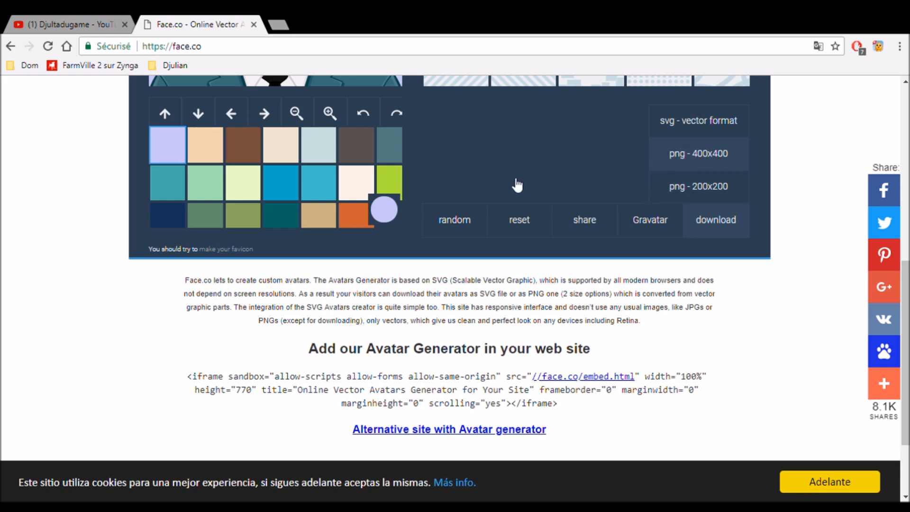
scroll(507, 173, "up", 5)
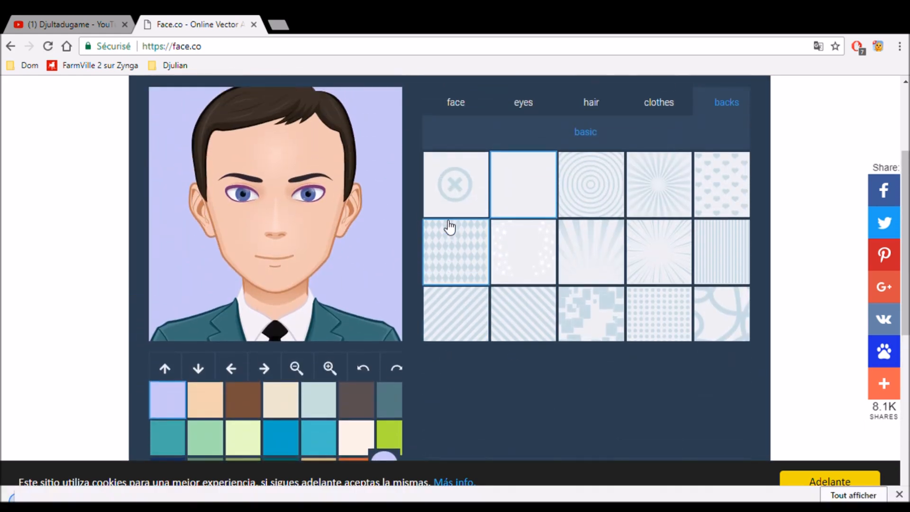
scroll(450, 227, "up", 2)
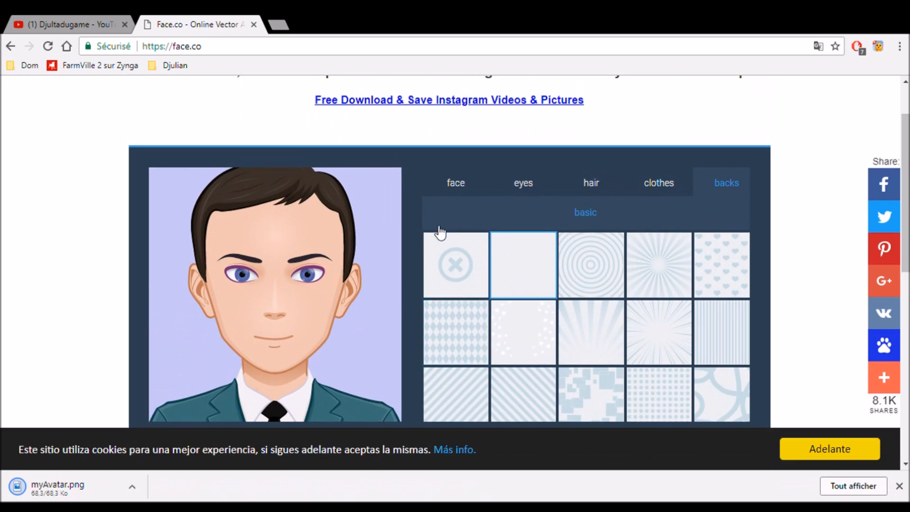
left_click(899, 487)
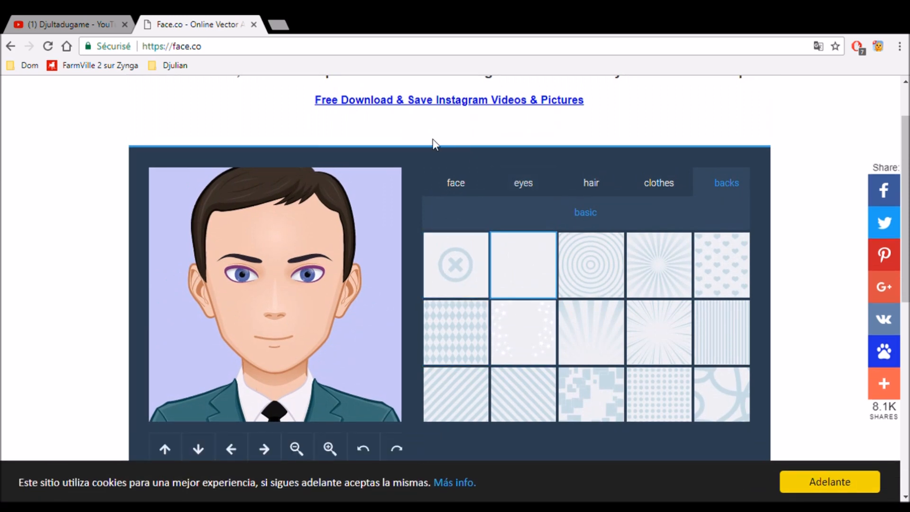
Close the Face.co page and open the Pixlr Editor at pixlr.com/editor in a new tab.
left_click(254, 25)
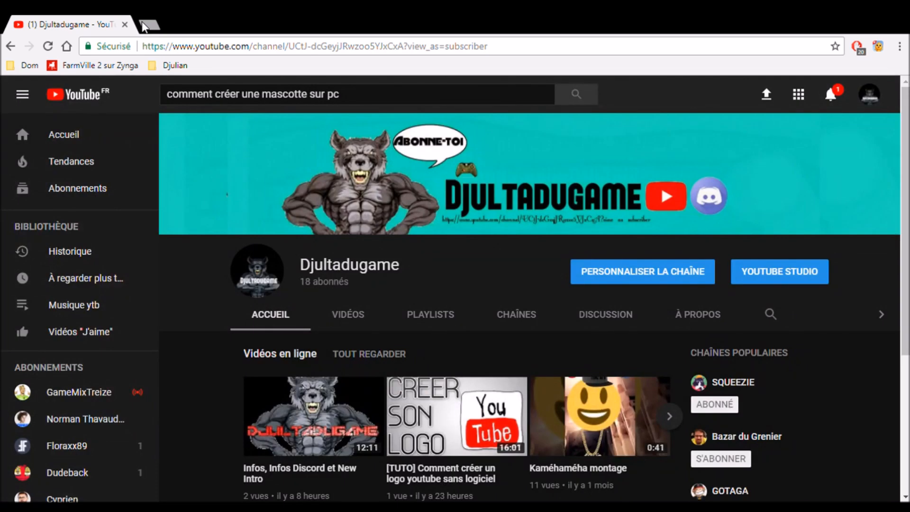
left_click(145, 25)
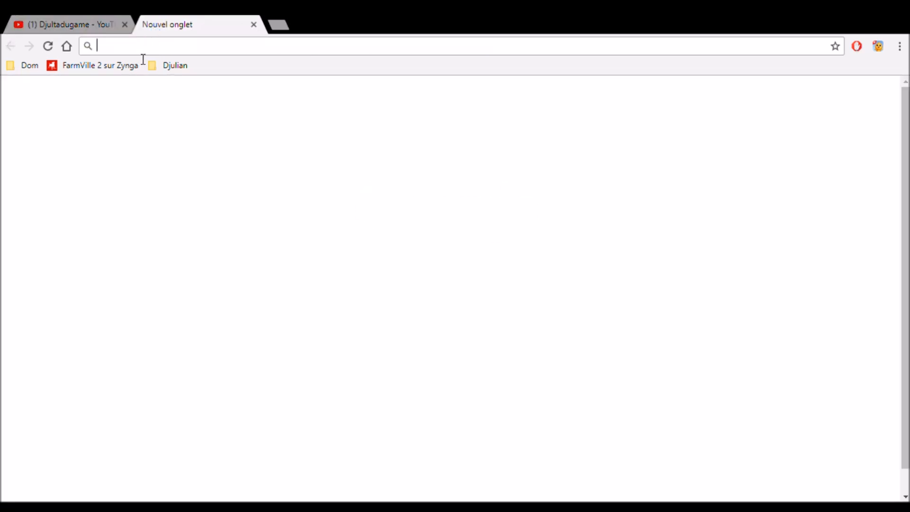
type("p")
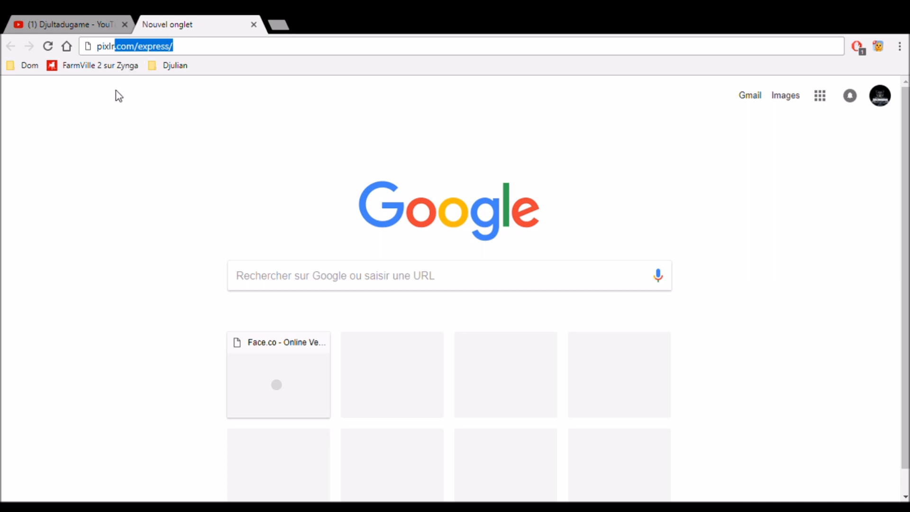
type("ixlr")
key("Return")
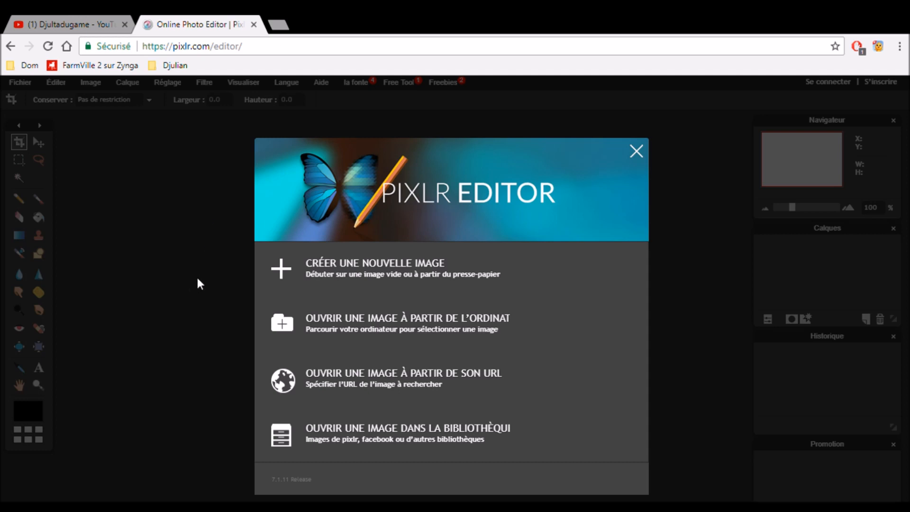
Open the myAvatar image from the computer and unlock its background layer.
left_click(376, 329)
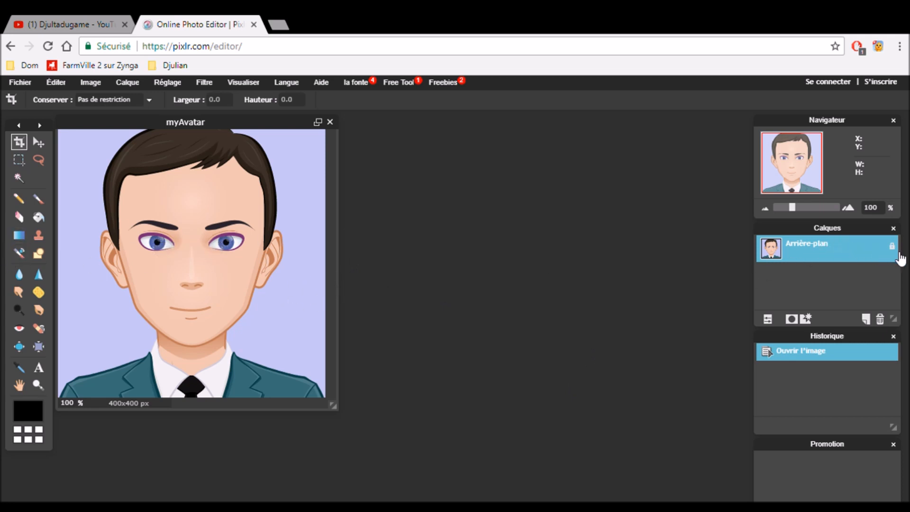
double_click(899, 247)
Select the lavender areas on both sides of the avatar with the magic wand at tolerance 21 and delete them.
left_click(19, 178)
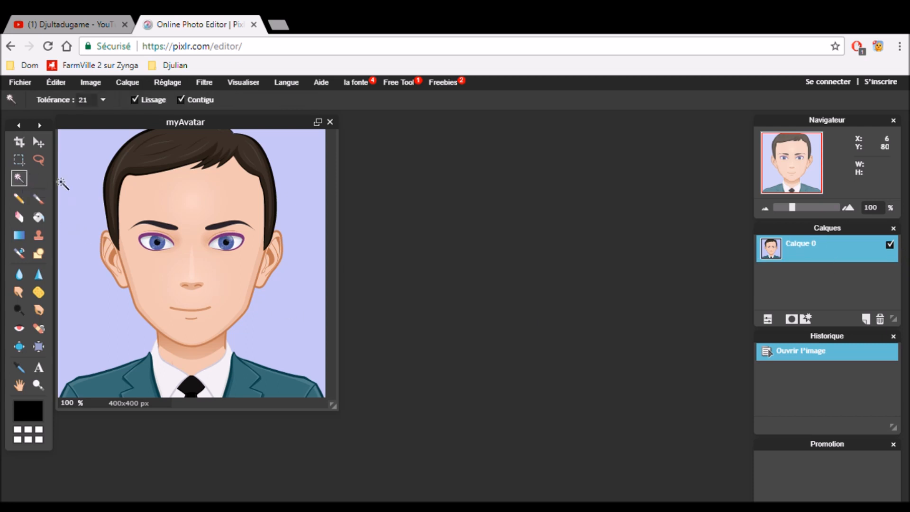
left_click(85, 195)
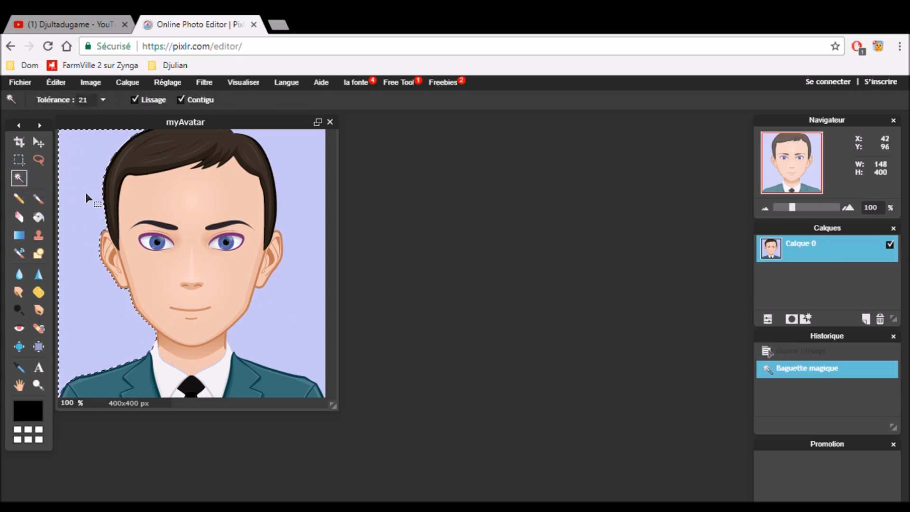
key("Delete")
left_click(294, 327)
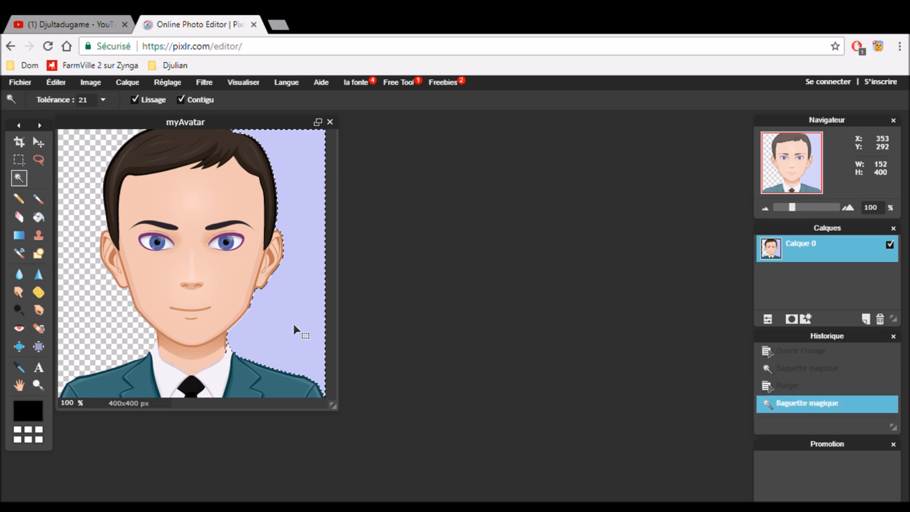
key("Delete")
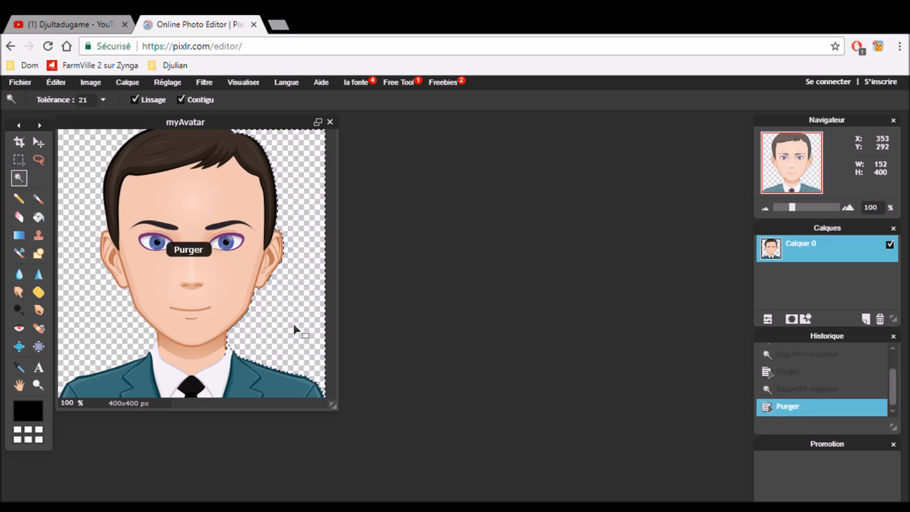
Save the cut-out avatar to the computer as myAvatar in transparent, full-quality PNG format.
left_click(21, 82)
left_click(30, 151)
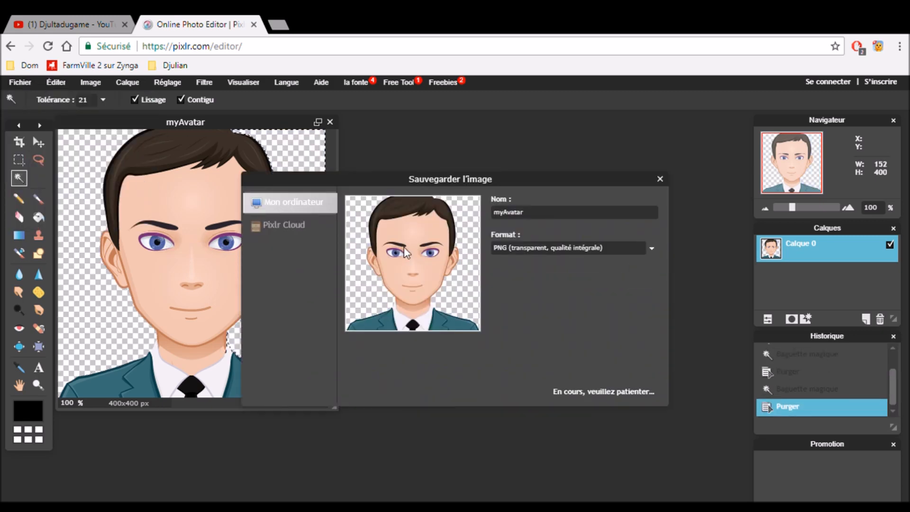
left_click(541, 251)
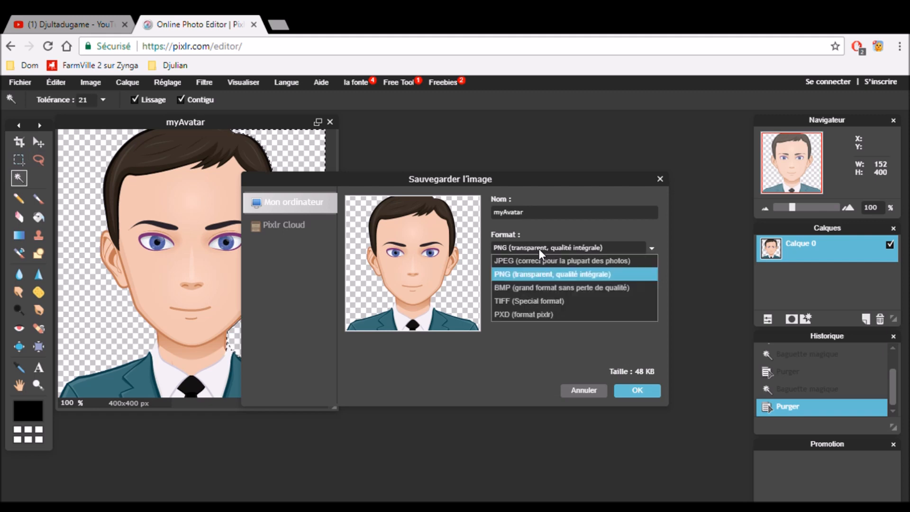
left_click(521, 277)
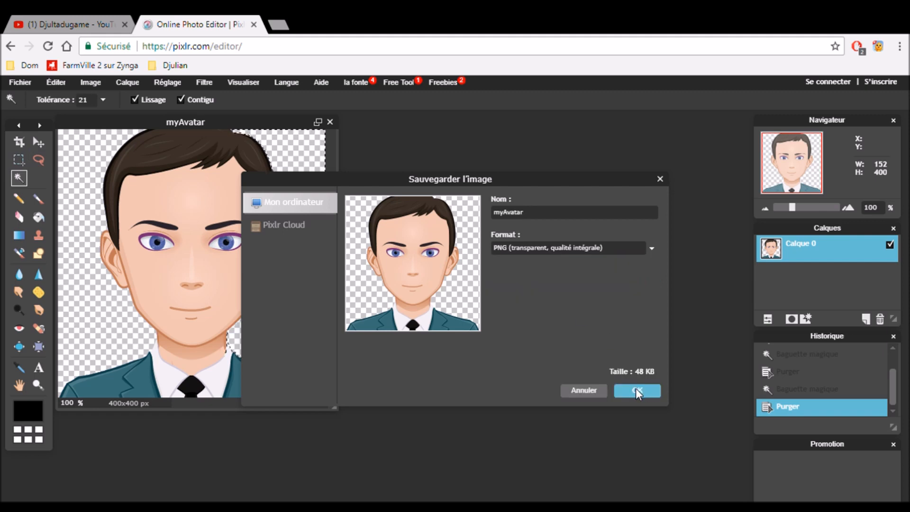
left_click(637, 392)
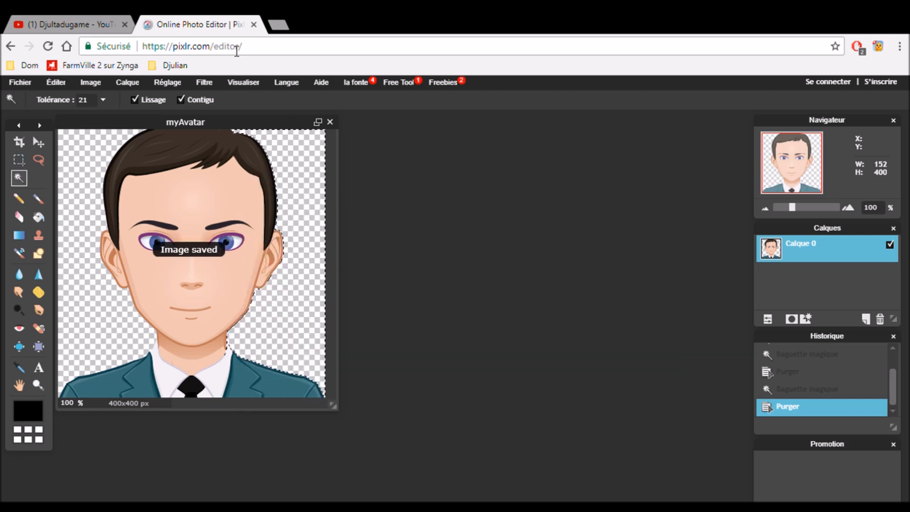
Go to Pixlr Express at pixlr.com/express and open the transparent avatar image from the computer.
left_click(239, 47)
double_click(239, 48)
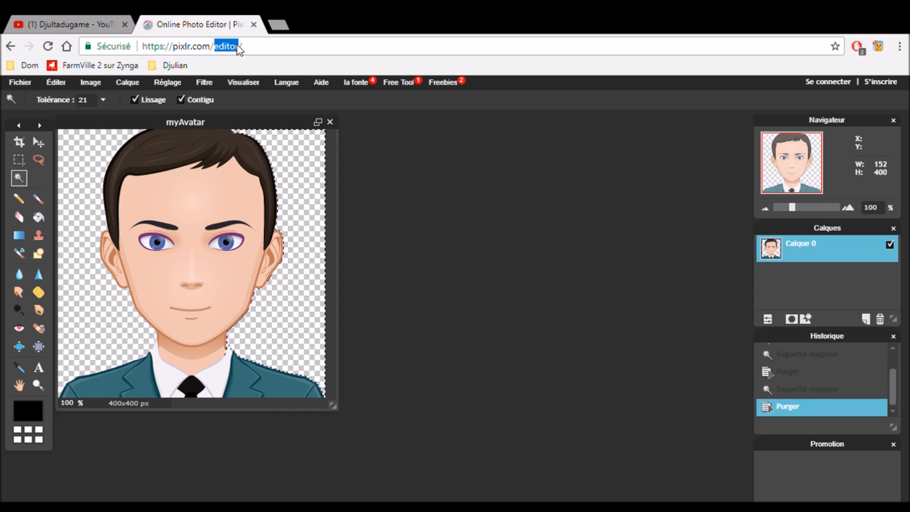
type("exre")
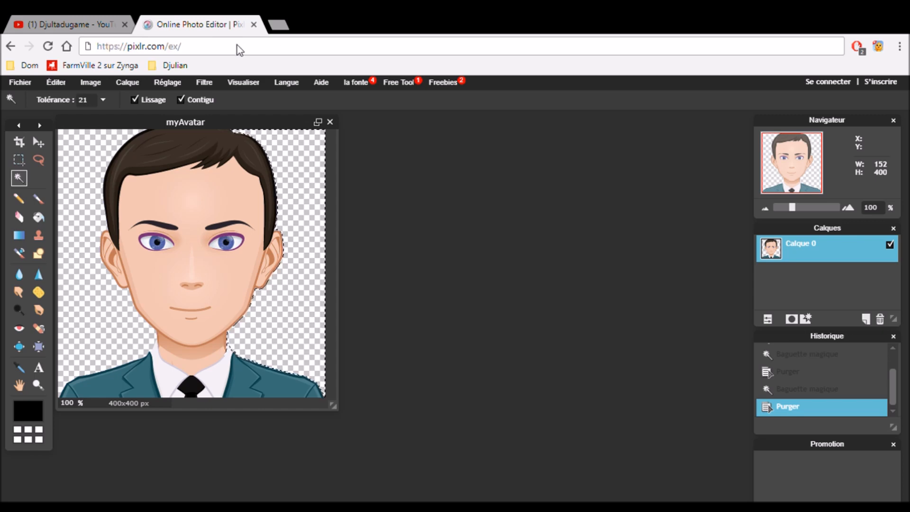
type("ss")
key("Return")
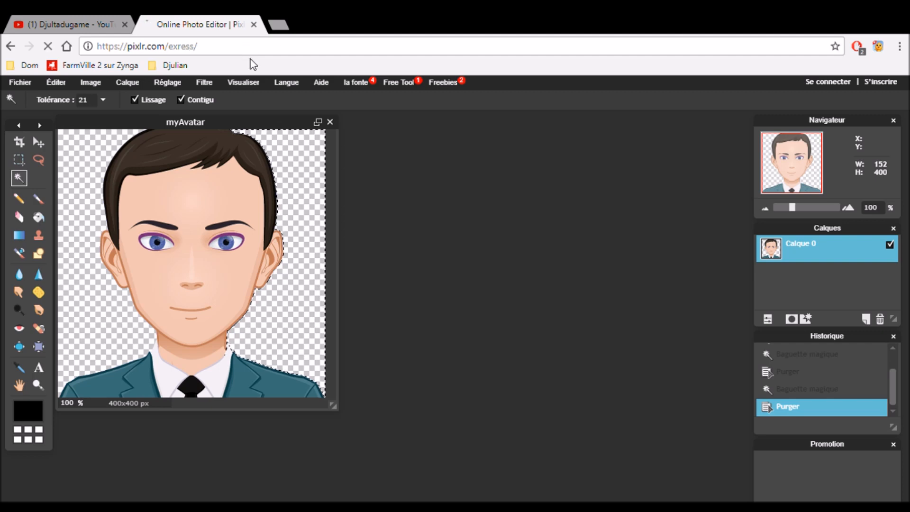
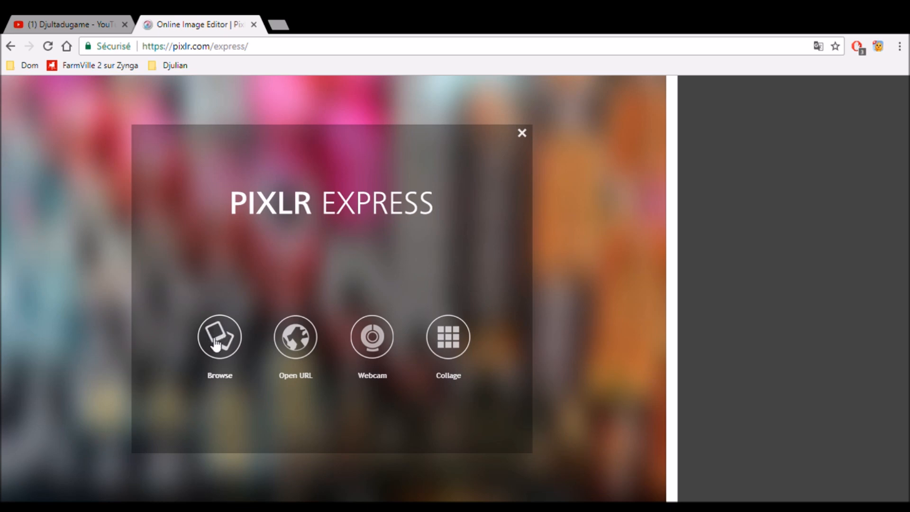
left_click(216, 345)
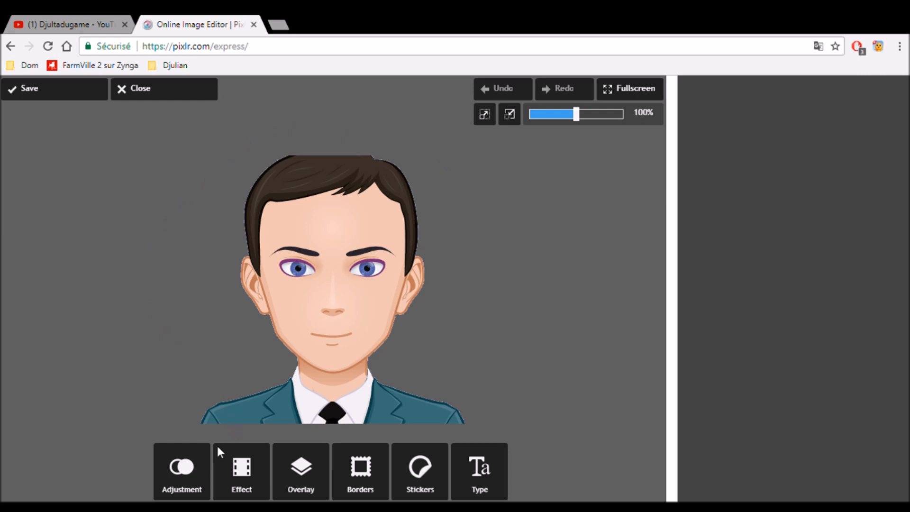
Start a text caption on the avatar in the Retro type style with the Forque font.
left_click(479, 469)
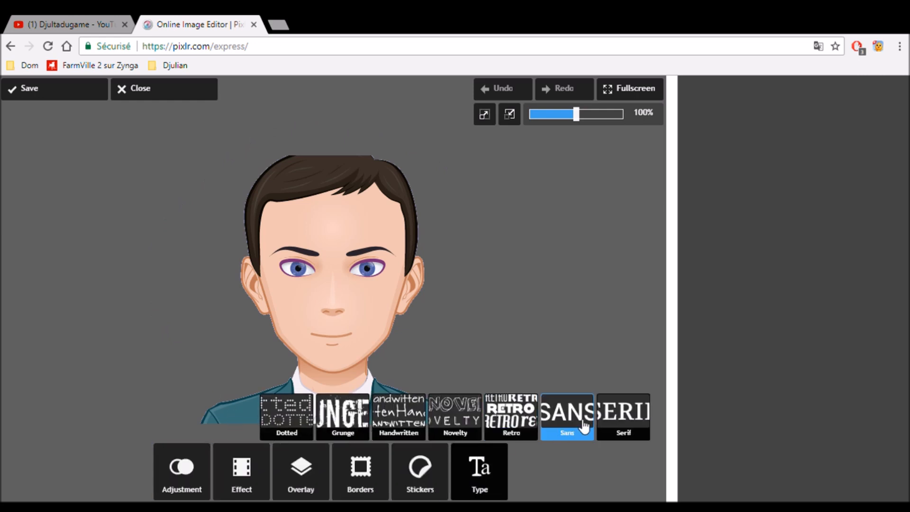
left_click(516, 416)
left_click(349, 469)
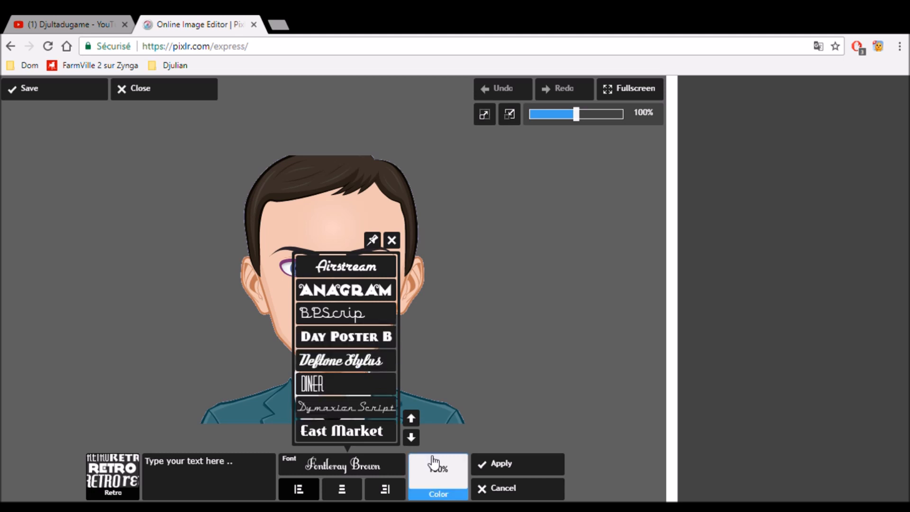
left_click(411, 437)
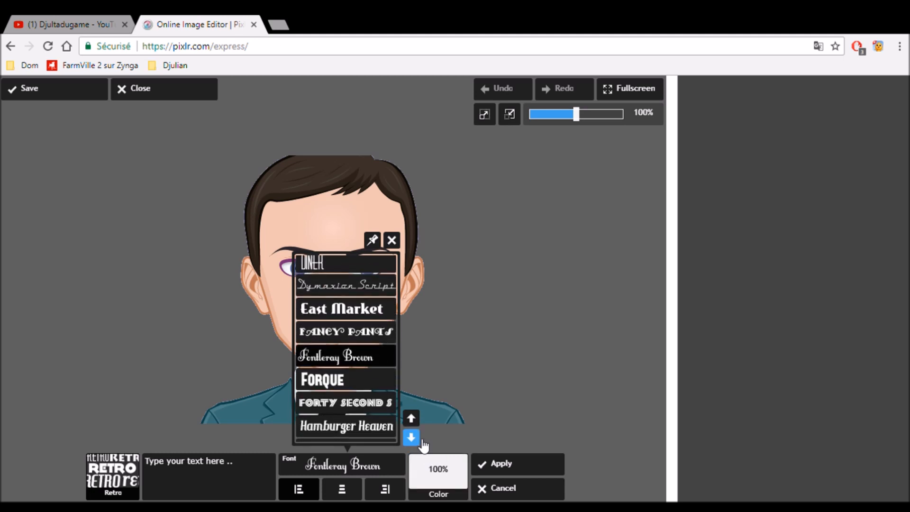
left_click(351, 378)
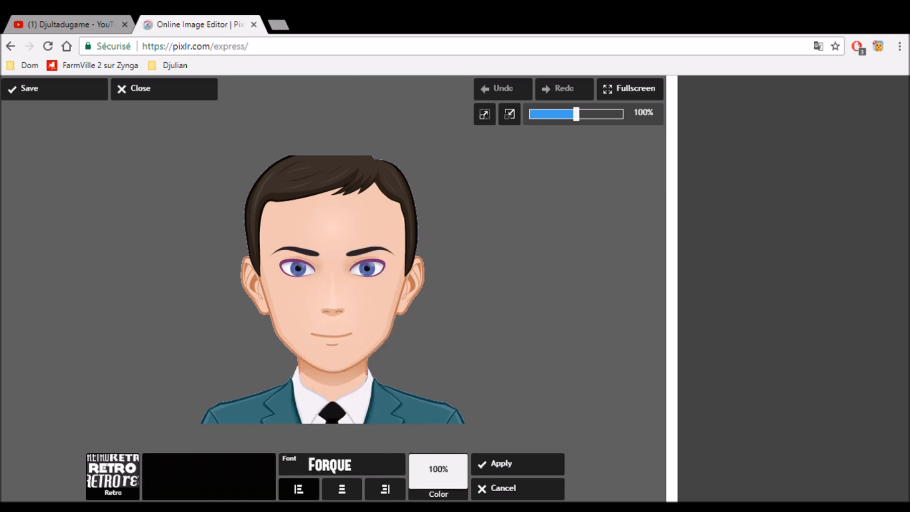
Enter the person's name as the caption text and enlarge it across the avatar's collar.
type("D")
key("BackSpace")
type("Valen")
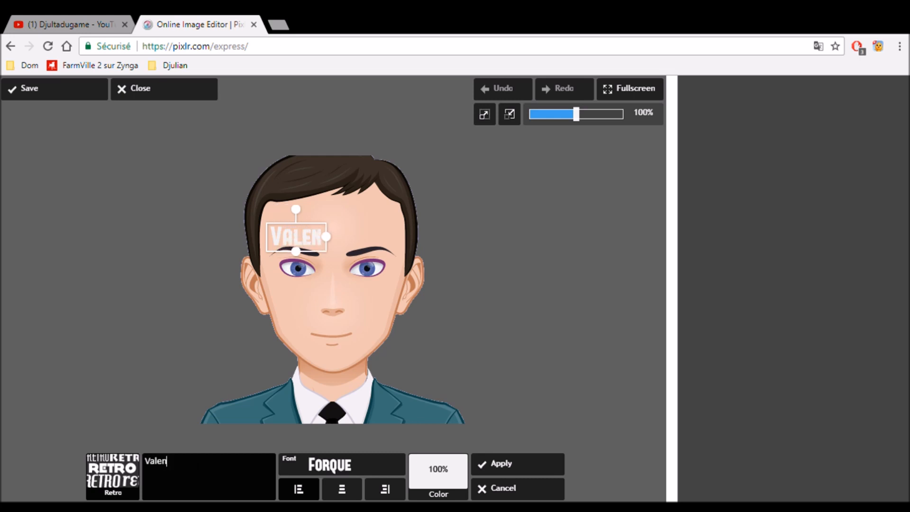
type("t")
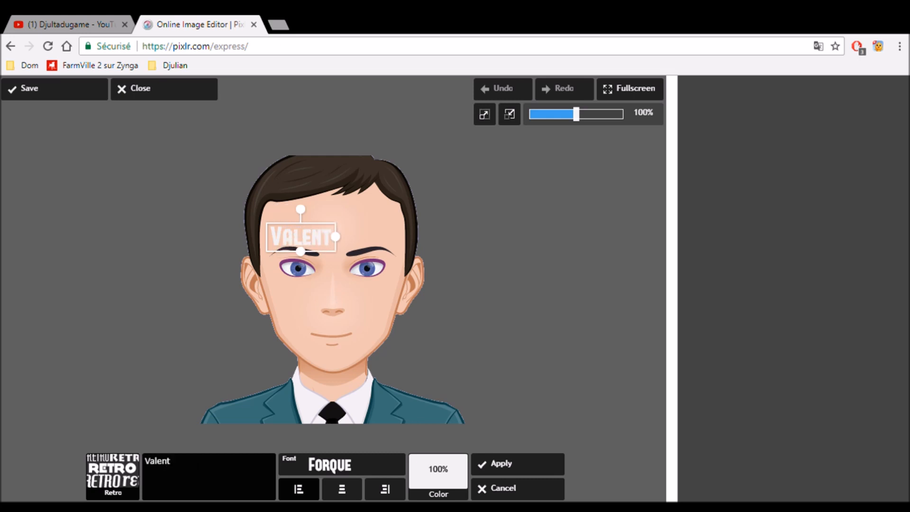
type("in di")
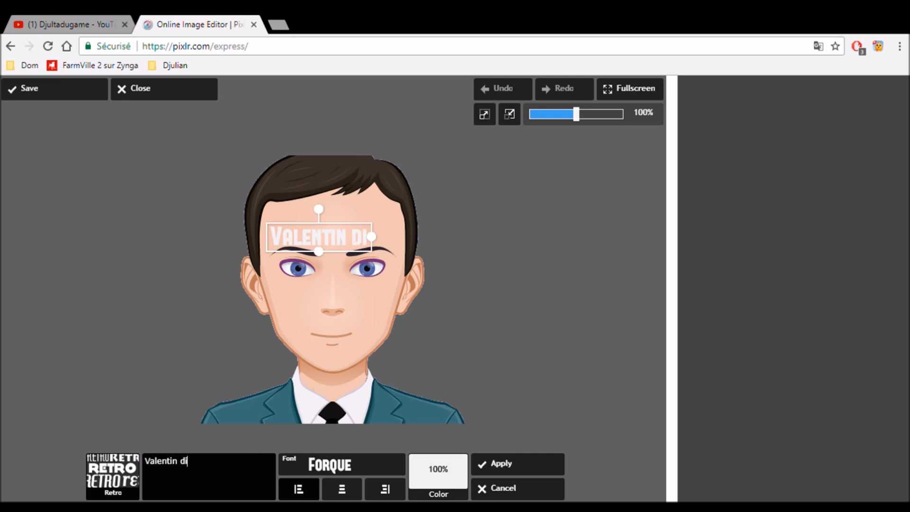
left_click_drag(375, 243, 410, 245)
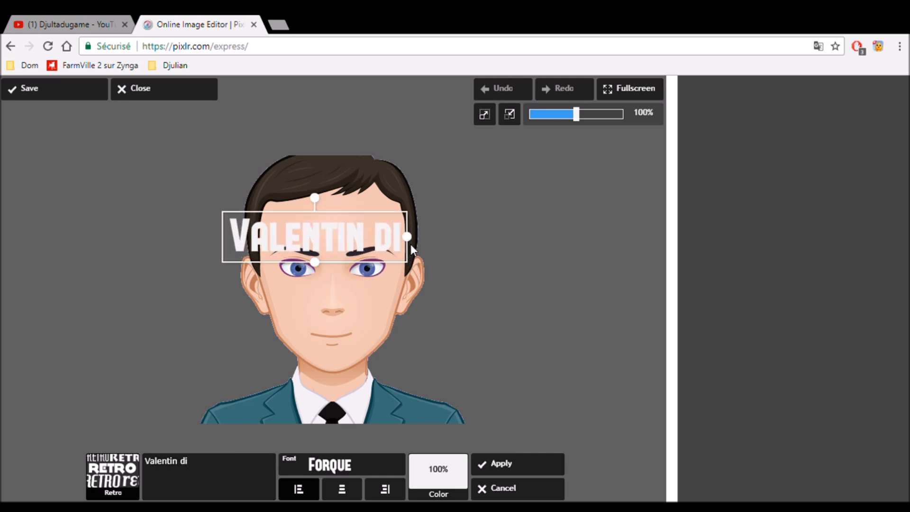
left_click_drag(368, 241, 380, 378)
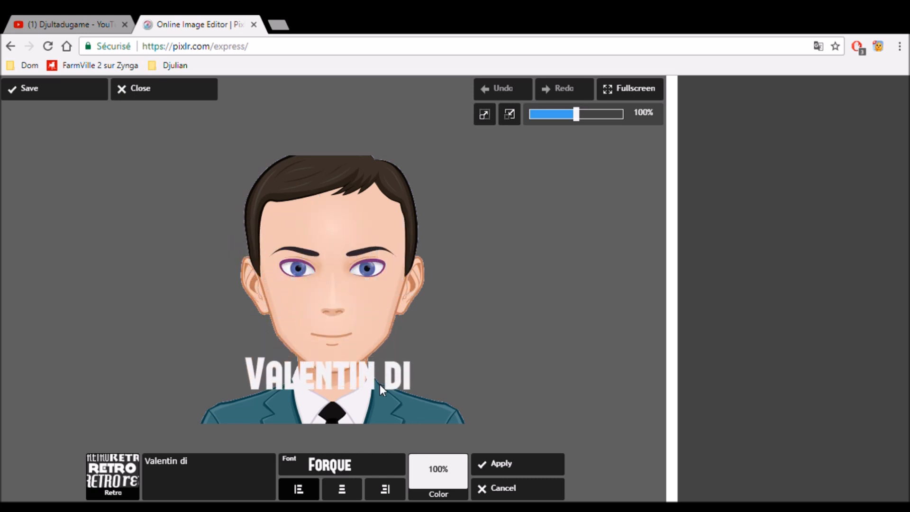
Colour the name caption black, adjust its position just above the tie and apply it.
left_click(417, 467)
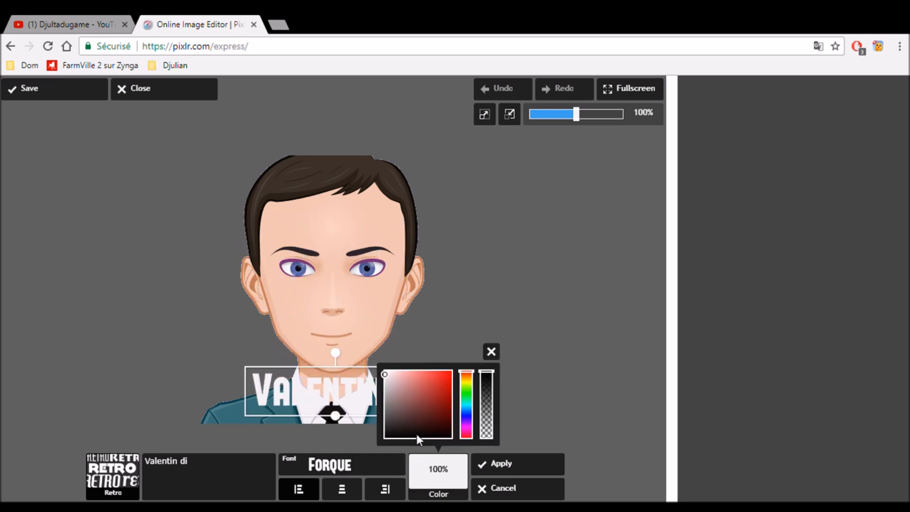
left_click_drag(390, 377, 386, 437)
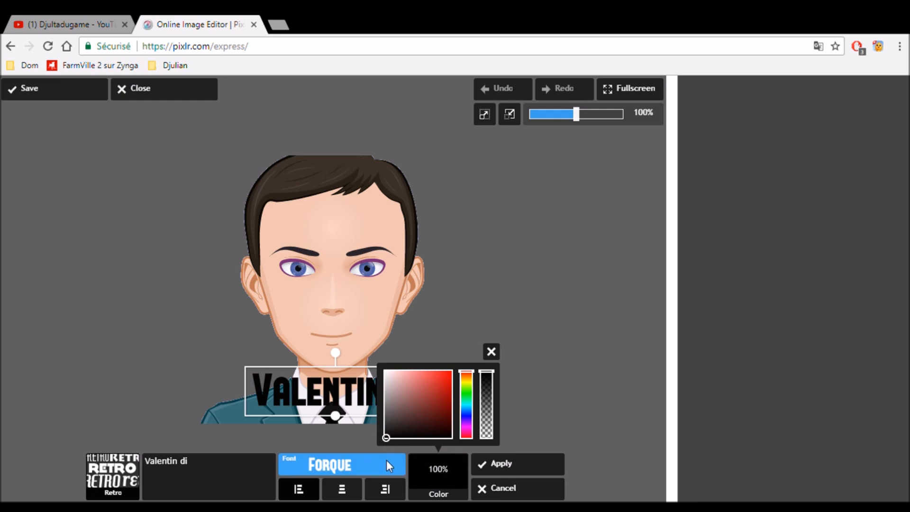
left_click(491, 351)
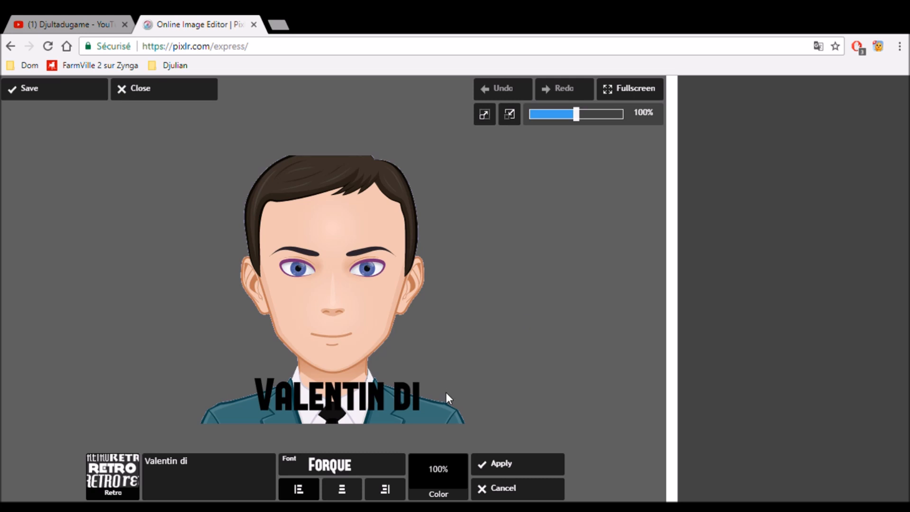
left_click_drag(340, 395, 340, 389)
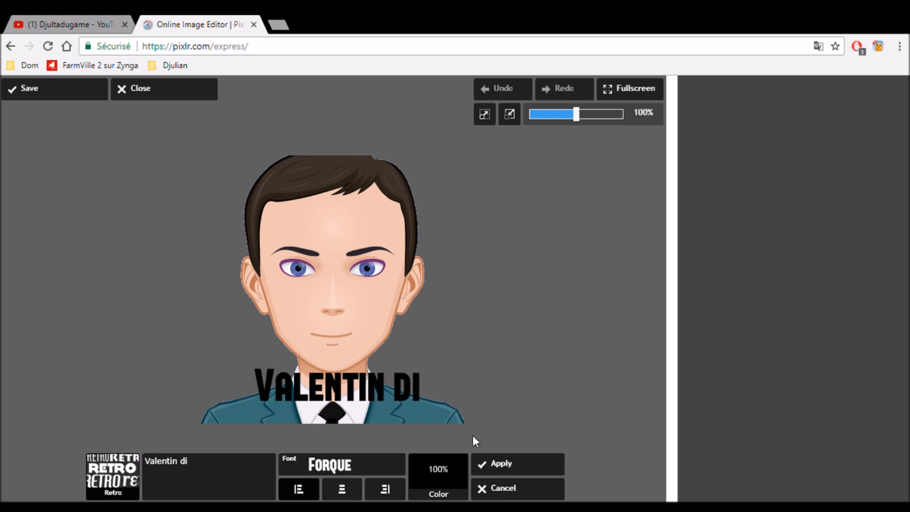
left_click(517, 467)
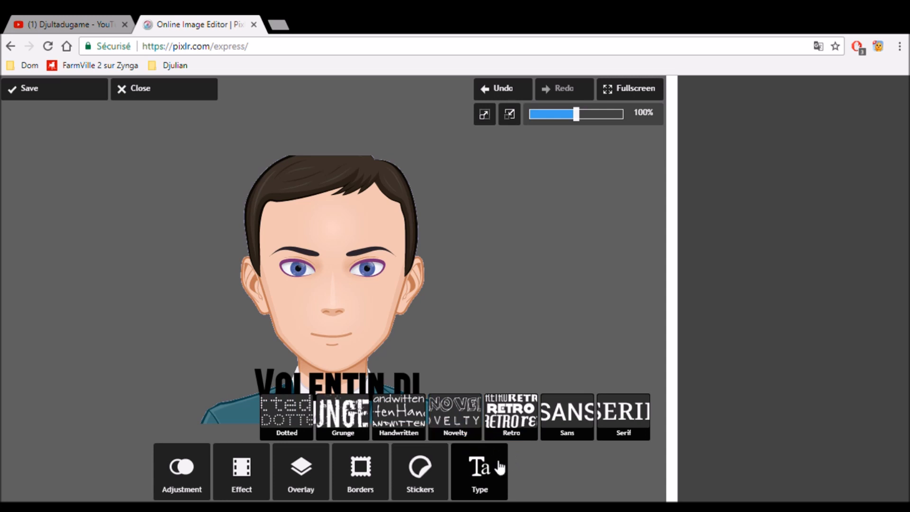
Try the green Authoritah sunglasses sticker from the Accessories set over the avatar's eyes, scaled down to fit, and cancel it.
mouse_move(419, 480)
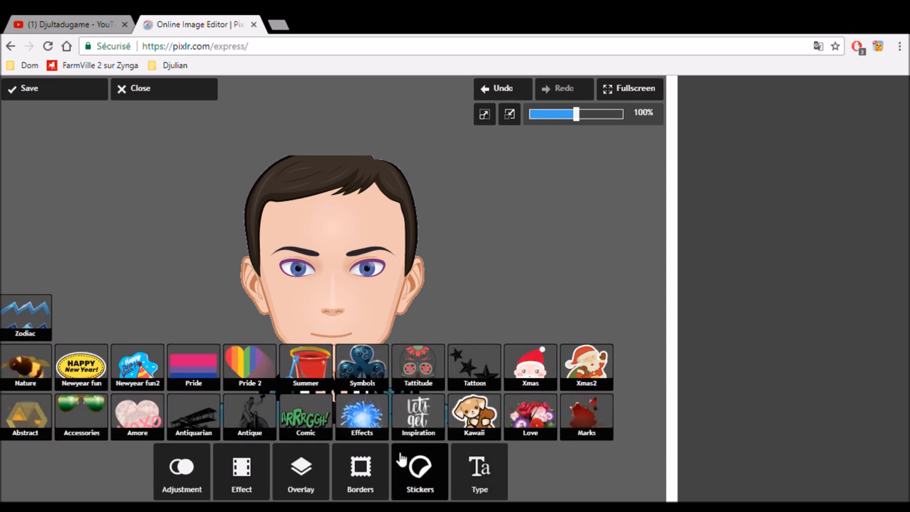
left_click(90, 408)
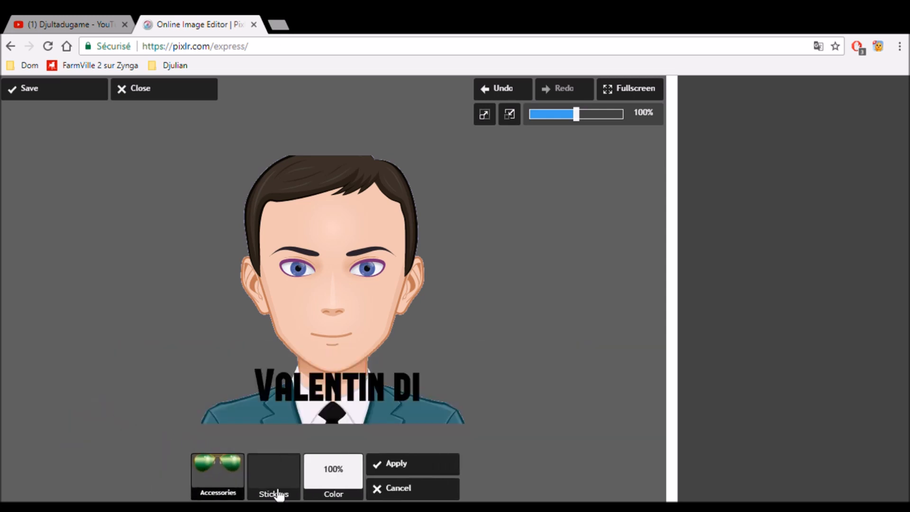
left_click(284, 489)
left_click(238, 292)
left_click_drag(264, 289, 101, 271)
left_click_drag(435, 266, 403, 266)
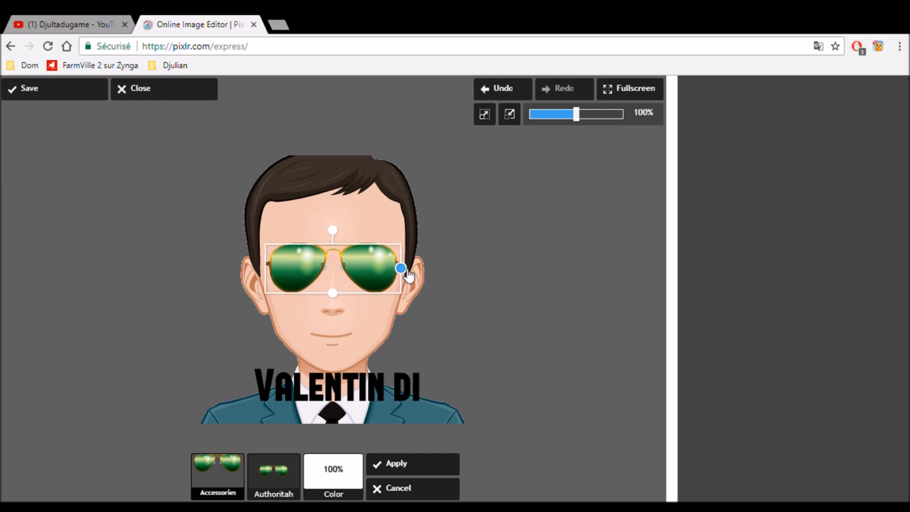
left_click(412, 496)
left_click(82, 418)
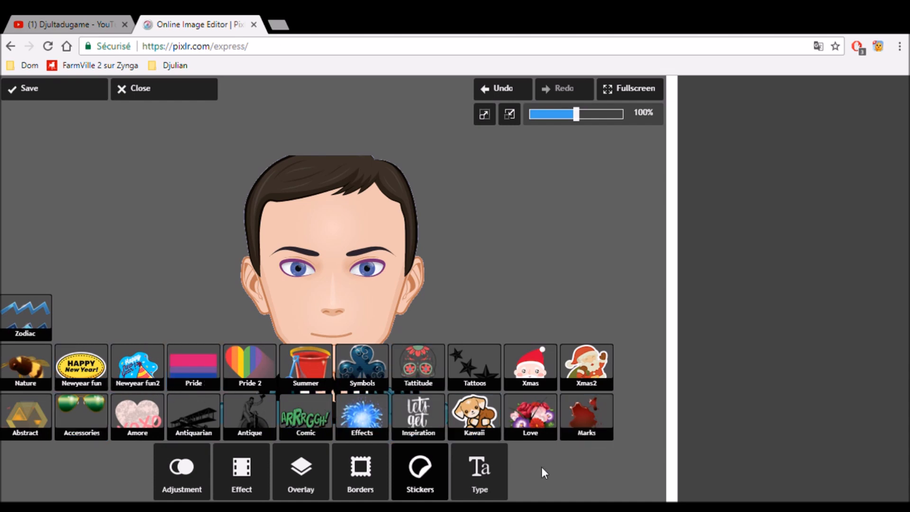
left_click(422, 460)
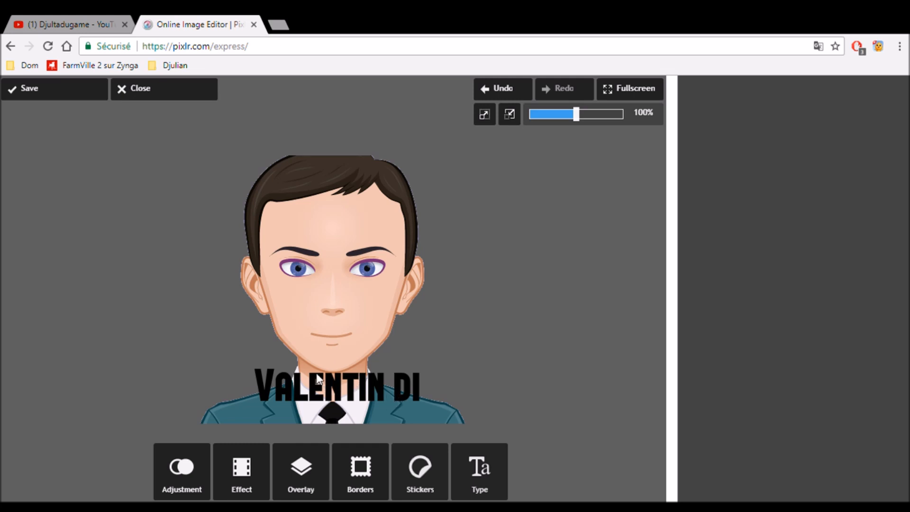
Save the captioned avatar to the computer with the person's first name as the file name.
left_click(24, 91)
double_click(279, 225)
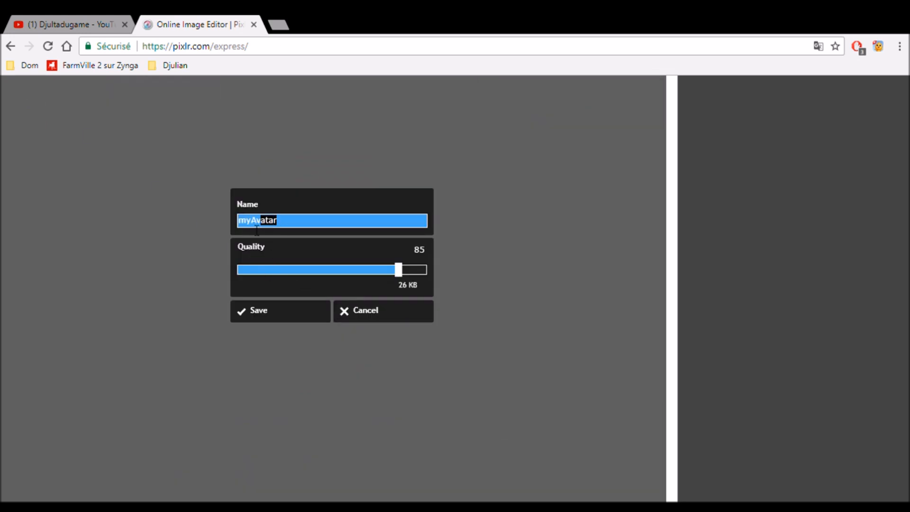
key("BackSpace")
type("Valetinn")
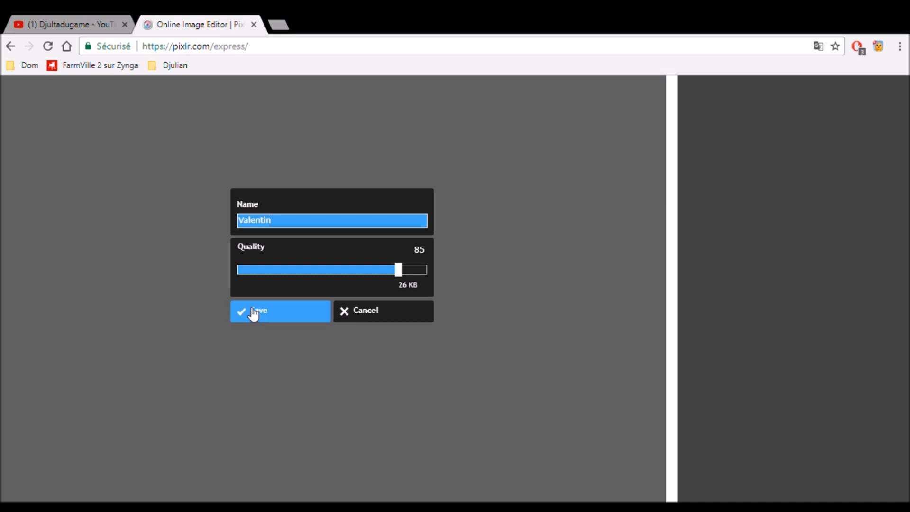
left_click(251, 313)
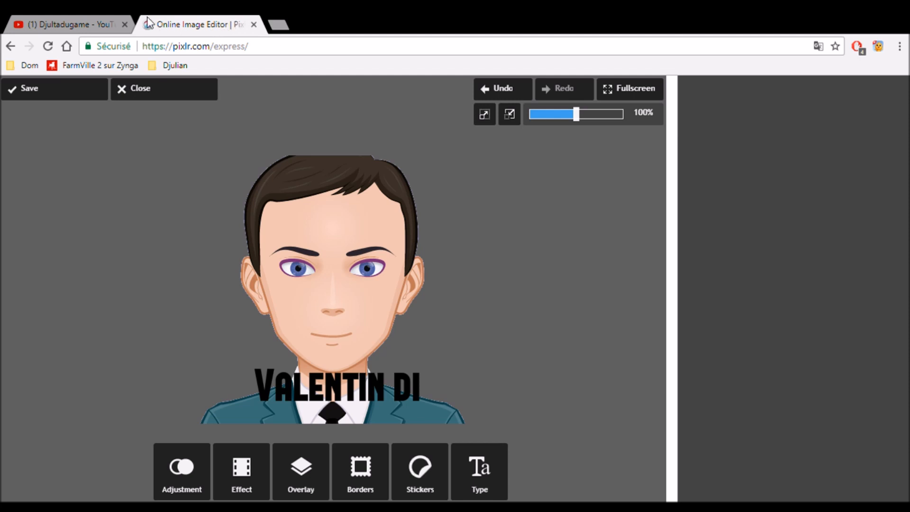
Close the Pixlr tab and search the web for "fond bleu ciel 2048x1152" in a new tab.
left_click(91, 22)
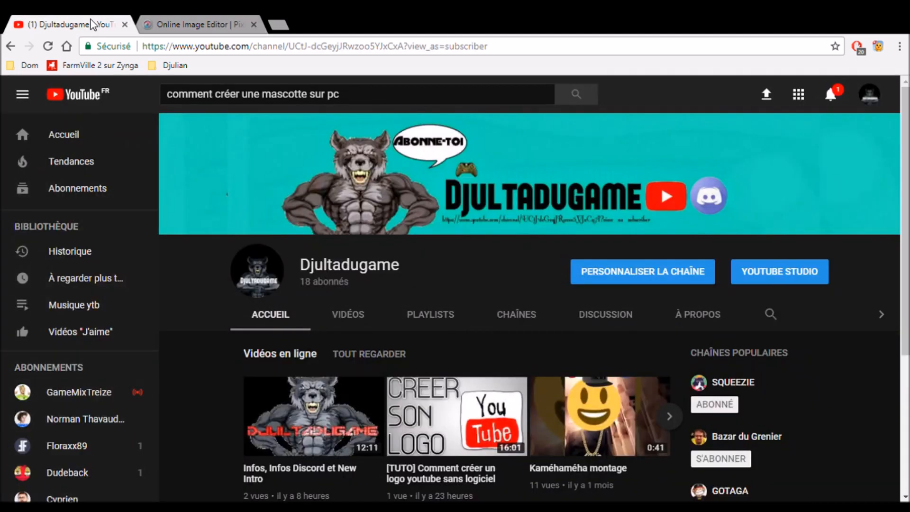
left_click(224, 26)
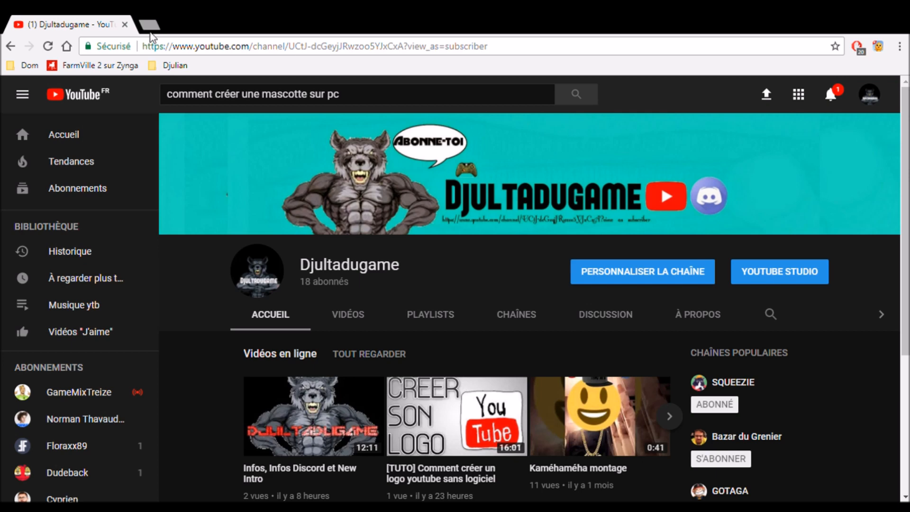
left_click(157, 30)
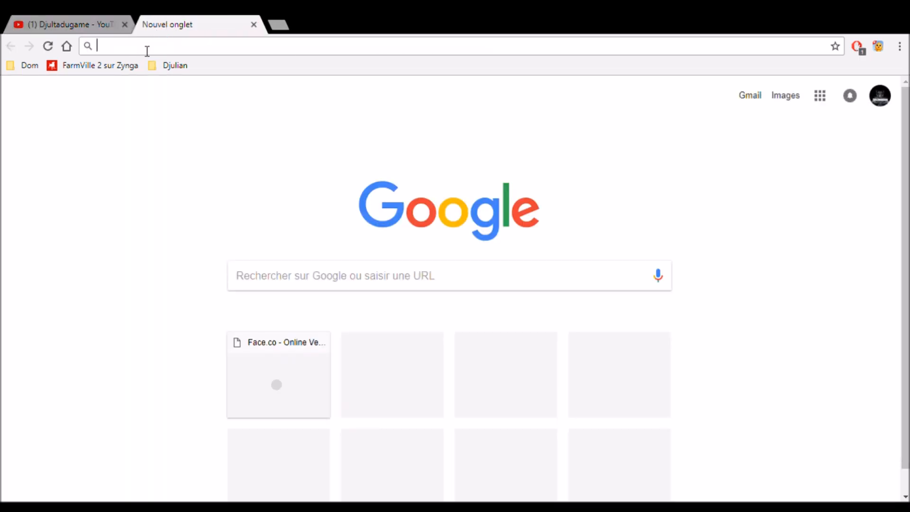
type("f")
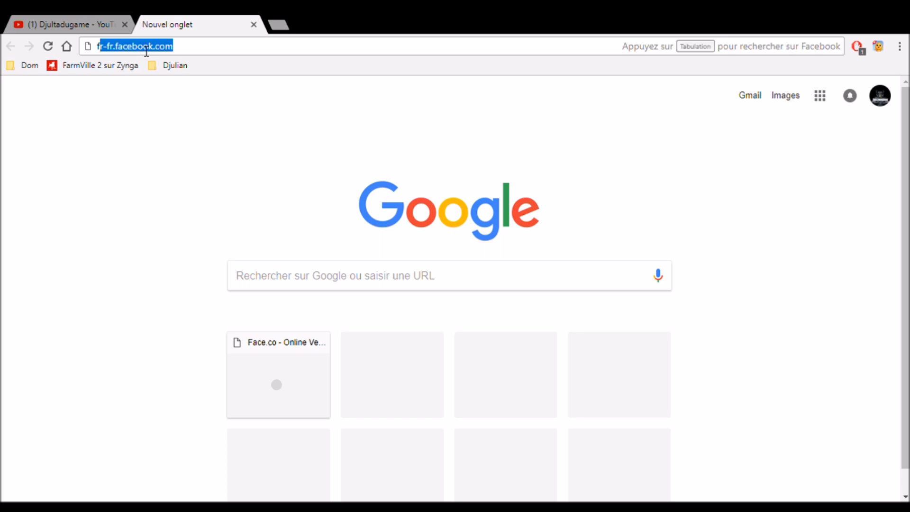
type("ond")
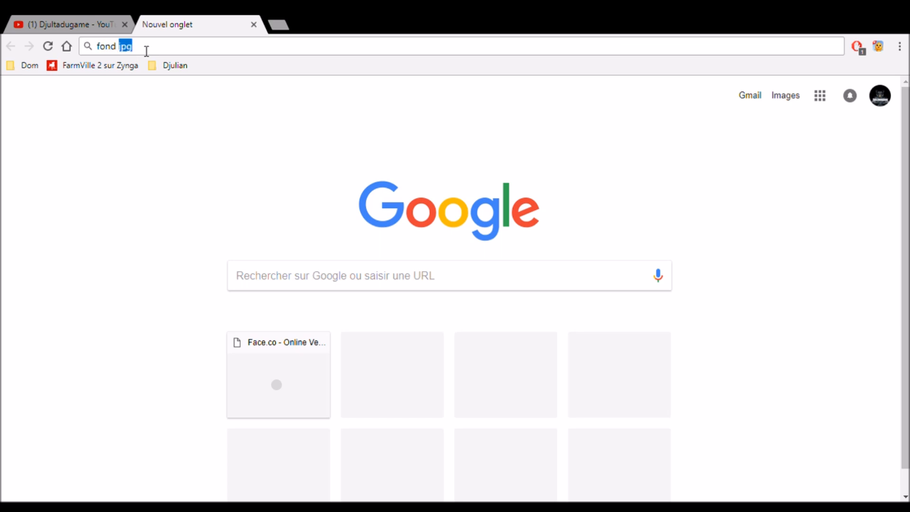
key("Down")
key("Return")
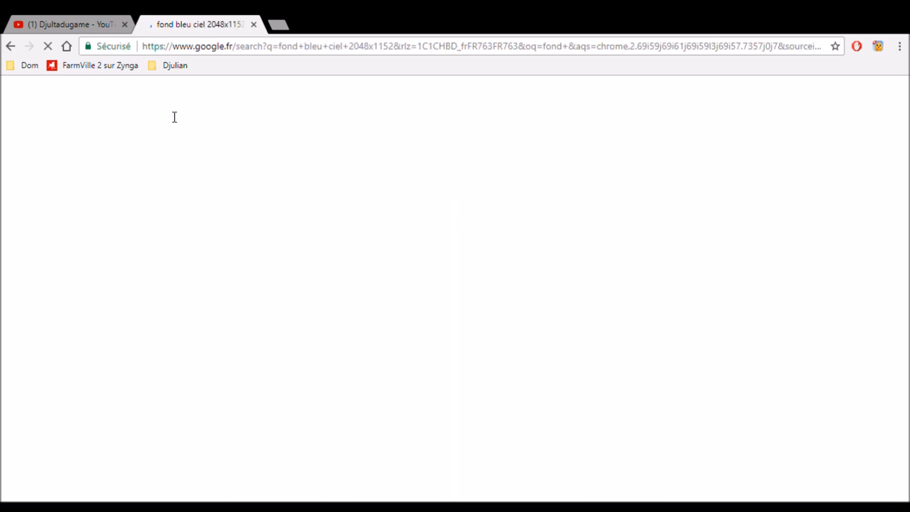
Refine the query to "fond bleu ciel 2048x1152 banner" and show the image results.
left_click(265, 107)
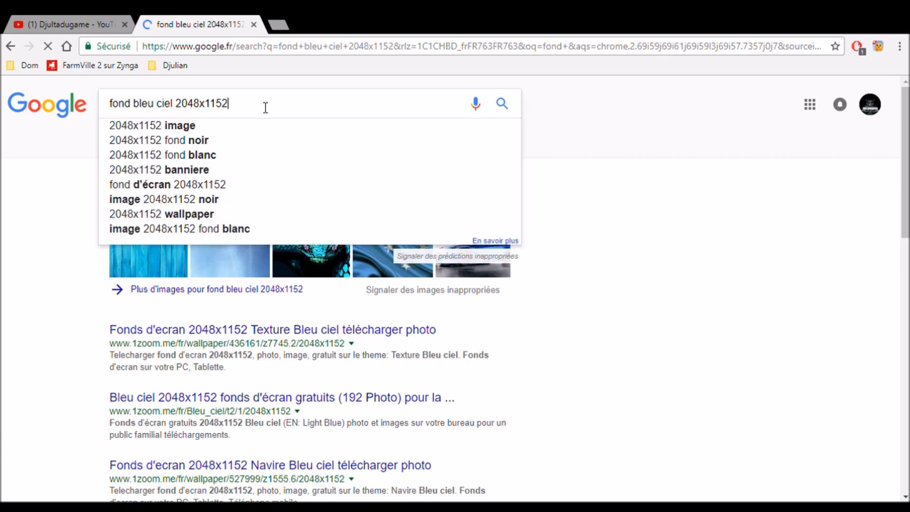
type("banner")
key("Return")
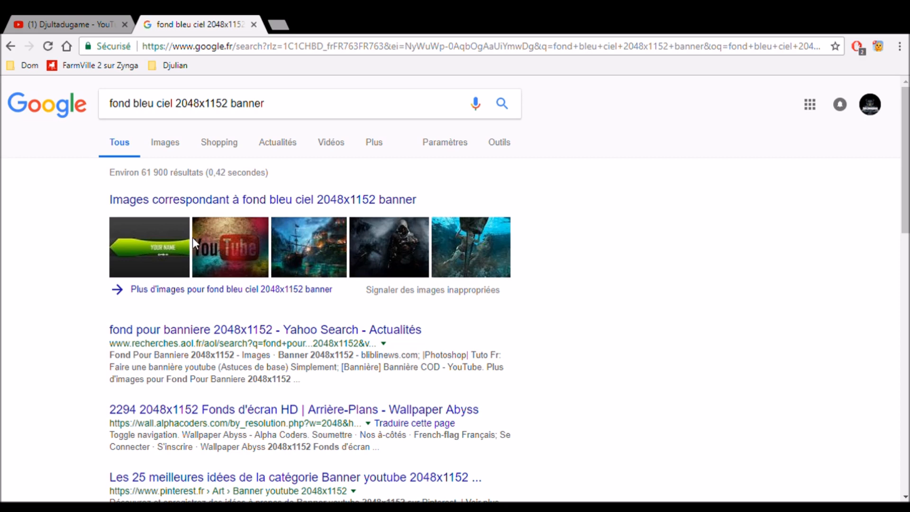
left_click(166, 143)
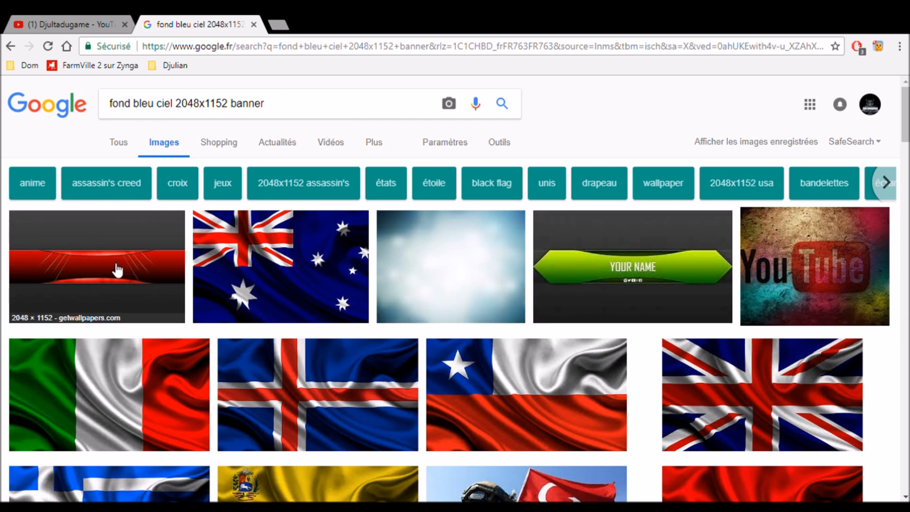
Download the red-on-dark-grey 2048x1152 banner image as téléchargement.jpg and close the search tab.
scroll(118, 270, "down", 5)
scroll(213, 268, "up", 4)
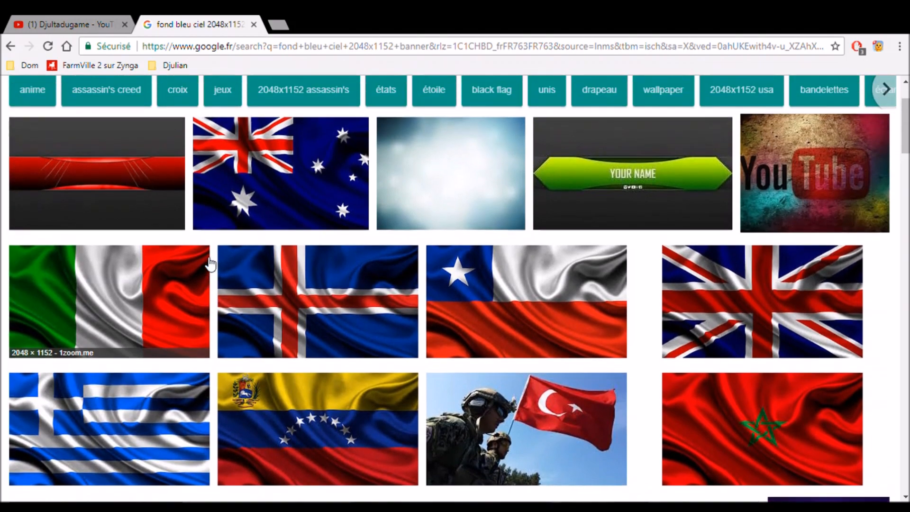
scroll(211, 264, "up", 2)
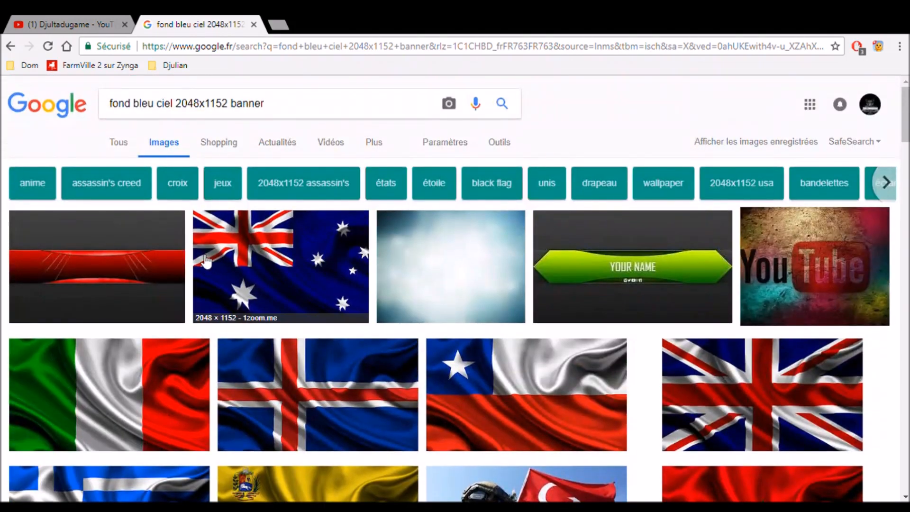
left_click(111, 274)
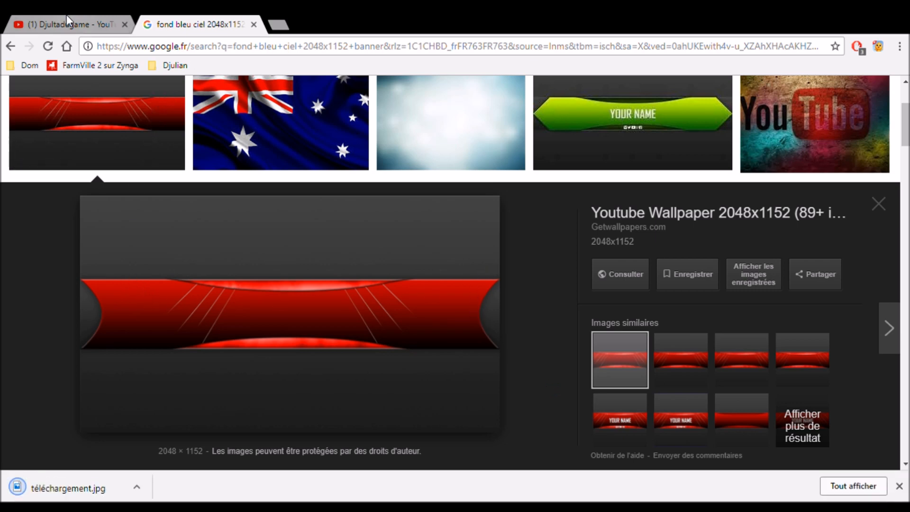
left_click(255, 25)
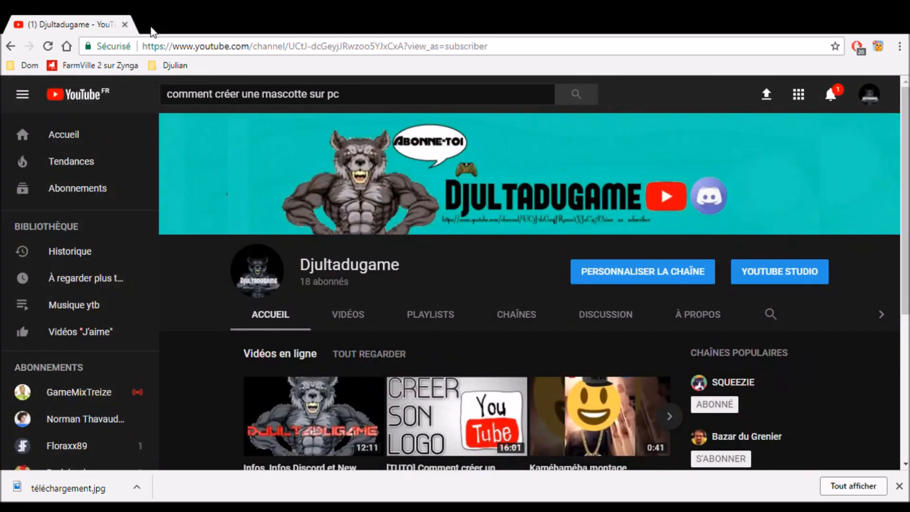
Open pixlr.com/express in a new tab, dismiss the ad-blocker notice and load the downloaded red banner from the computer.
left_click(150, 26)
type("pixlr")
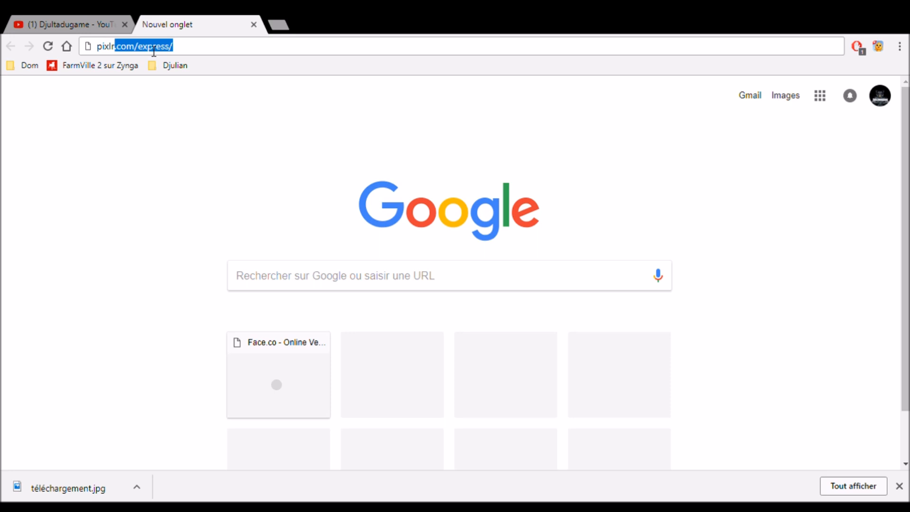
key("Right")
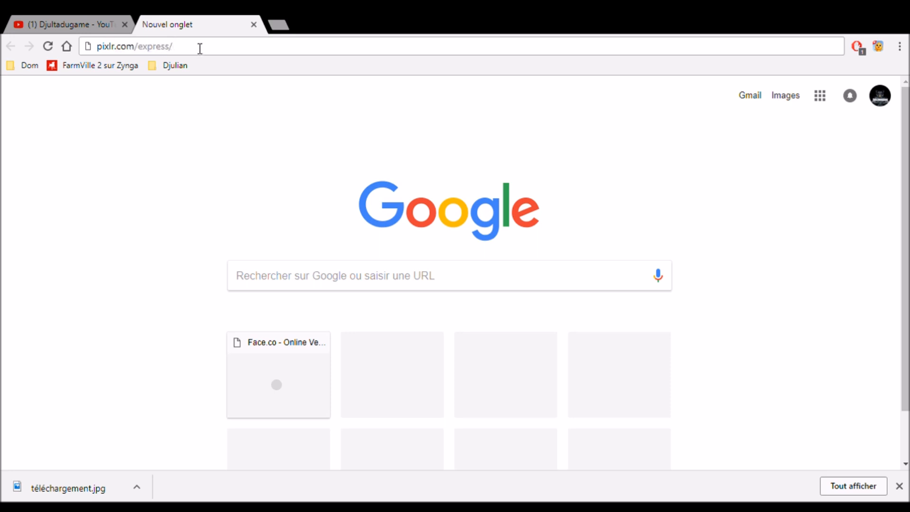
key("Return")
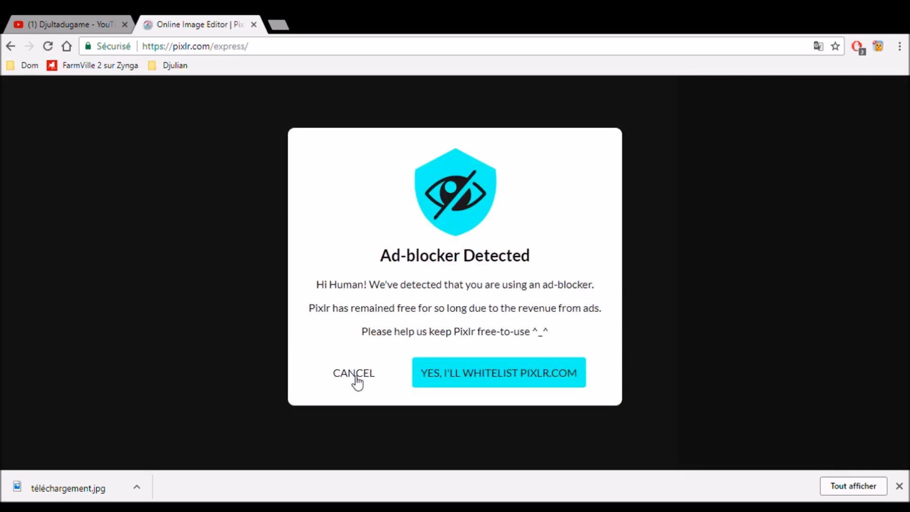
left_click(355, 377)
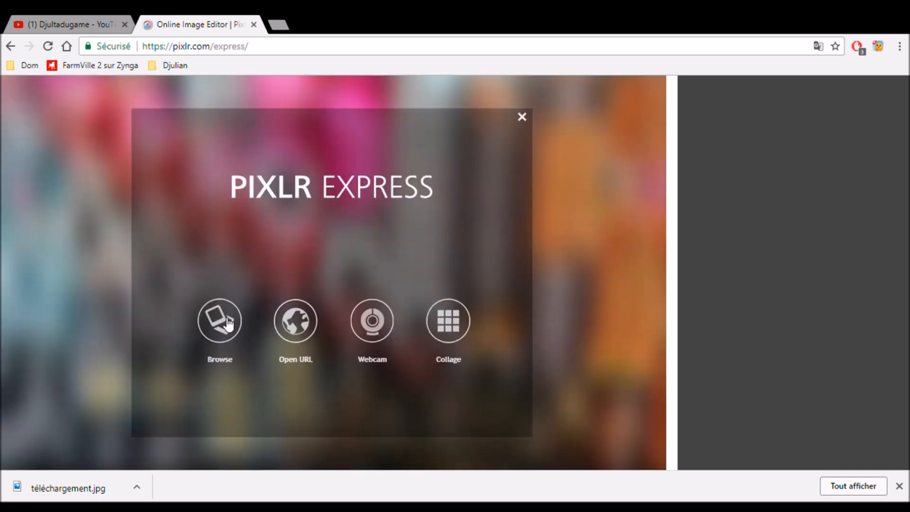
left_click(221, 316)
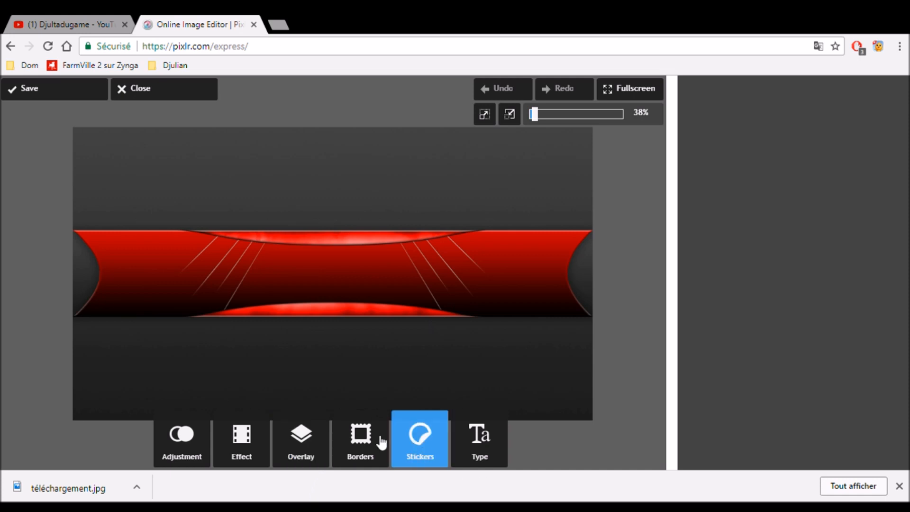
Add the avatar image to the banner, scale it slightly taller than the red band at its left end, and apply it.
left_click(193, 451)
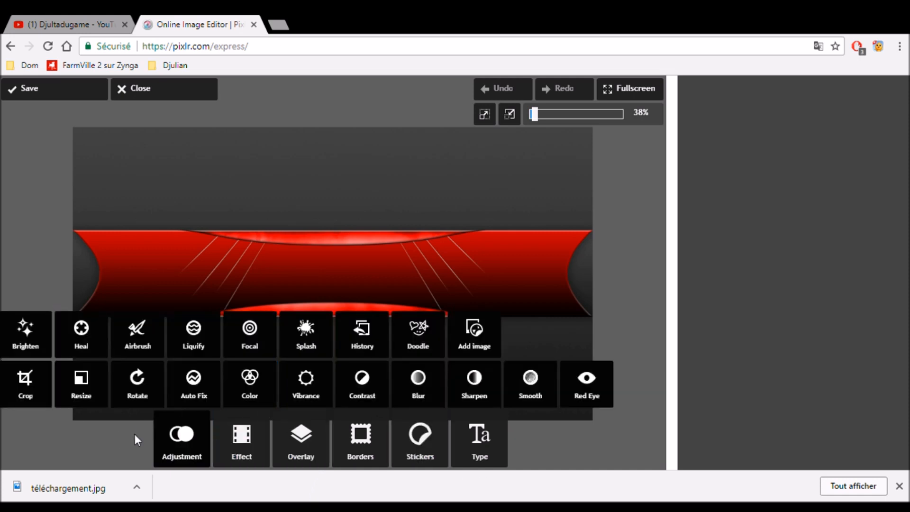
left_click(460, 334)
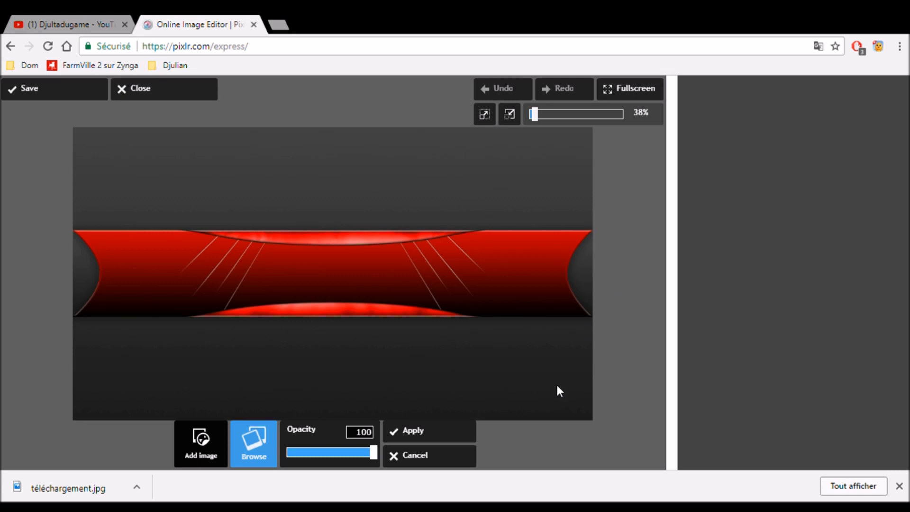
left_click_drag(169, 221, 224, 278)
left_click_drag(166, 283, 189, 285)
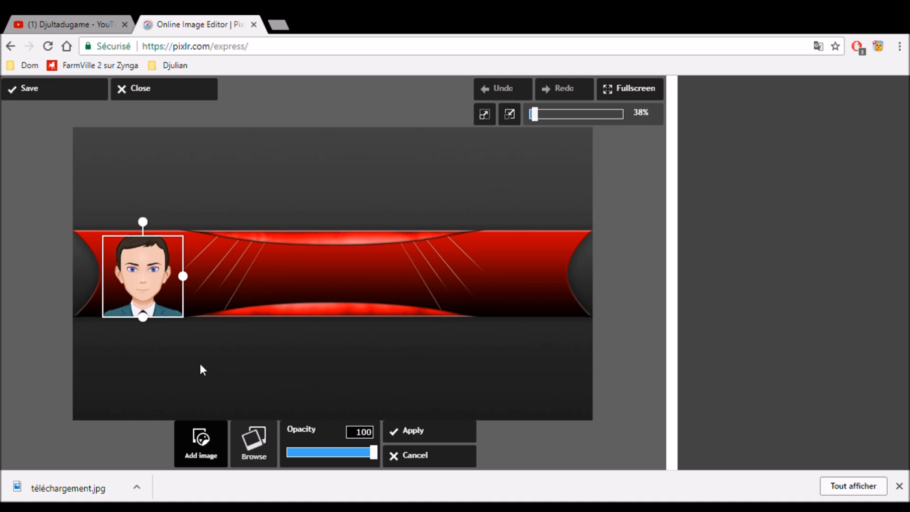
left_click_drag(188, 285, 201, 283)
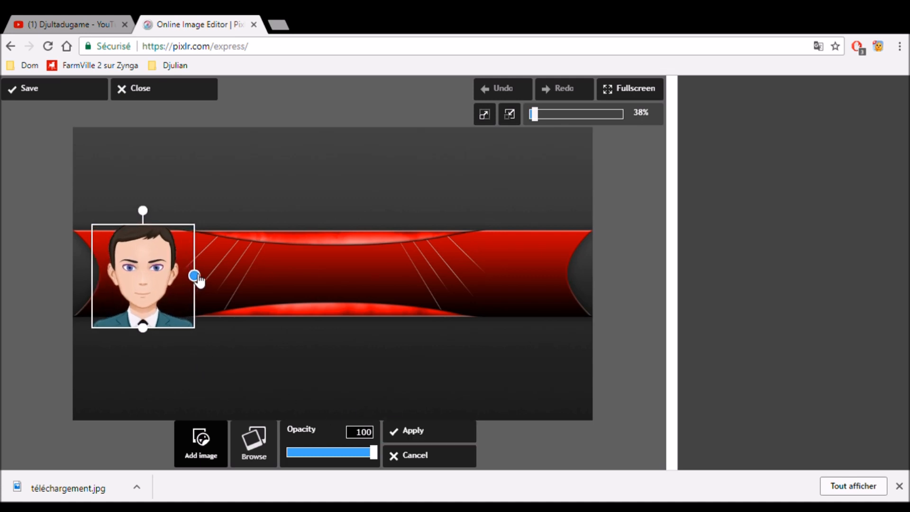
left_click(138, 271)
left_click(135, 267)
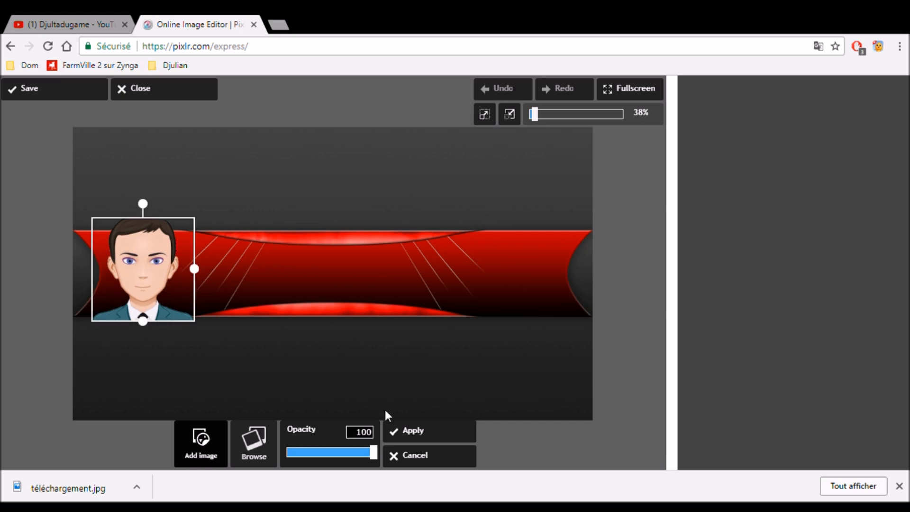
left_click(414, 432)
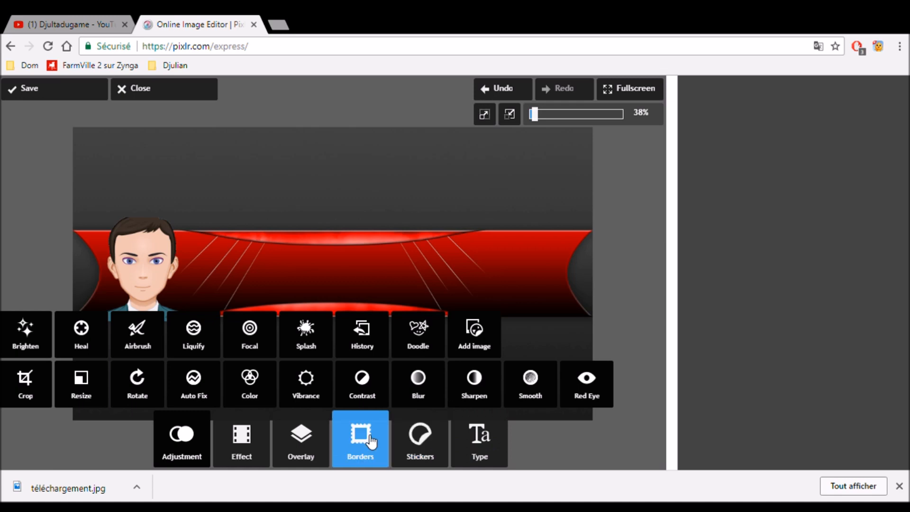
Open the Comic sticker set and look through its speech bubbles.
left_click(314, 443)
left_click(361, 445)
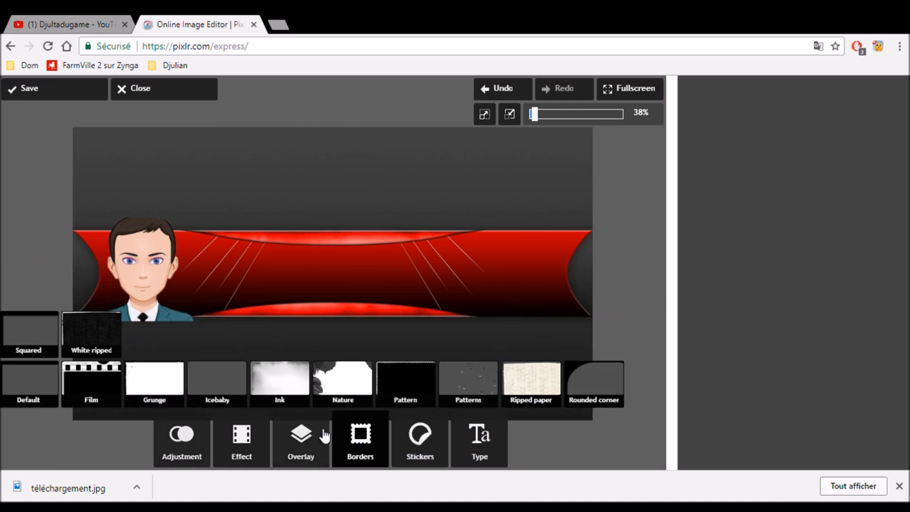
left_click(437, 442)
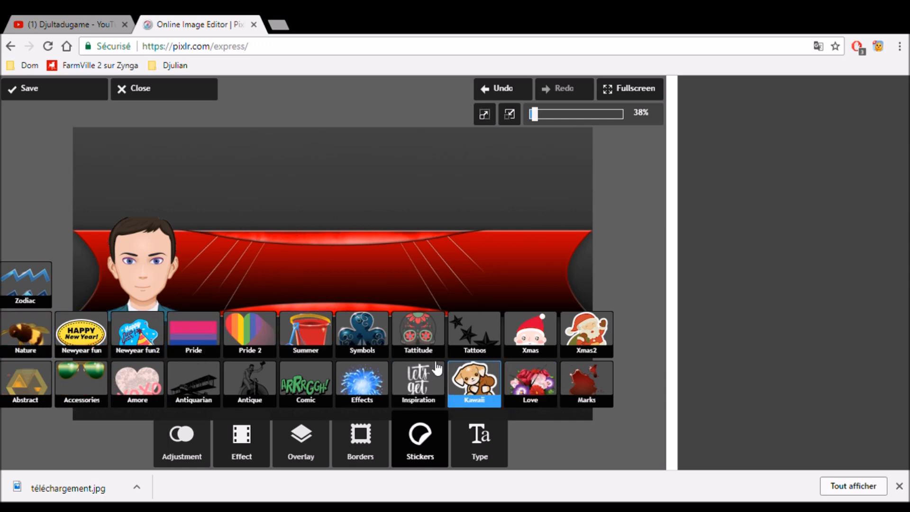
left_click(303, 379)
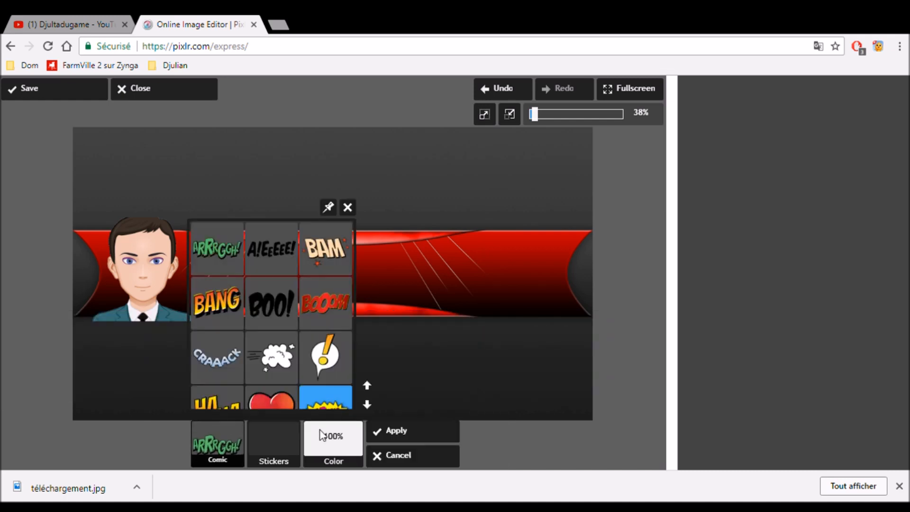
left_click(263, 448)
left_click(263, 448)
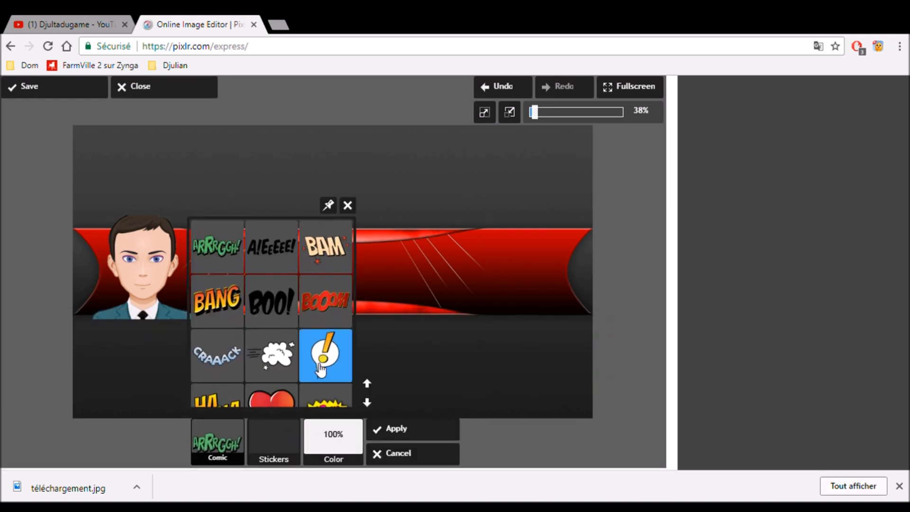
left_click(367, 402)
left_click(367, 402)
left_click(367, 402)
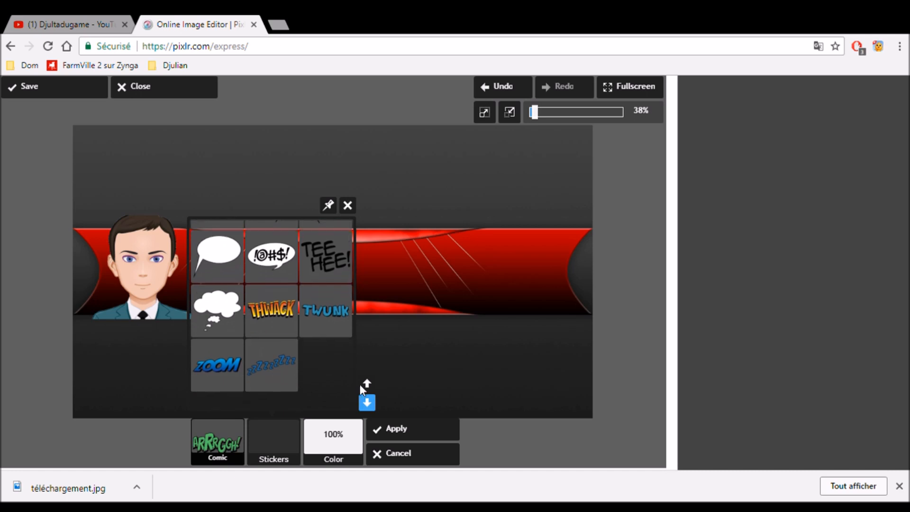
left_click(367, 383)
left_click(367, 383)
left_click(367, 383)
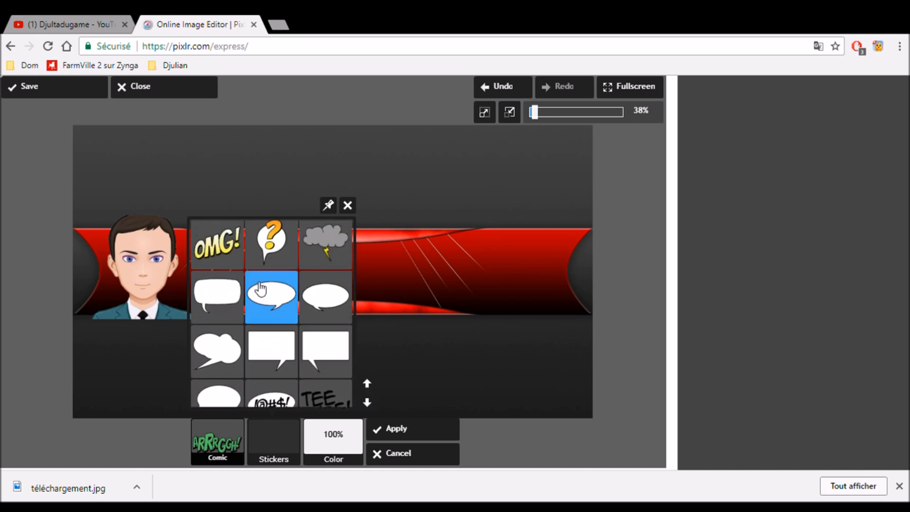
Try a large white oval speech bubble beside the avatar's head, apply it and undo it.
left_click(265, 290)
left_click_drag(215, 214, 257, 223)
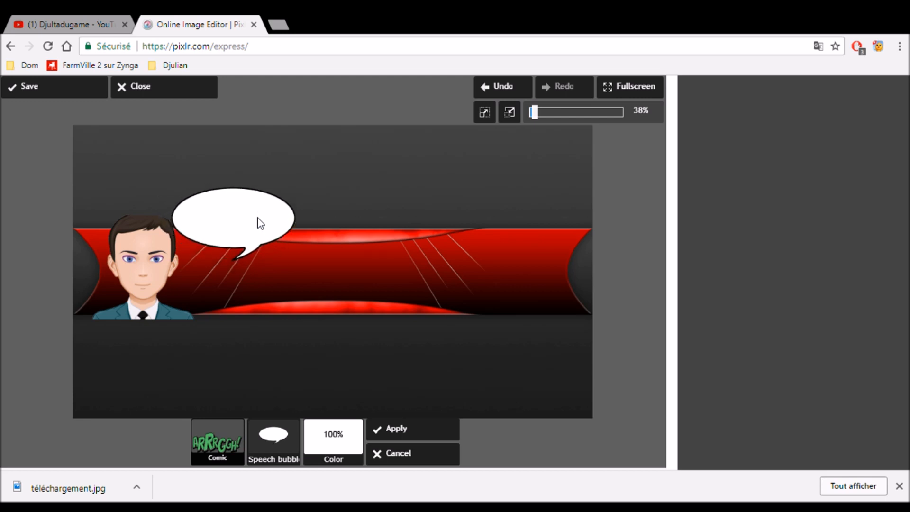
left_click(258, 218)
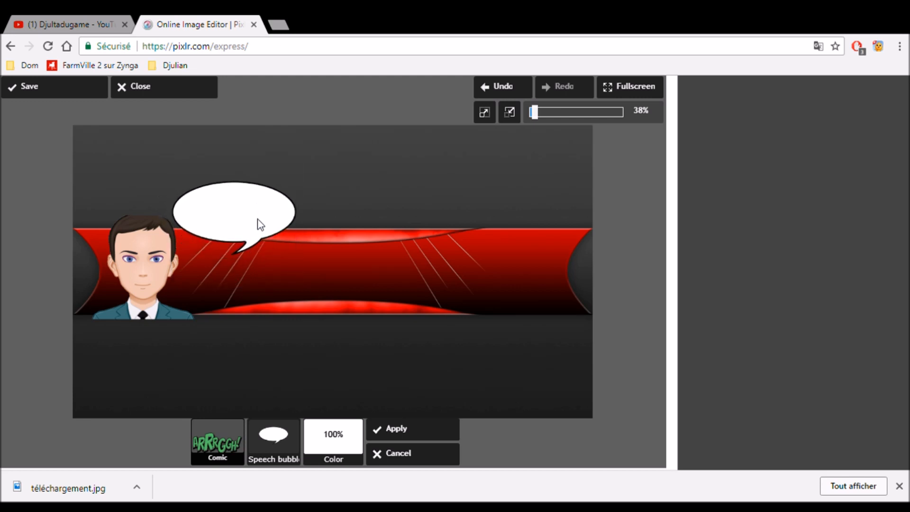
left_click(407, 430)
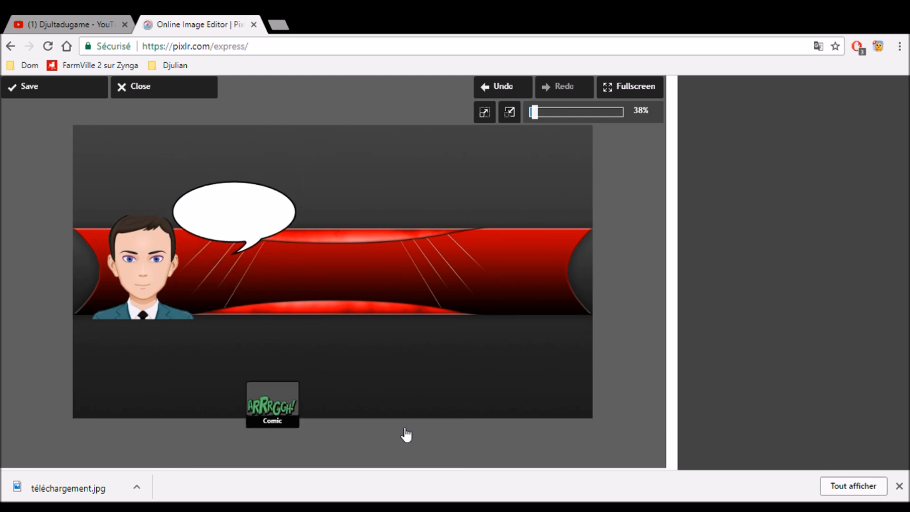
left_click(498, 87)
Place a smaller white oval speech bubble from the Comic stickers beside the top of the avatar's head and apply it.
left_click(297, 385)
left_click(281, 441)
left_click(284, 445)
left_click(284, 445)
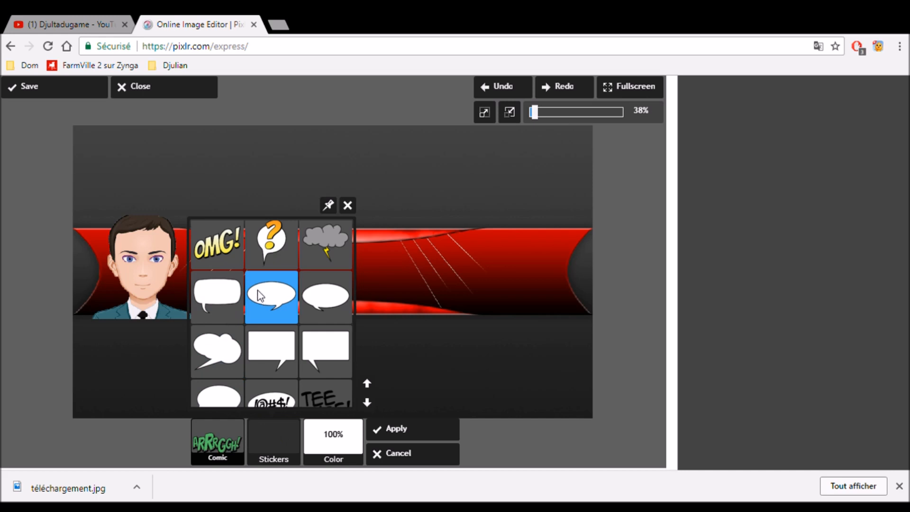
left_click(276, 290)
mouse_move(224, 216)
left_mouse_down()
mouse_move(195, 212)
mouse_move(224, 216)
left_mouse_up()
left_click(406, 431)
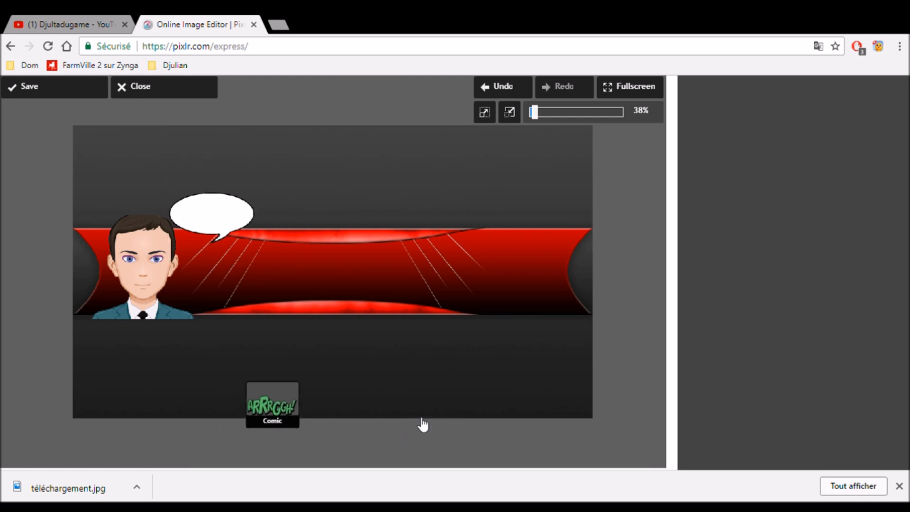
Add the text "Abonne-toi" in the Sans font Michroma and shrink it to about the speech bubble's width.
left_click(470, 453)
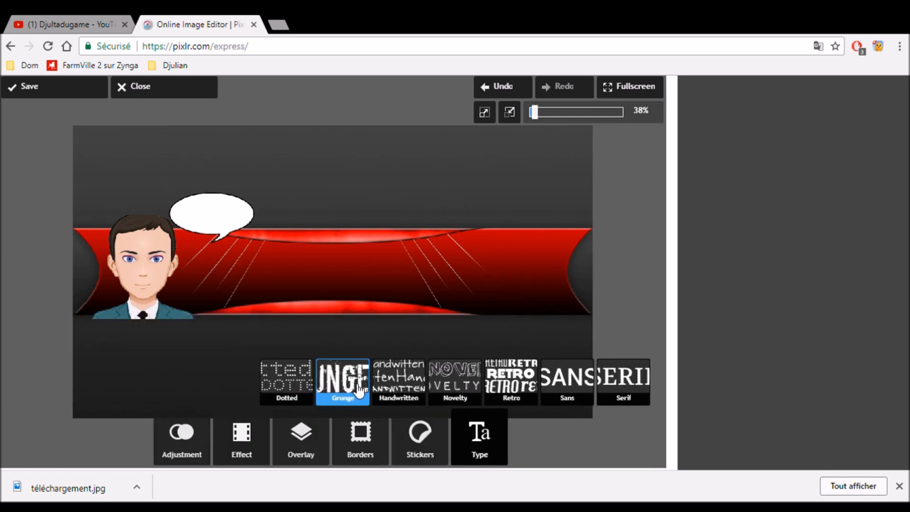
left_click(562, 393)
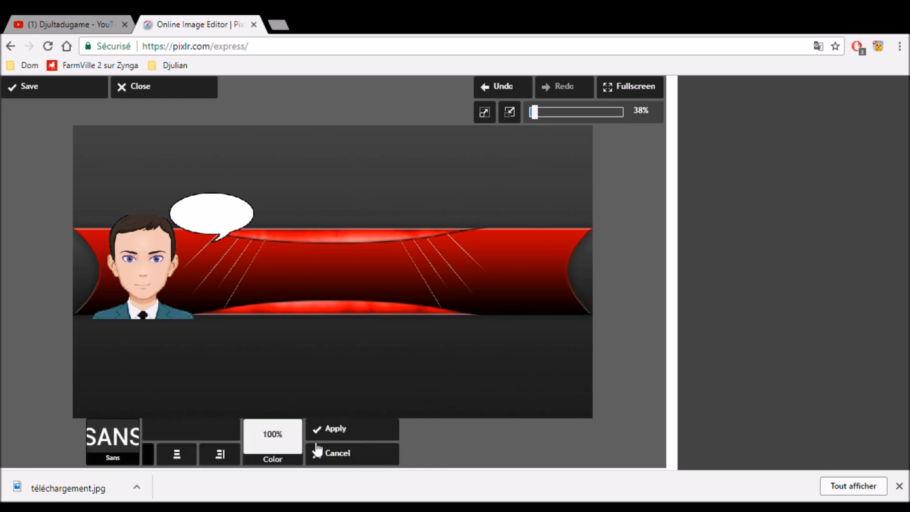
type("A")
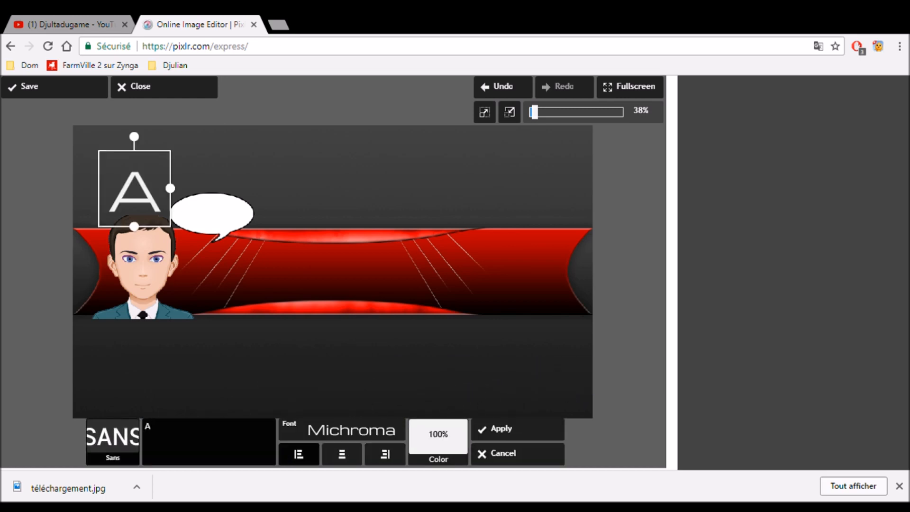
type("bonne")
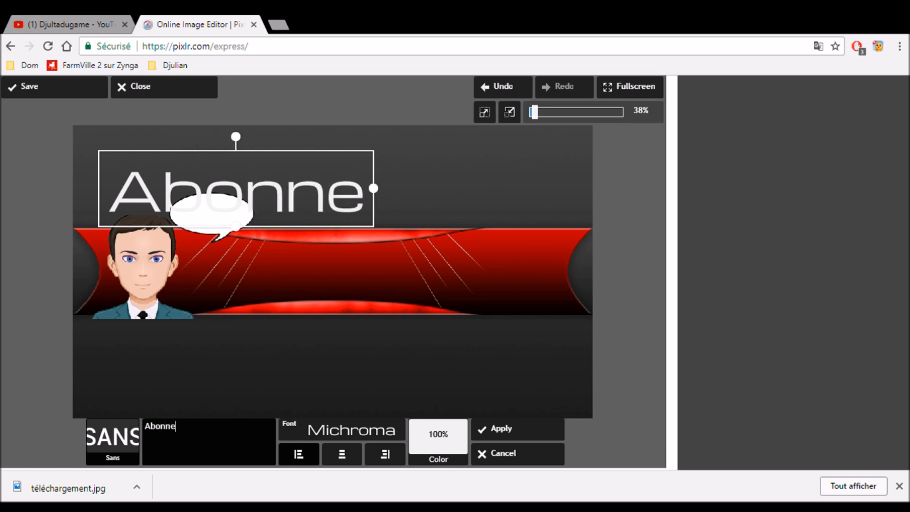
type("-toi")
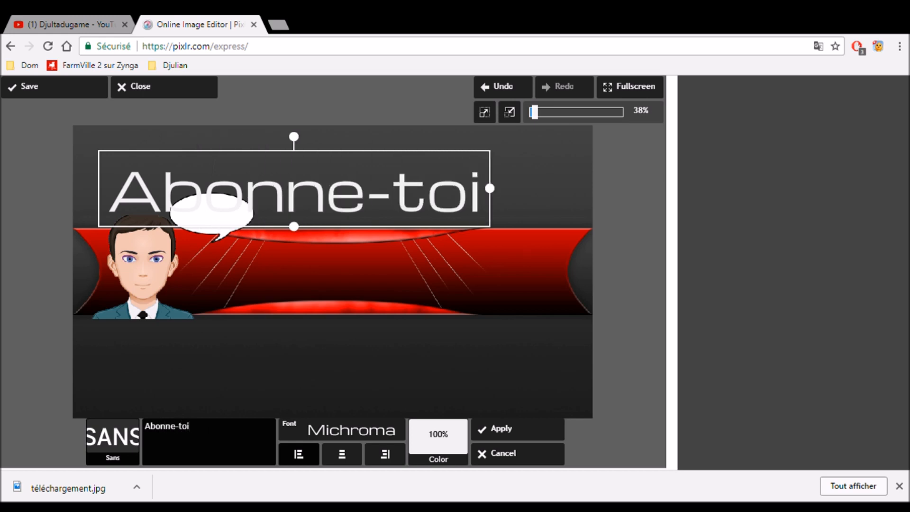
left_click_drag(490, 188, 342, 196)
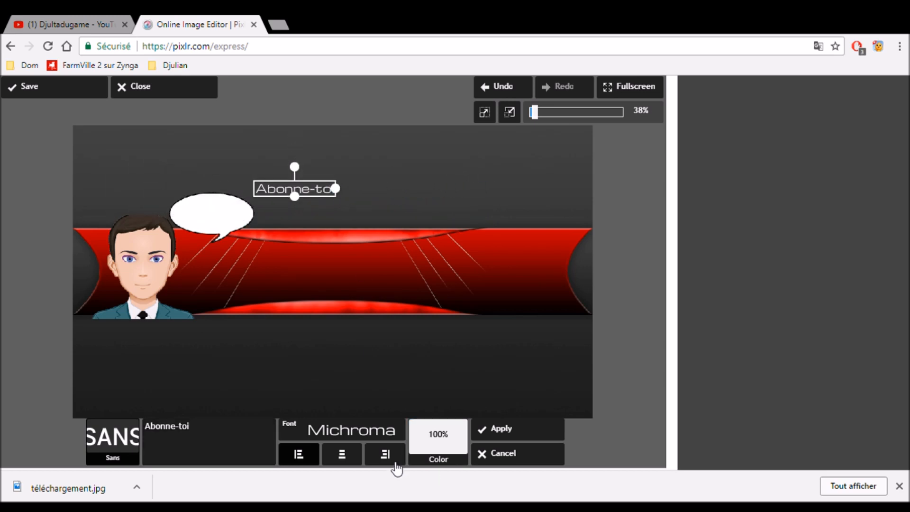
Colour the "Abonne-toi" text black, place it inside the speech bubble and apply it.
left_click(433, 437)
left_click_drag(387, 372, 379, 428)
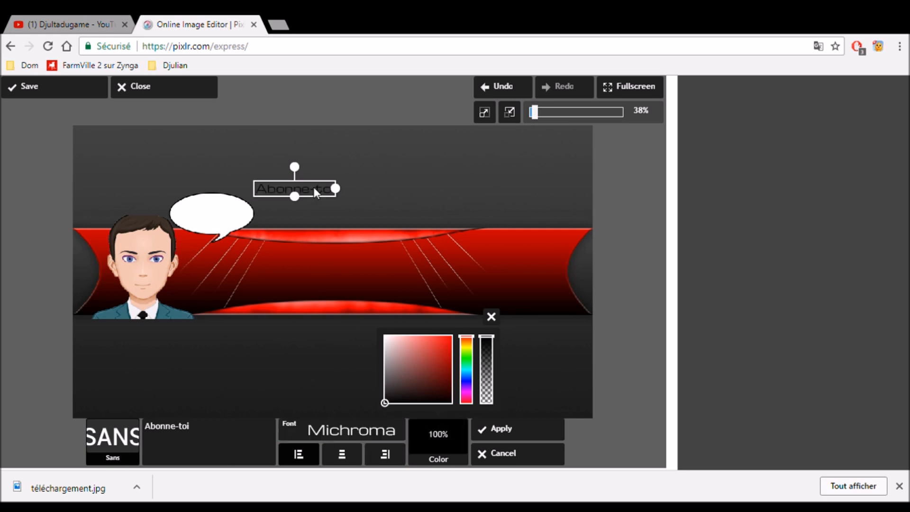
left_click_drag(314, 188, 235, 214)
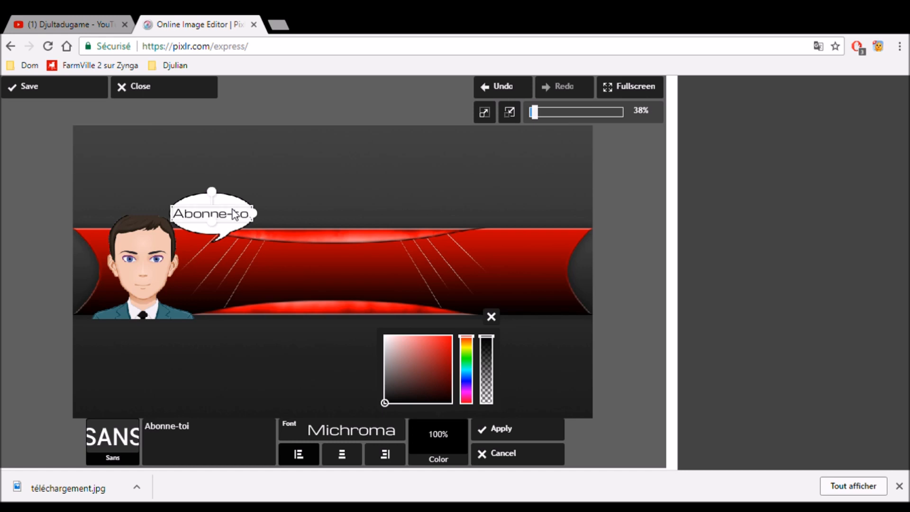
left_click(507, 432)
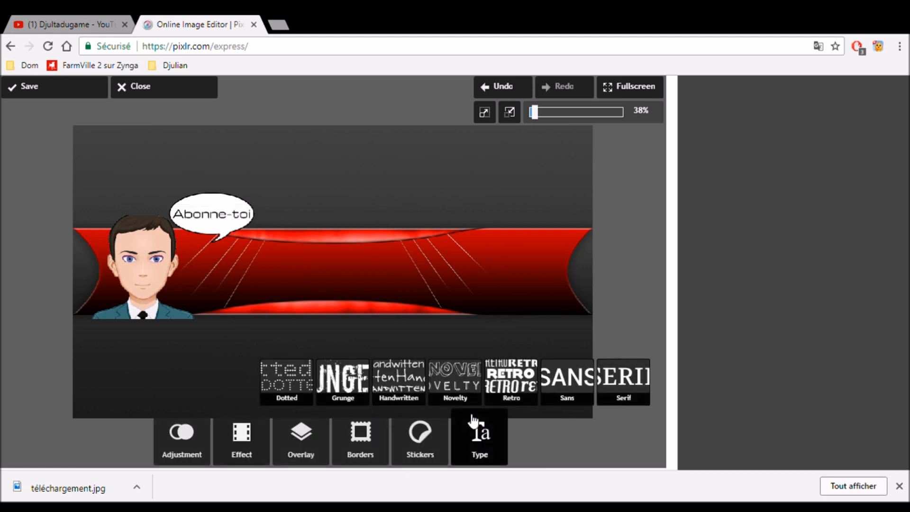
Switch to YouTube and open the pAsToYY Et Zuuli channel from the subscriptions to view its banner and avatar.
left_click(95, 23)
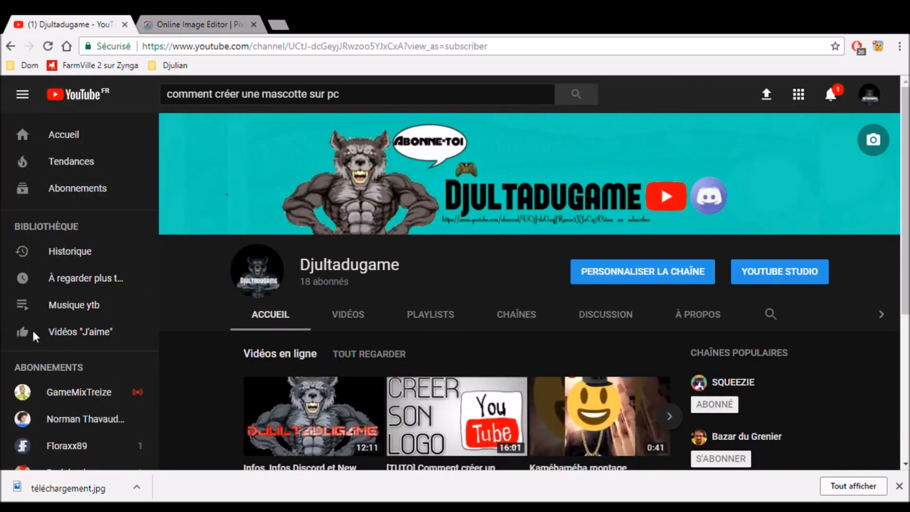
scroll(55, 351, "down", 4)
scroll(56, 351, "down", 1)
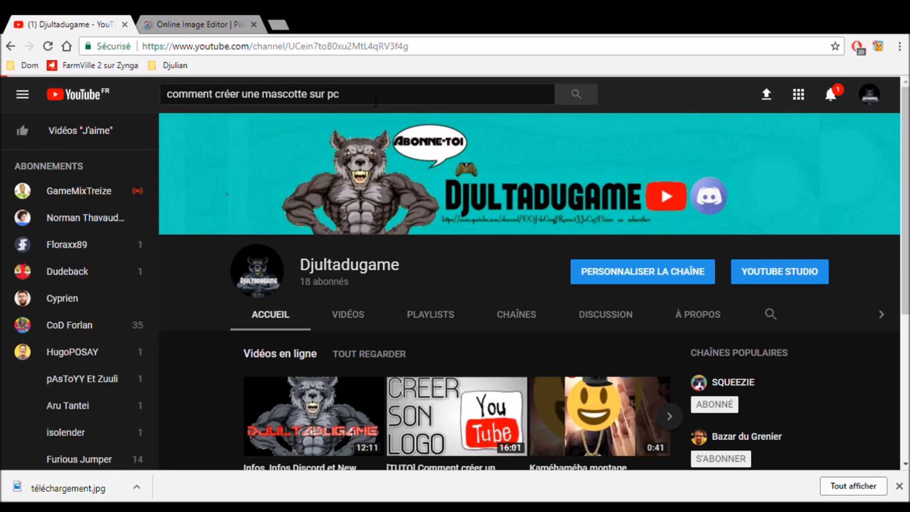
left_click(82, 378)
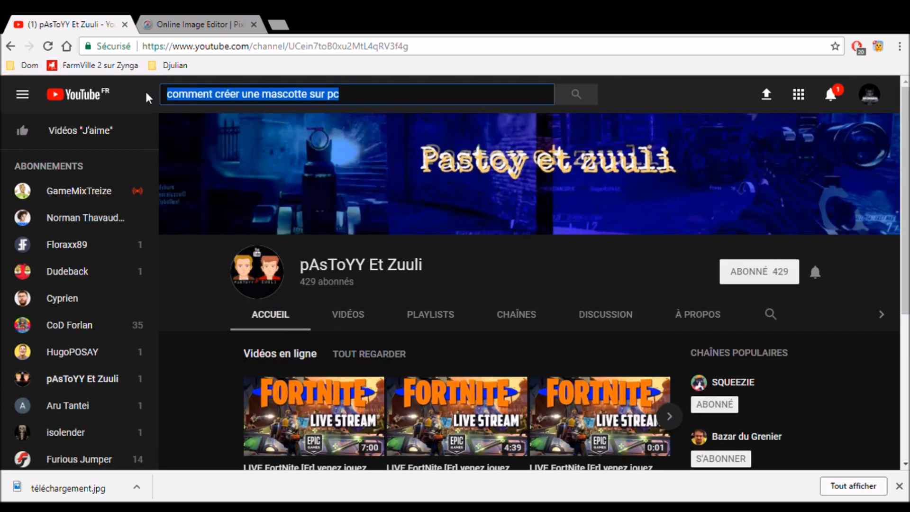
Search YouTube for the flat-design creator's channel by name, open it and look over its banner and recent videos.
key("BackSpace")
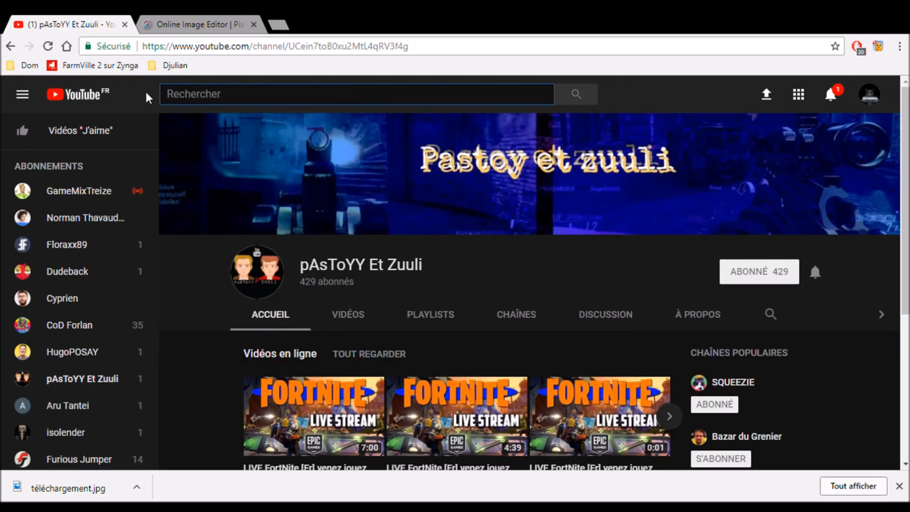
type("v")
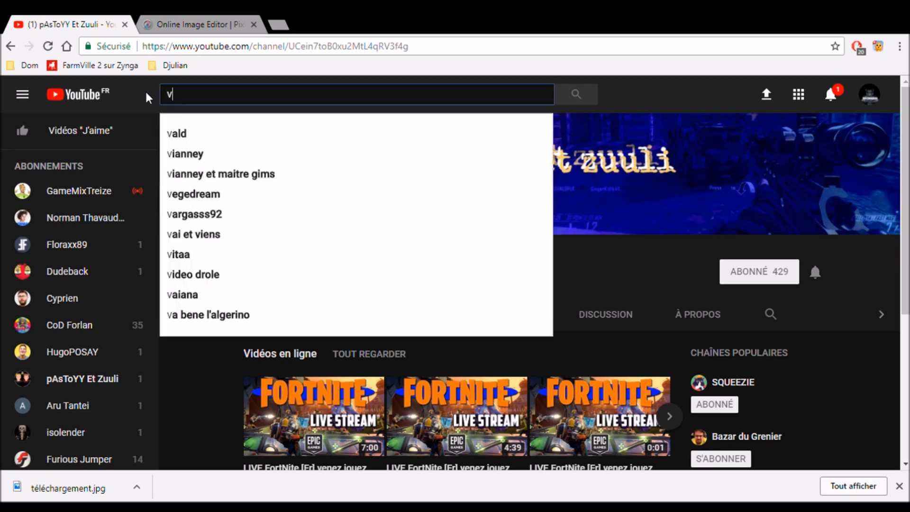
type("alentin ")
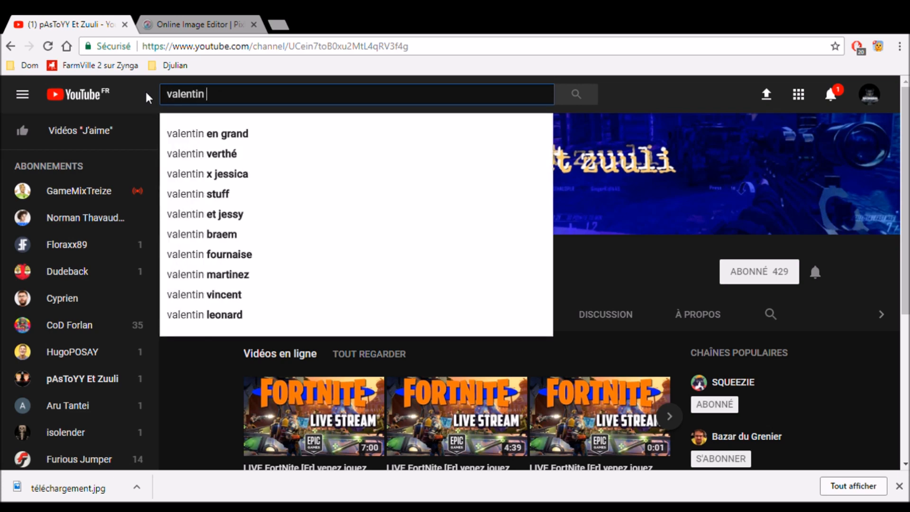
type("di")
key("Return")
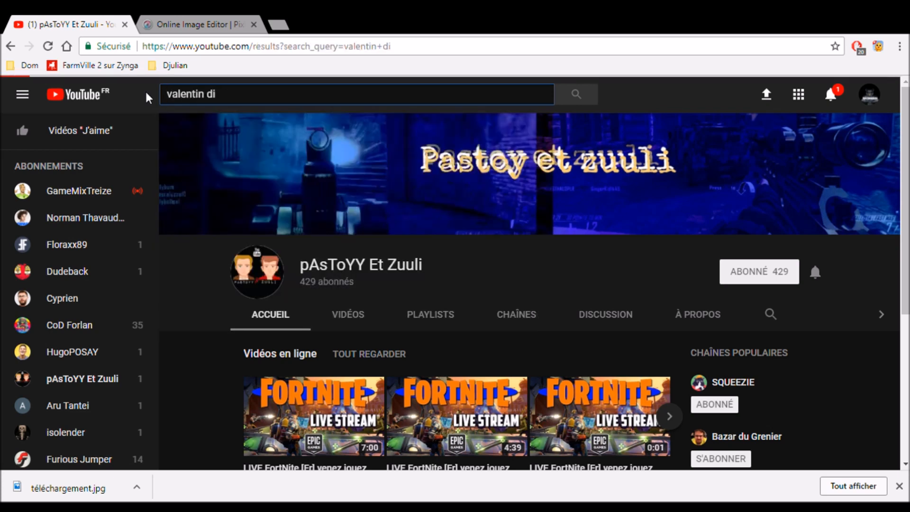
left_click(382, 193)
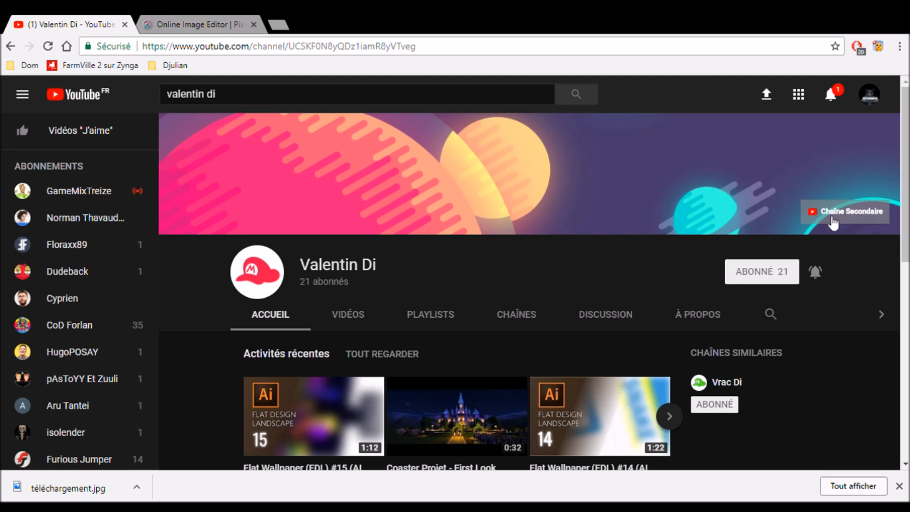
scroll(635, 285, "down", 1)
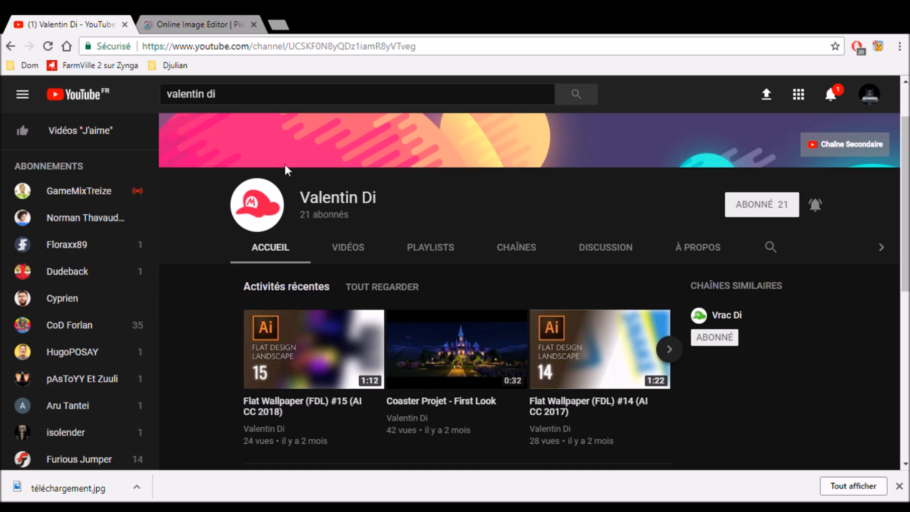
Search Google in a new tab for "flat wallpaper" and show the image results.
left_click(279, 26)
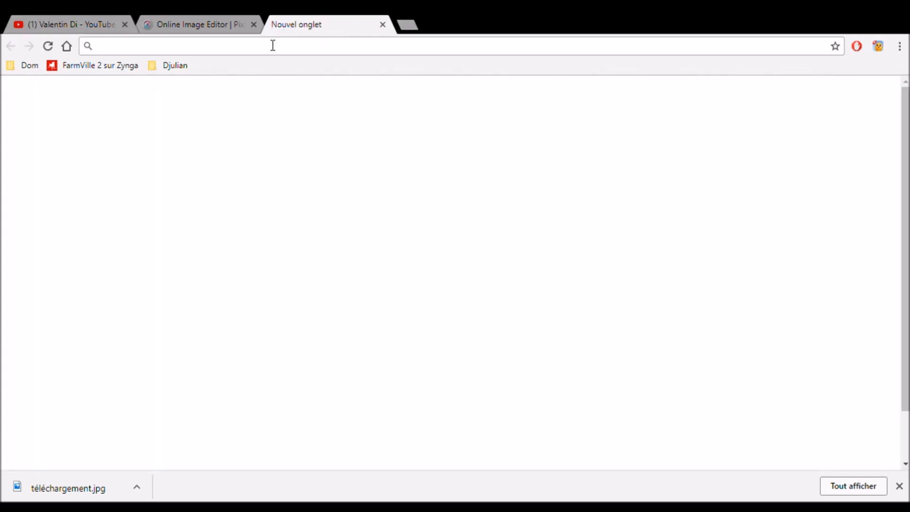
type("flat wa")
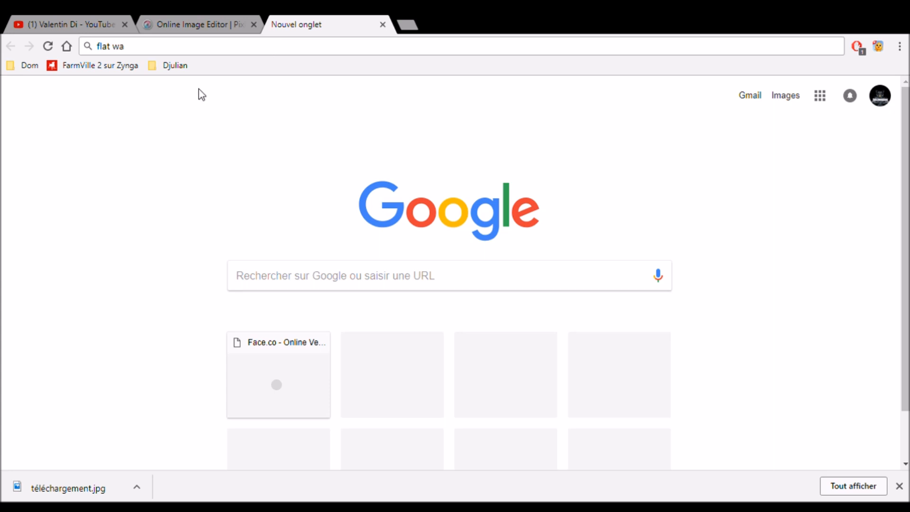
key("Return")
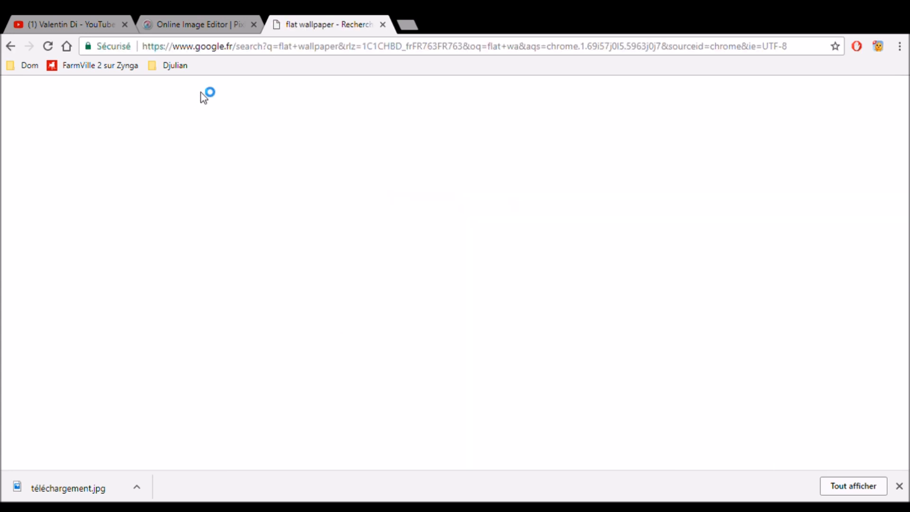
left_click(165, 143)
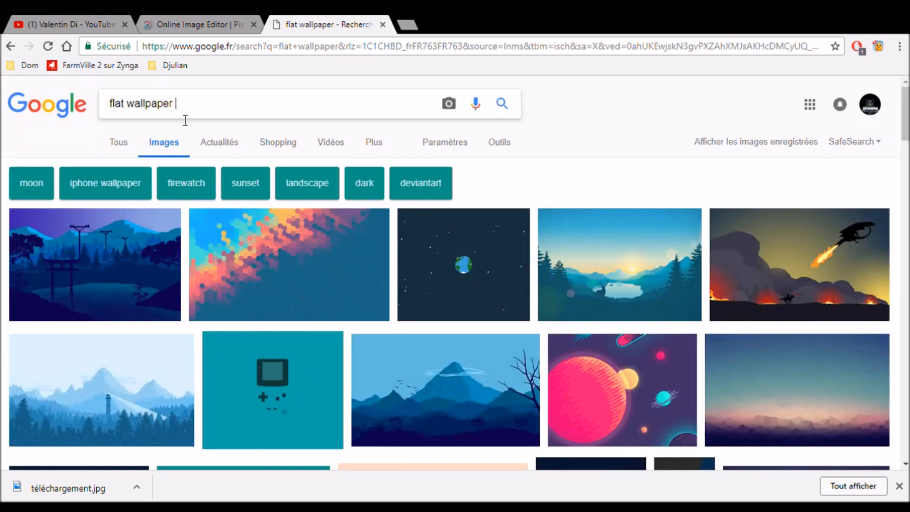
Refine the image search to "flat wallpaper logo" and reword it as "logo flat wallpaper".
type("ogo")
key("Return")
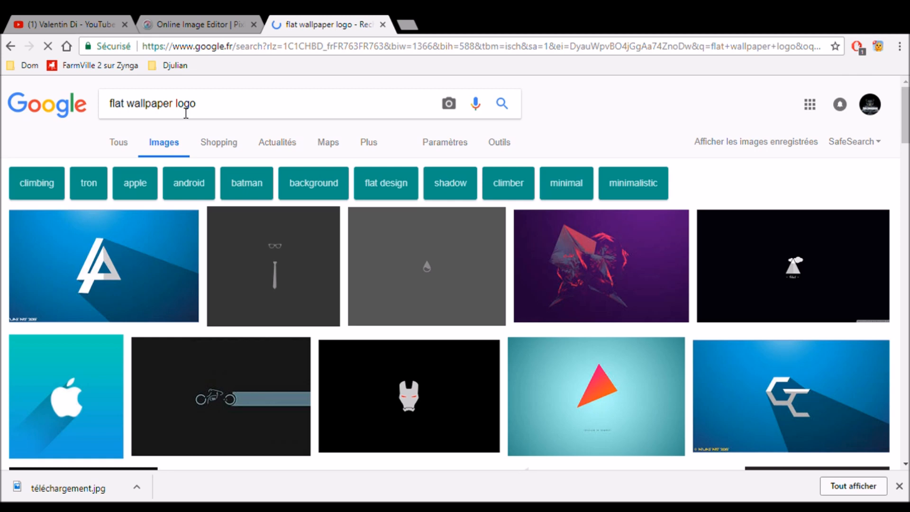
key("BackSpace")
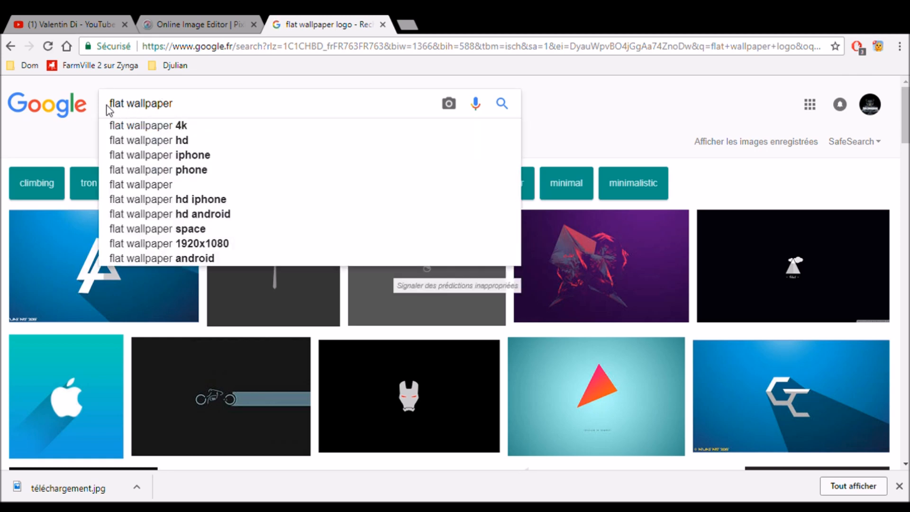
type("logo")
key("Return")
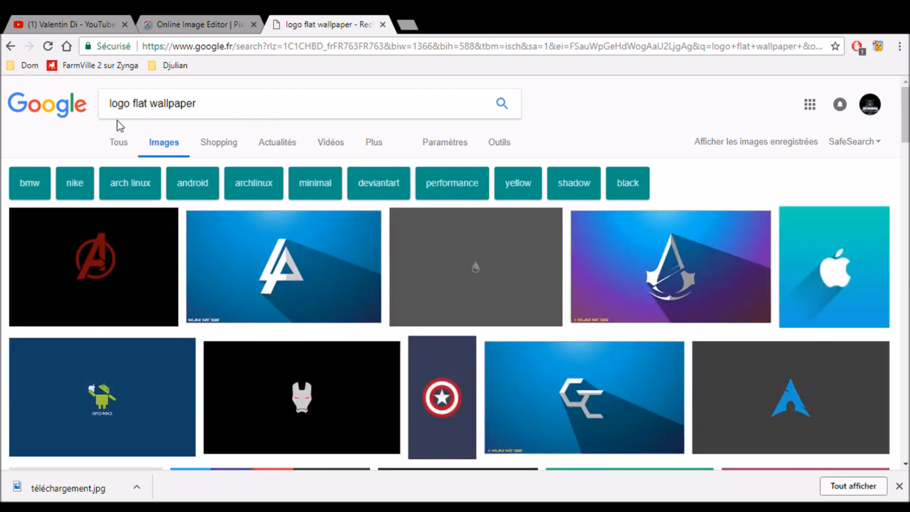
Change the image search to "logo de flat wallpaper" and browse the results for logo ideas.
left_click(135, 104)
type("é ")
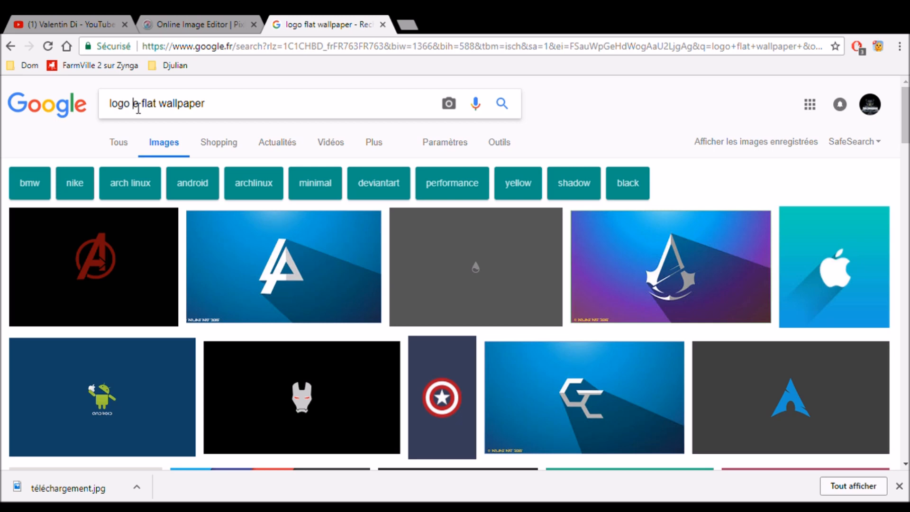
type("de")
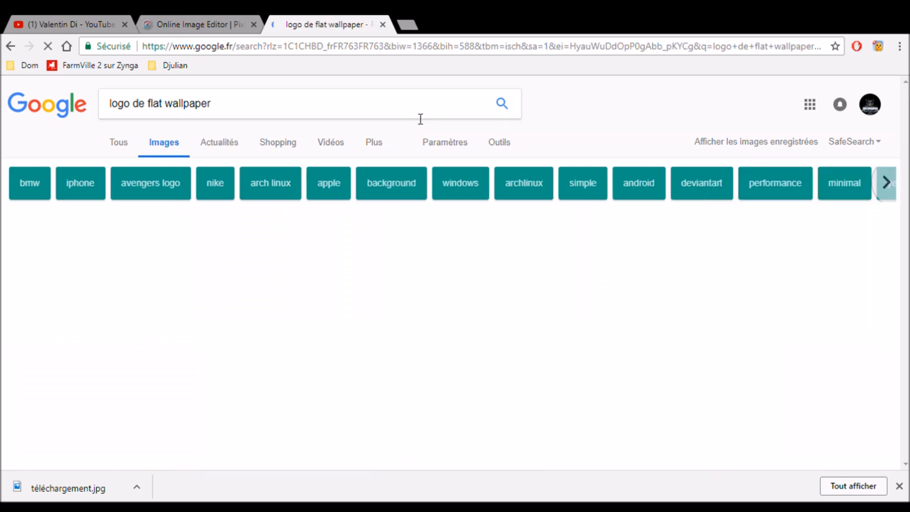
scroll(315, 197, "down", 1)
scroll(316, 197, "down", 8)
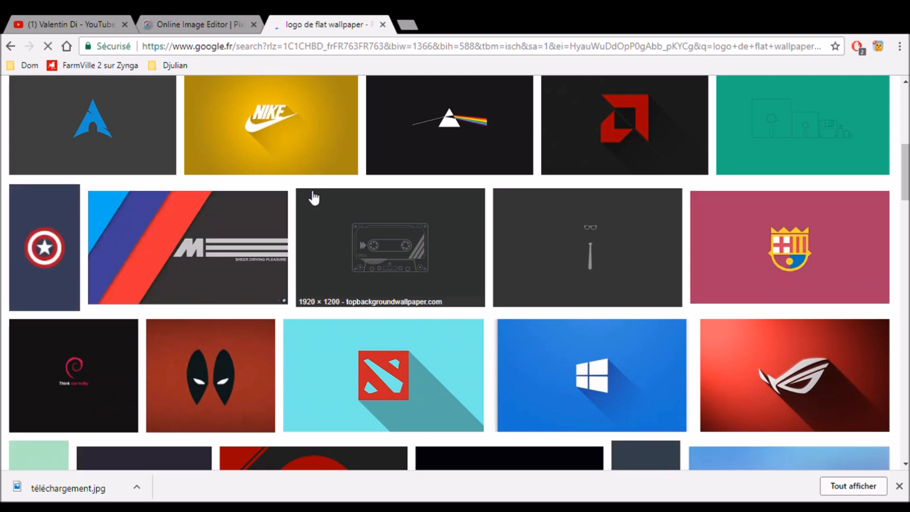
scroll(308, 198, "down", 4)
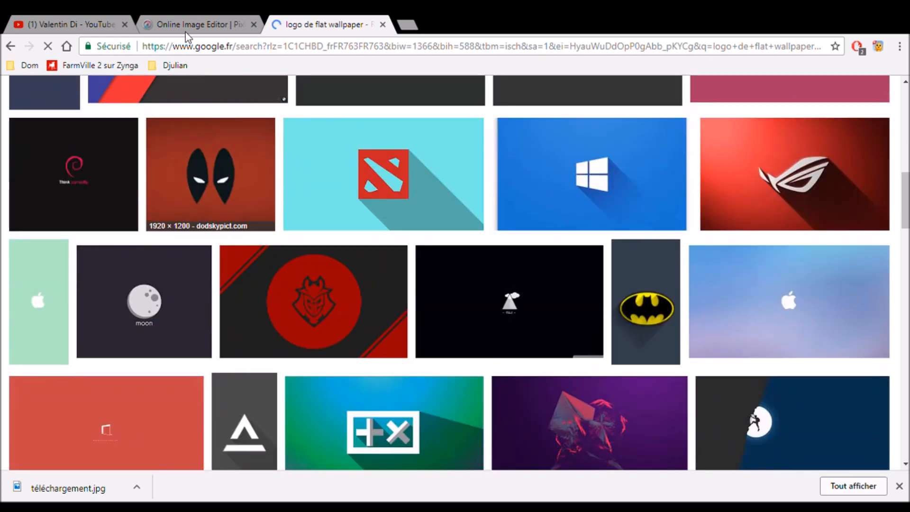
Check the creator's YouTube channel again and run a new Google search for "flat design".
left_click(73, 25)
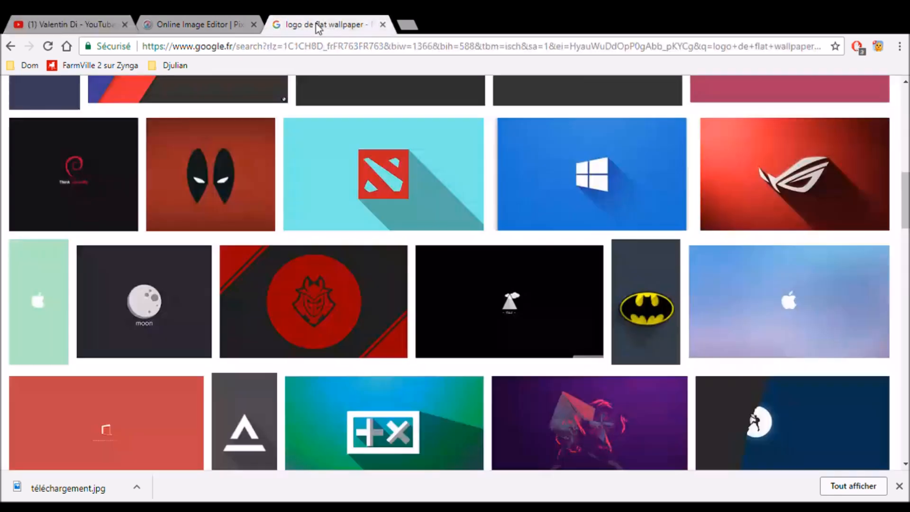
left_click(284, 24)
left_click(254, 52)
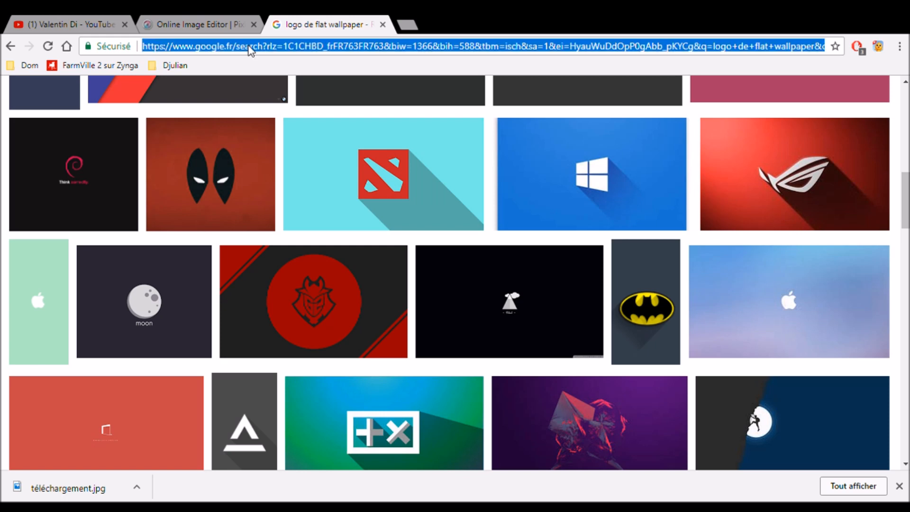
key("BackSpace")
type("fla")
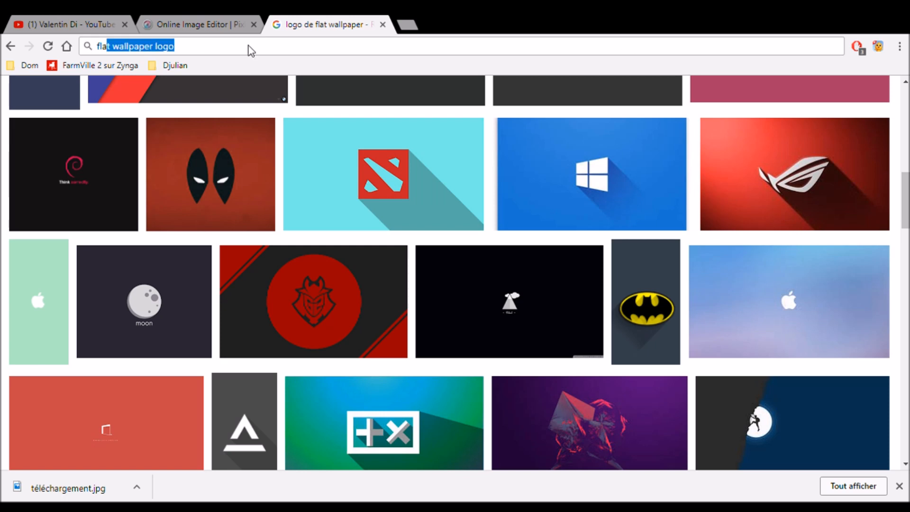
type("t ")
type("dis")
type("ign")
key("Return")
Check the creator's YouTube channel for the design style name and search Google for "flat design landscape".
left_click(77, 24)
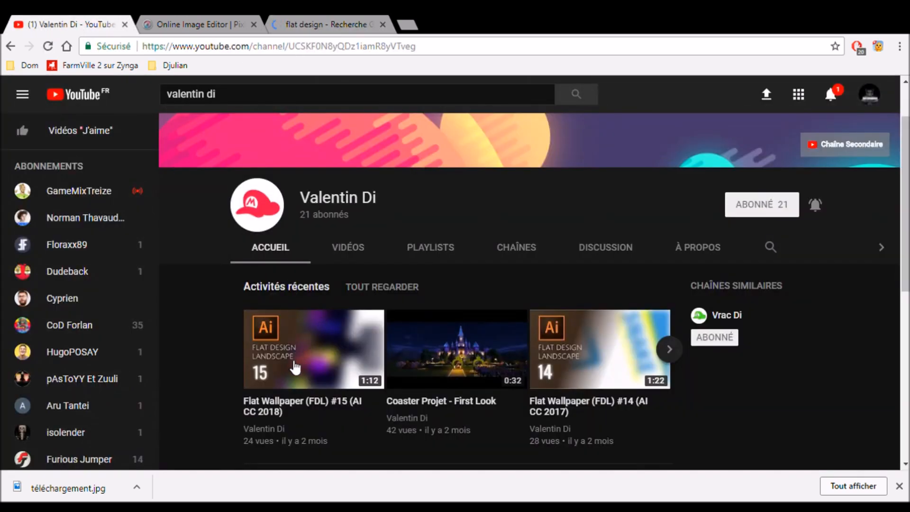
left_click(309, 16)
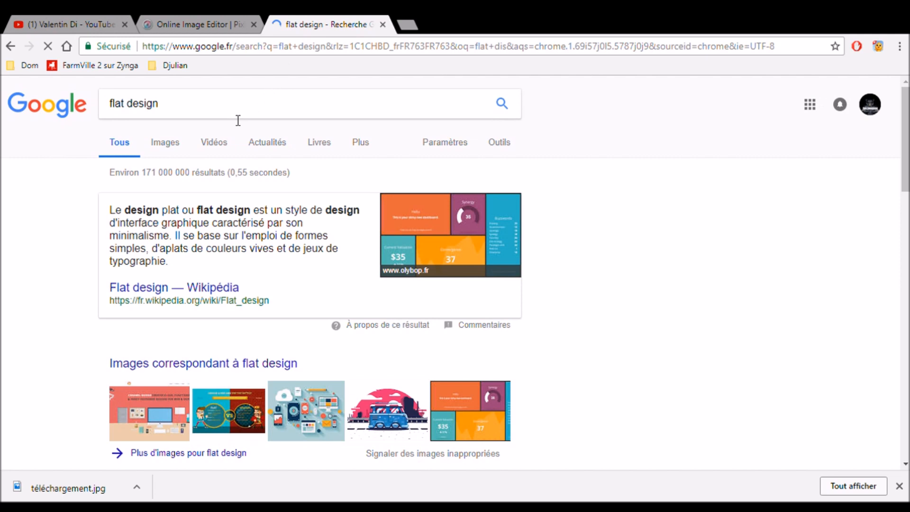
type("land")
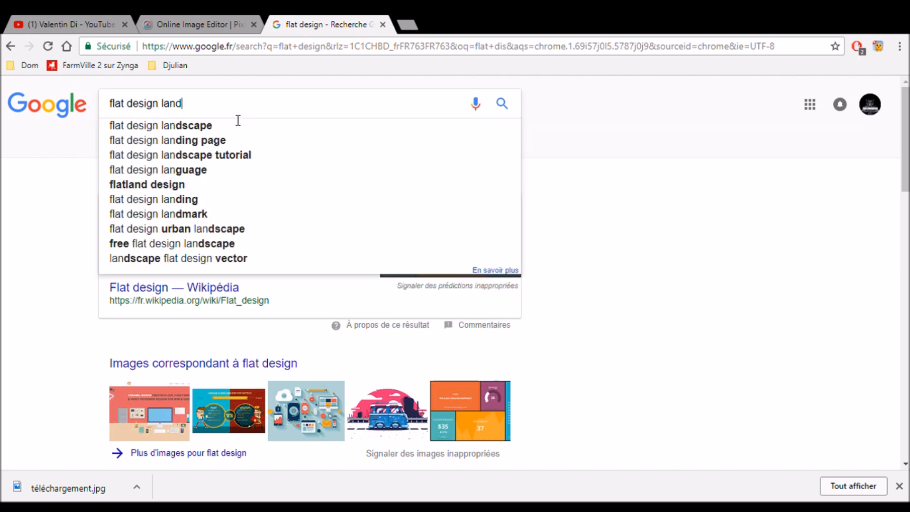
left_click(222, 128)
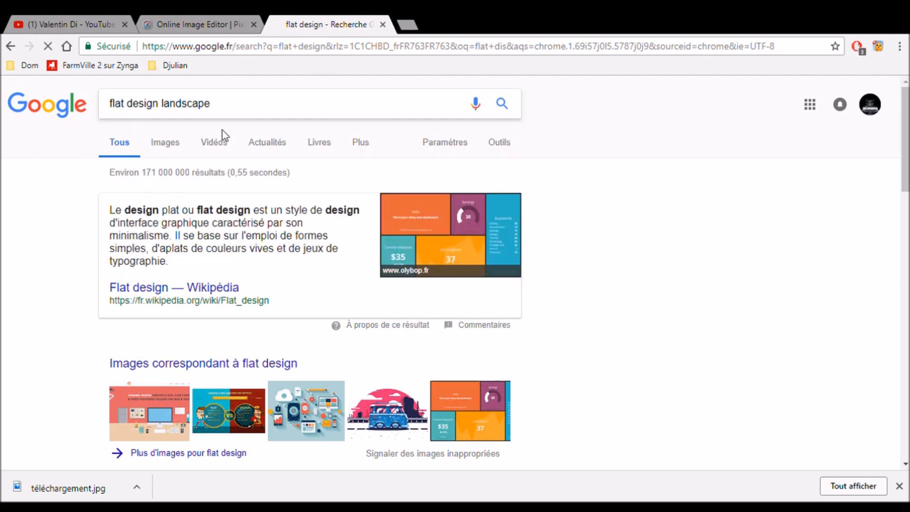
Change the search to "logo flat design landscape" and browse its image results.
left_click(109, 108)
type("logo")
key("Return")
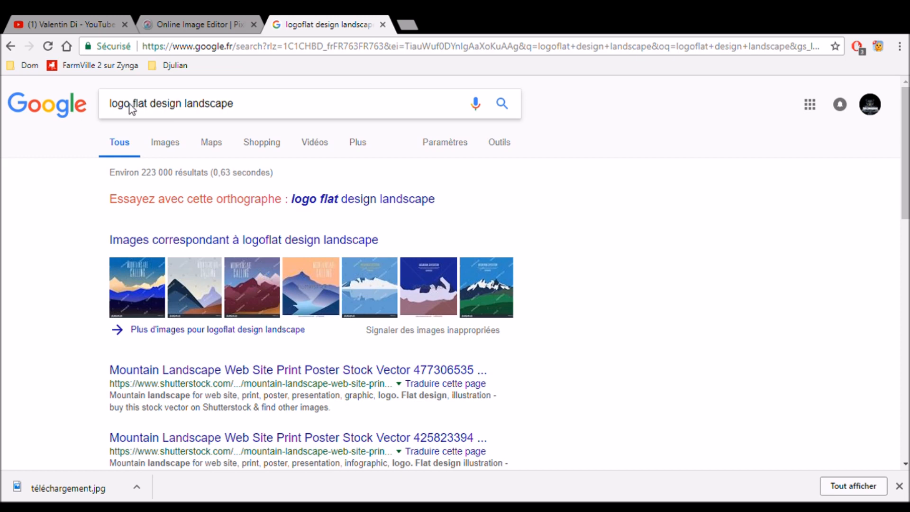
key("Return")
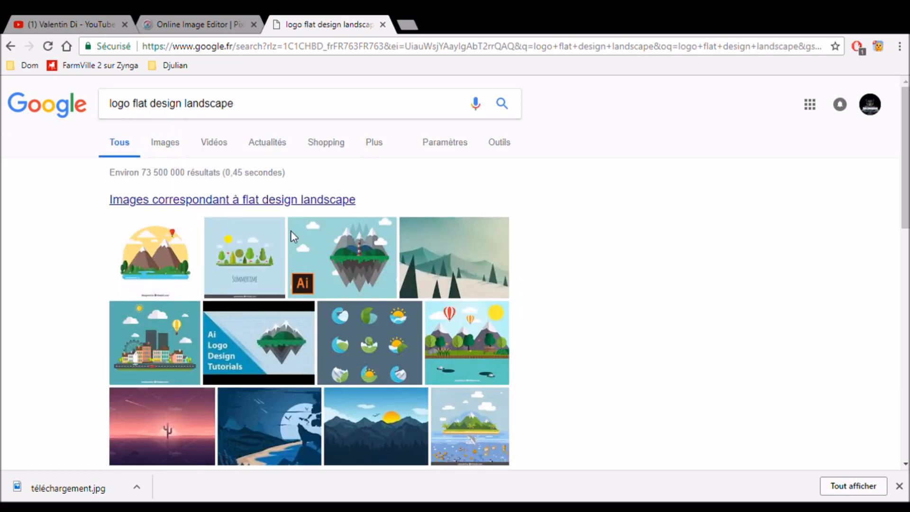
left_click(343, 256)
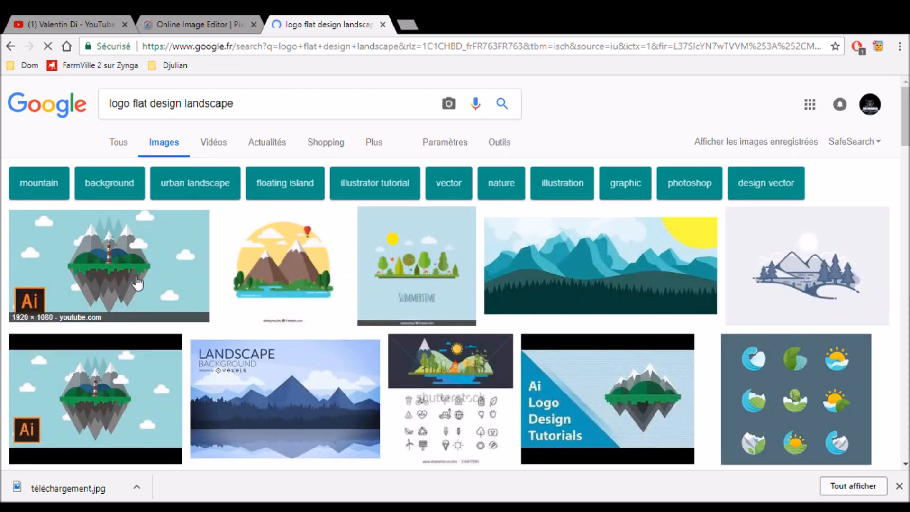
scroll(11, 308, "down", 3)
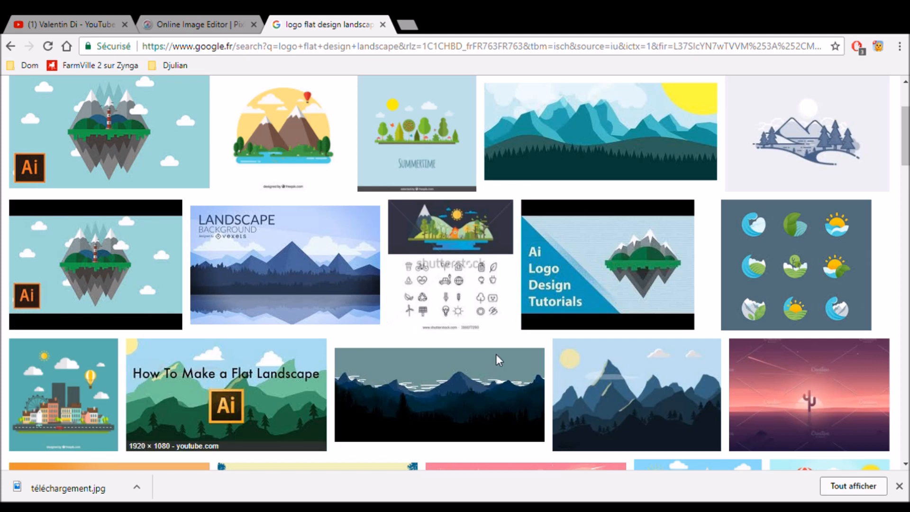
Go to the Pixlr Editor site and open the downloaded image téléchargement (1) from the computer.
left_click(363, 48)
key("BackSpace")
type("pi")
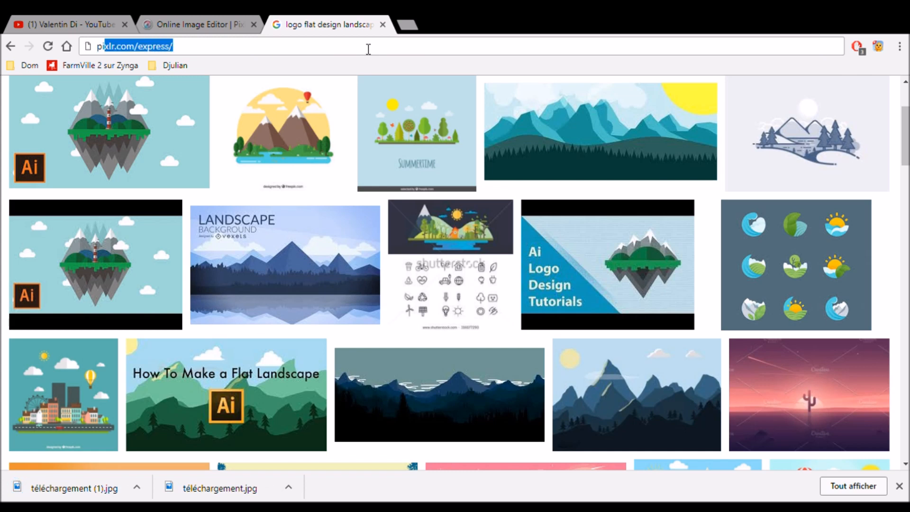
type("x")
key("Return")
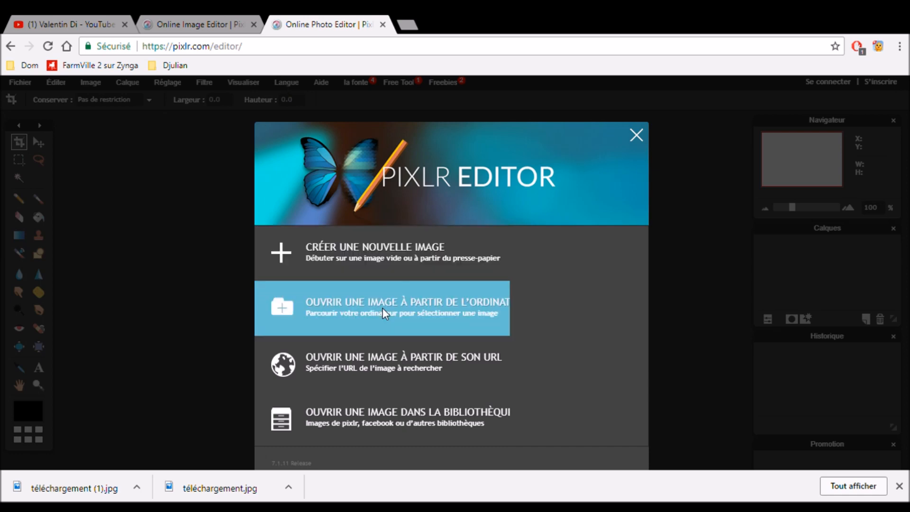
left_click(384, 310)
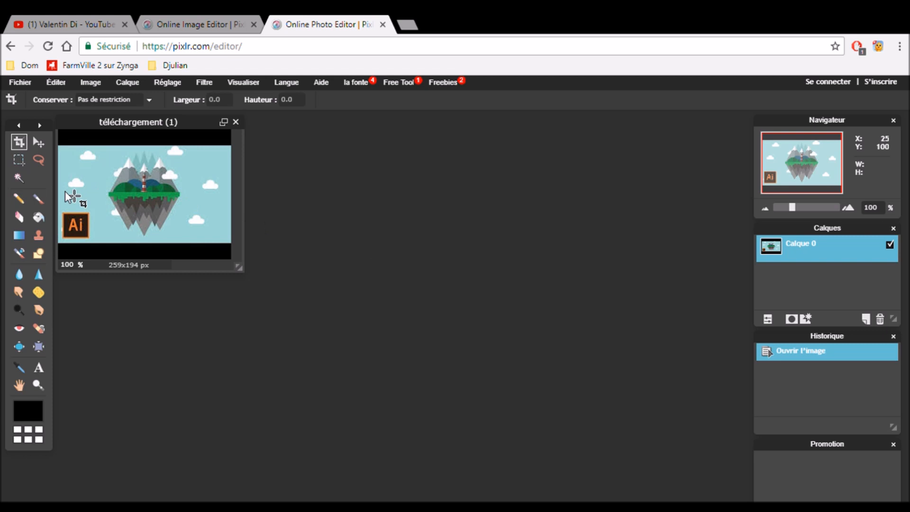
Enlarge the image window and remove the light blue sky using the Magic Wand.
left_click_drag(241, 265, 612, 498)
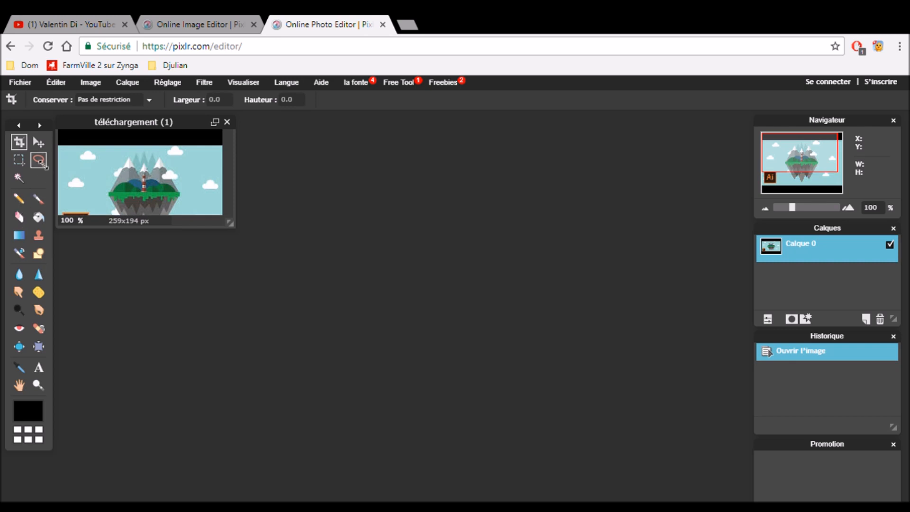
left_click_drag(230, 223, 442, 344)
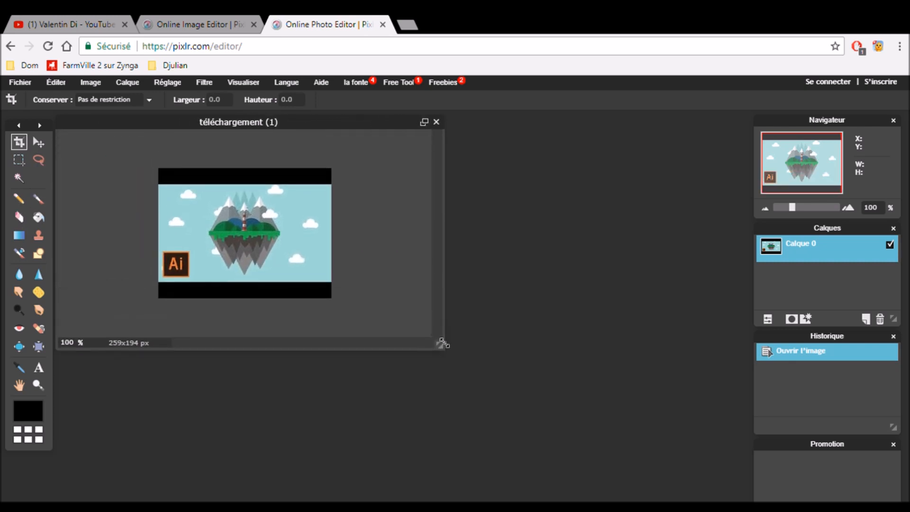
left_click(20, 179)
left_click(187, 243)
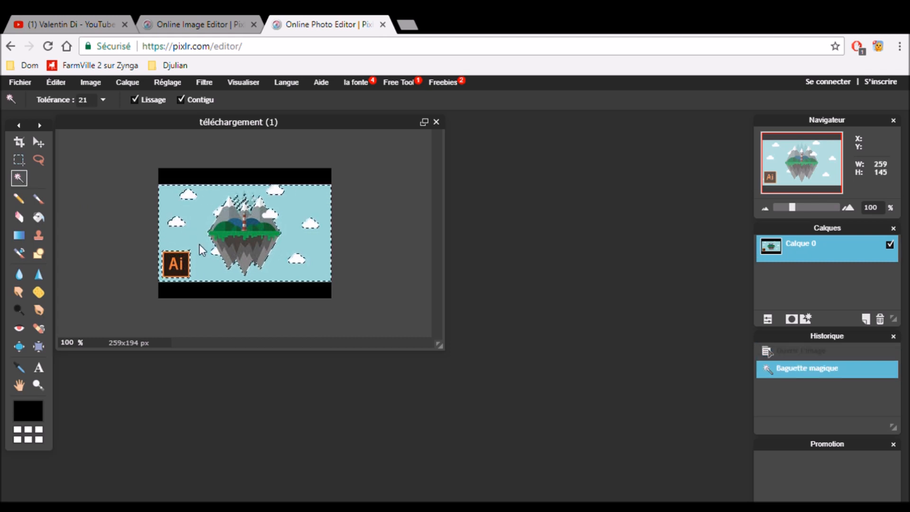
key("Delete")
Delete the brown and grey rock sections beneath the floating island using the Magic Wand.
left_click(223, 234)
key("Delete")
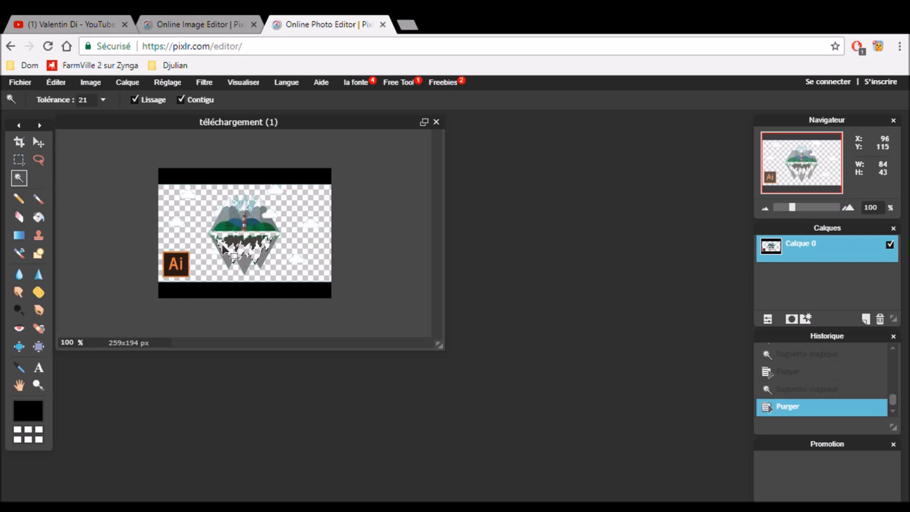
left_click(240, 238)
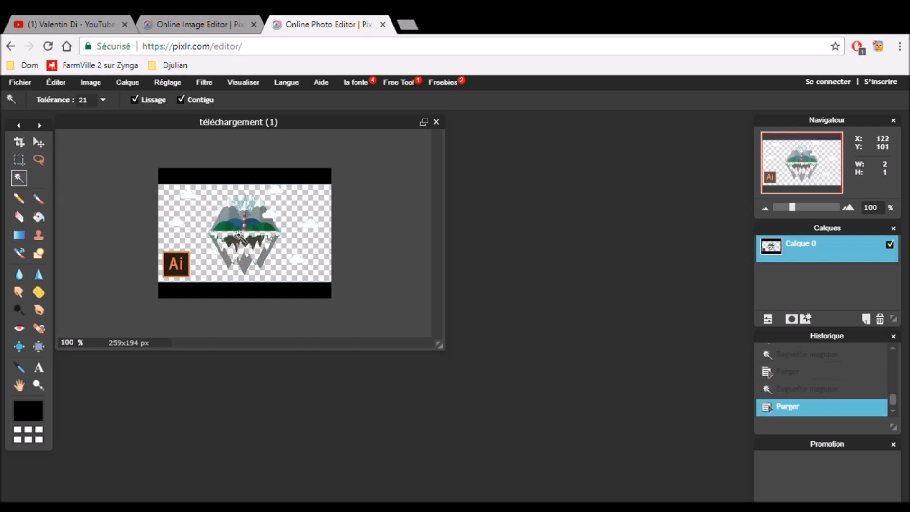
left_click(236, 244)
key("Delete")
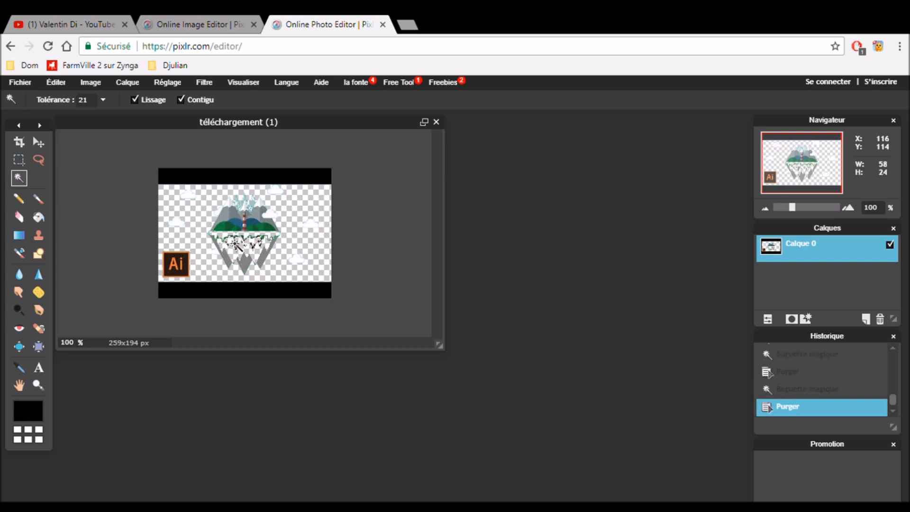
left_click(224, 259)
key("Delete")
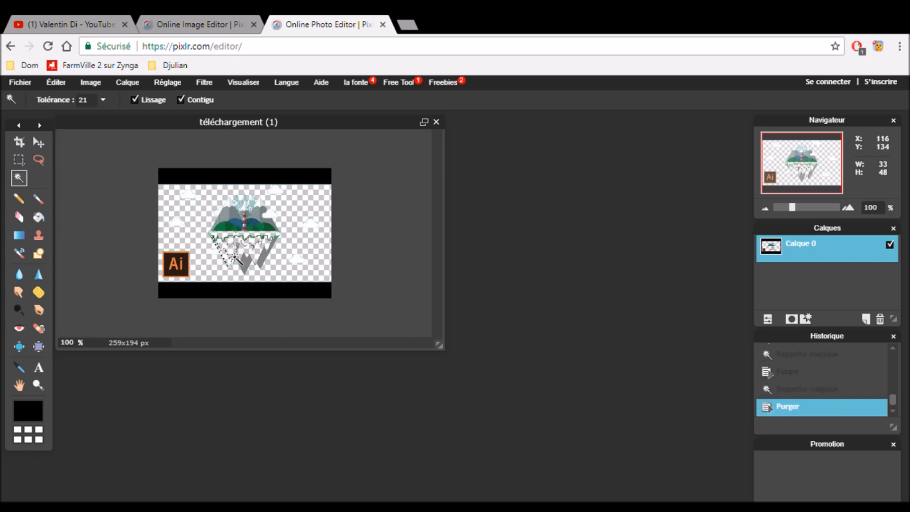
left_click(249, 266)
key("Delete")
left_click(260, 256)
key("Delete")
left_click(245, 260)
key("Delete")
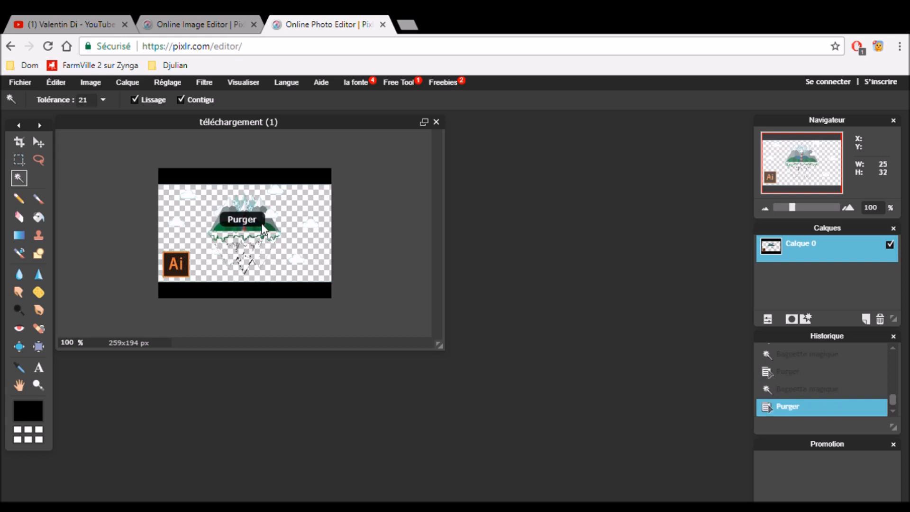
key("Delete")
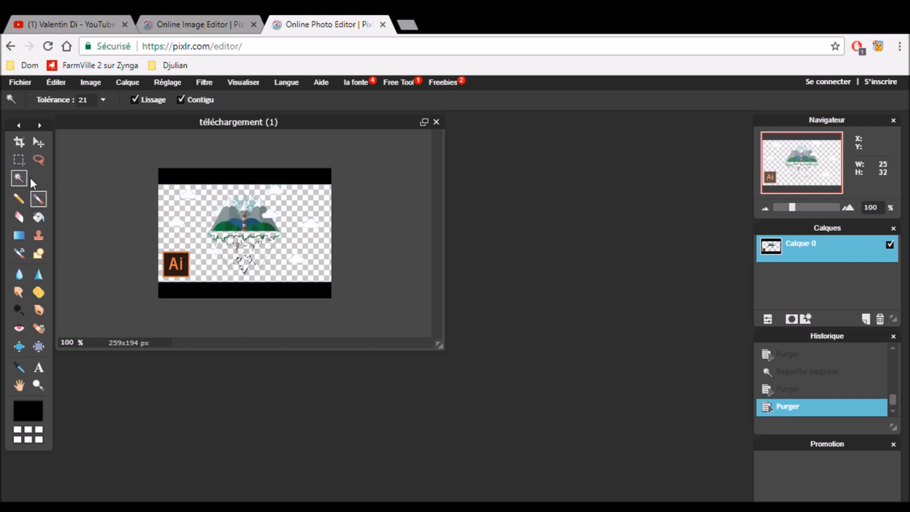
left_click(23, 160)
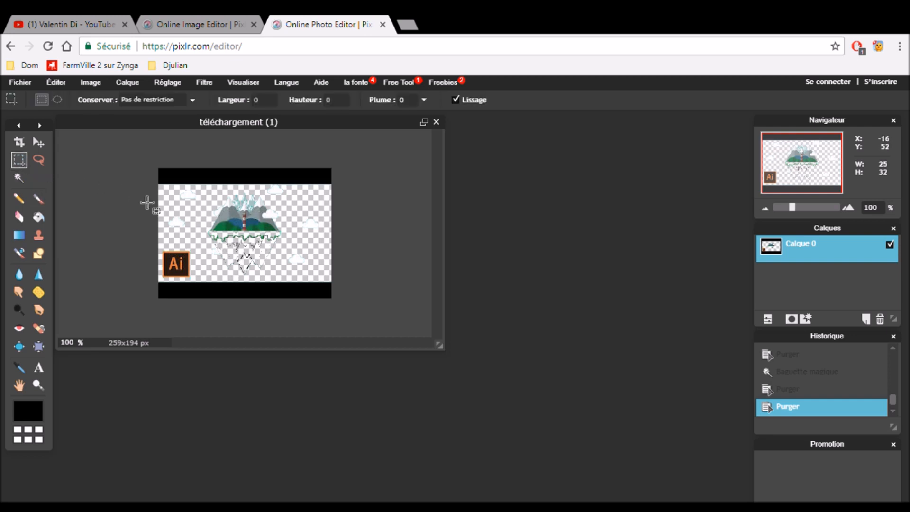
left_click_drag(162, 187, 297, 250)
key("ctrl+d")
key("Delete")
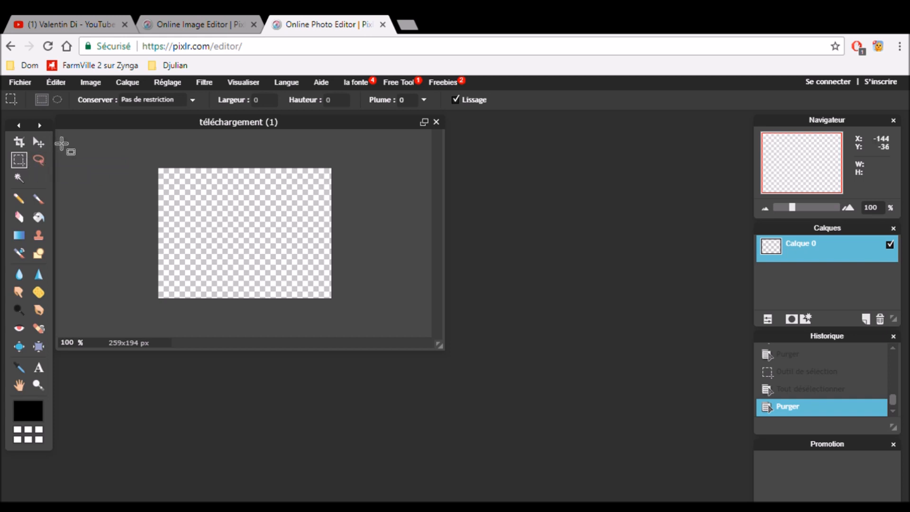
key("ctrl+z")
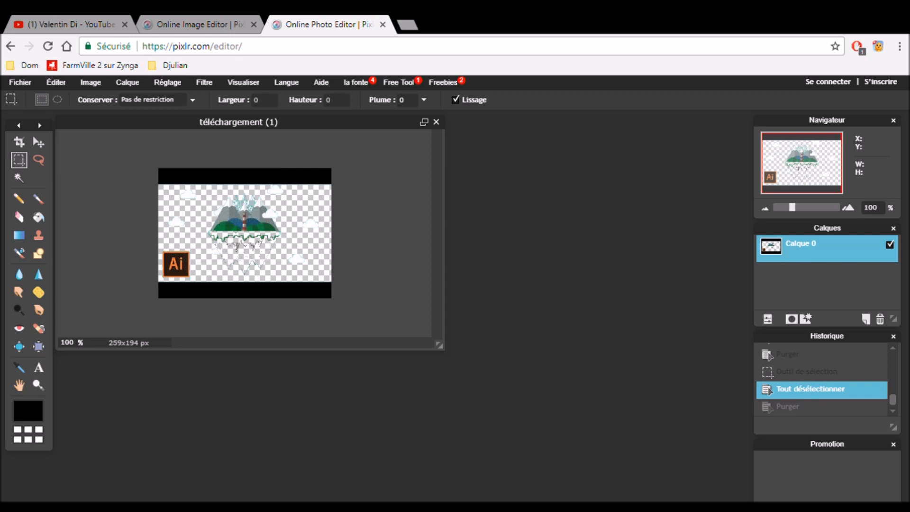
Delete the floating island and the surrounding clouds using rectangular selections, including the lower-right area of the image.
left_click_drag(294, 268, 203, 182)
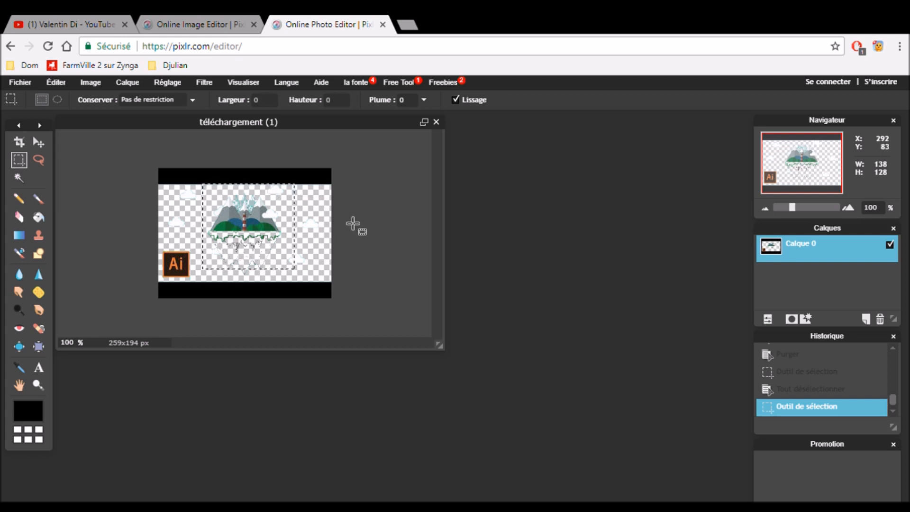
key("Delete")
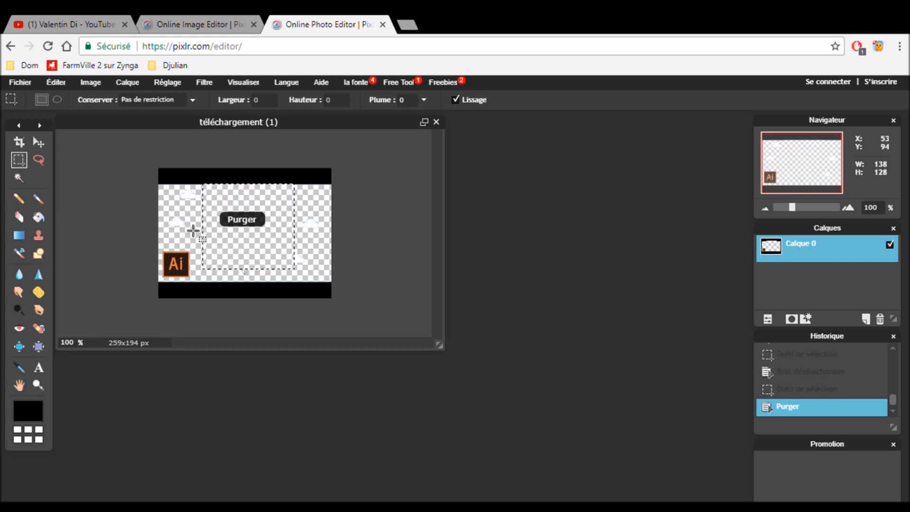
left_click_drag(165, 238, 330, 177)
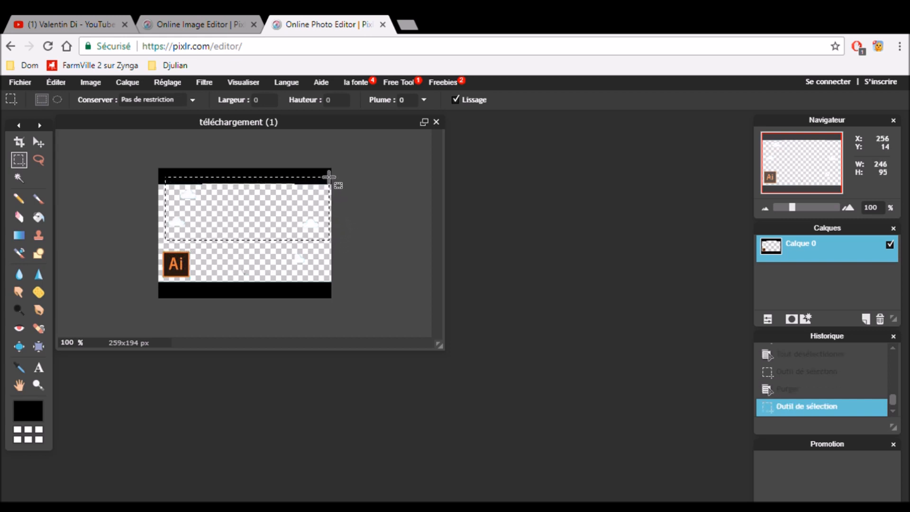
key("Delete")
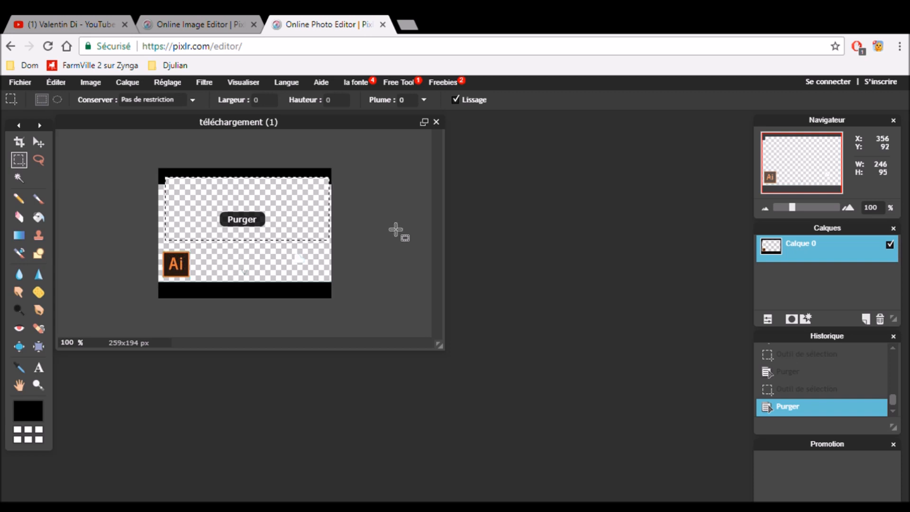
left_click(425, 261)
left_click_drag(271, 233, 332, 288)
key("Delete")
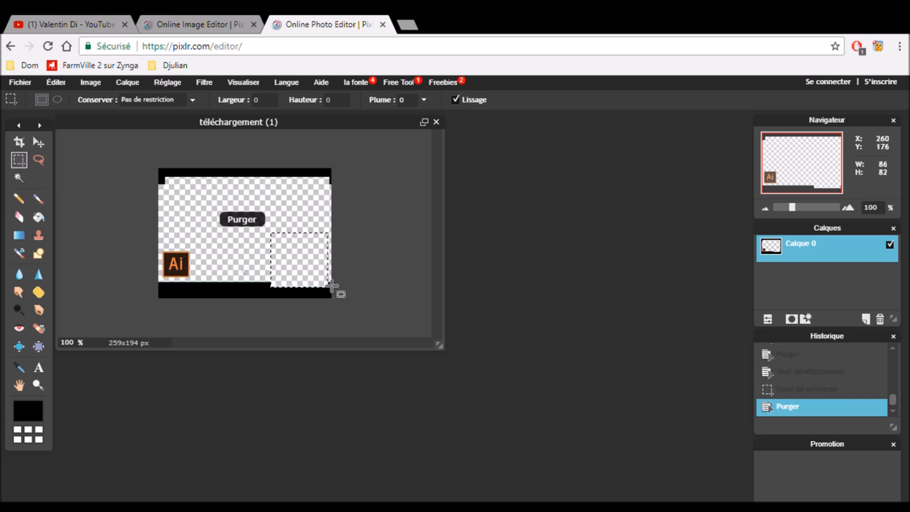
Clear the black band along the image's upper edge, including its left end, using rectangular selections.
left_click_drag(162, 200, 351, 154)
key("Delete")
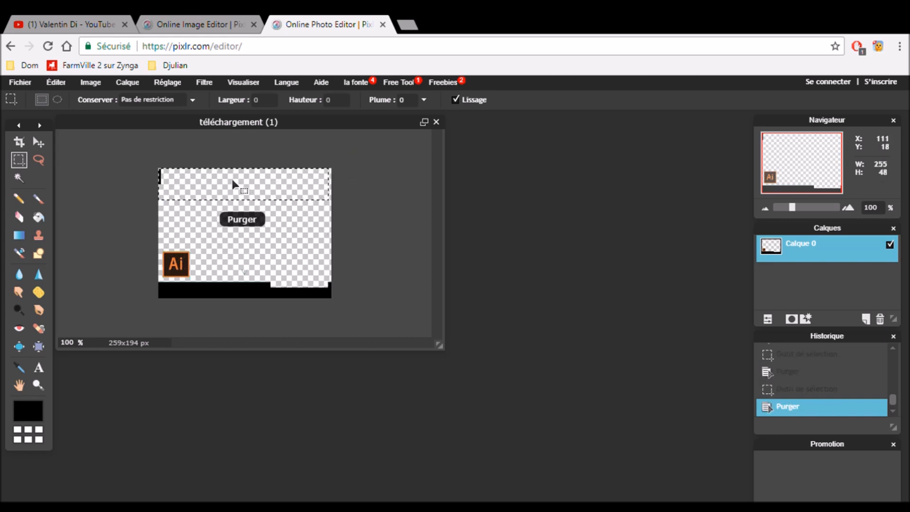
key("Delete")
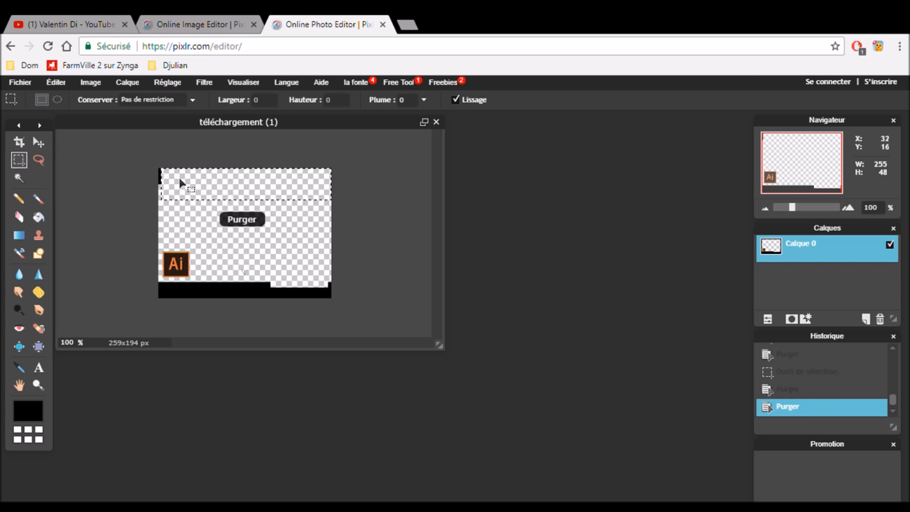
left_click_drag(159, 210, 181, 158)
key("Delete")
Clear the black band along the image's lower edge using a rectangular selection about 257 × 29 px.
left_click(160, 279)
left_click_drag(160, 279, 390, 332)
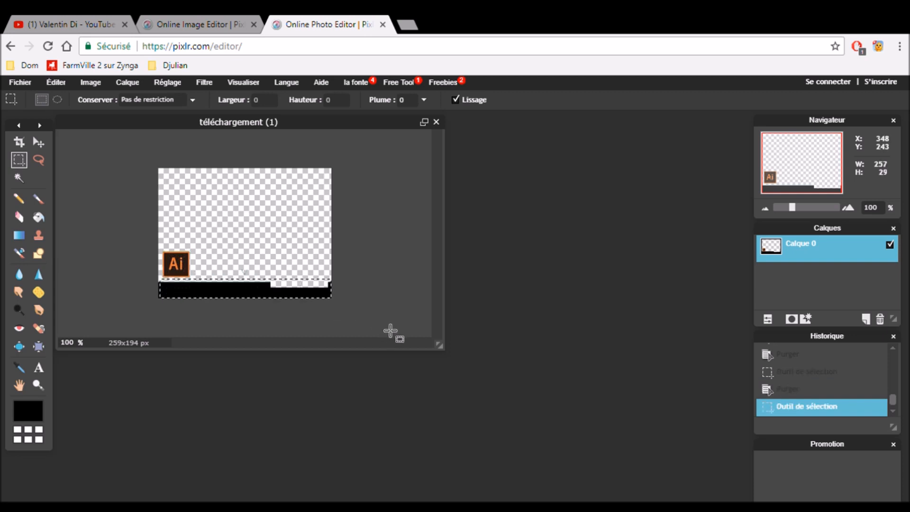
key("Delete")
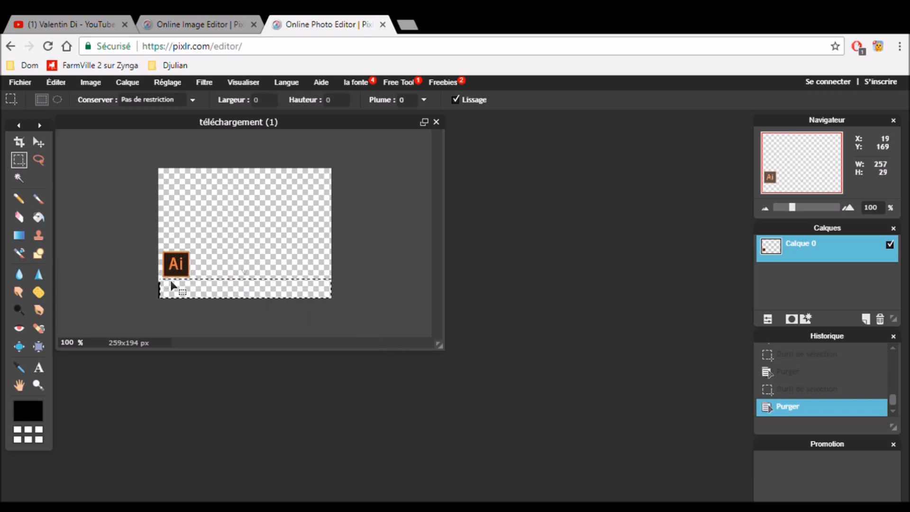
left_click_drag(162, 285, 164, 289)
left_click(321, 324)
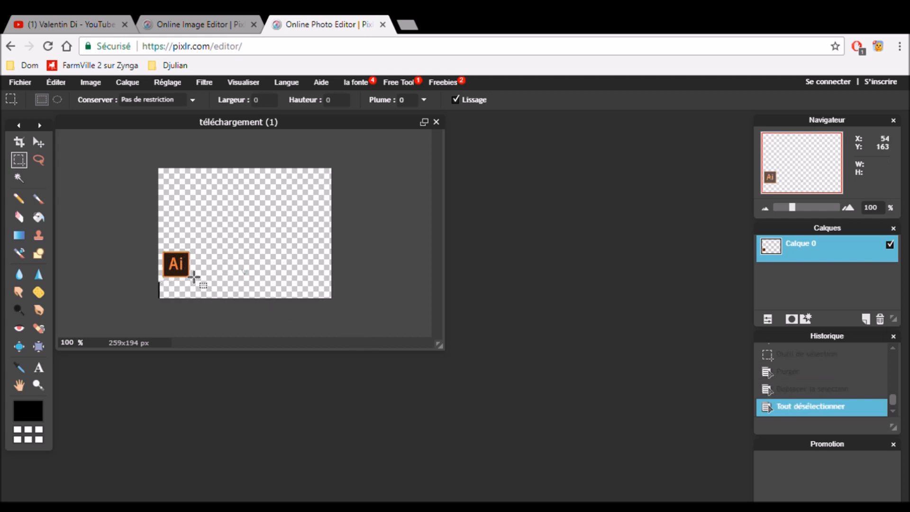
left_click_drag(158, 283, 147, 305)
left_click(148, 305)
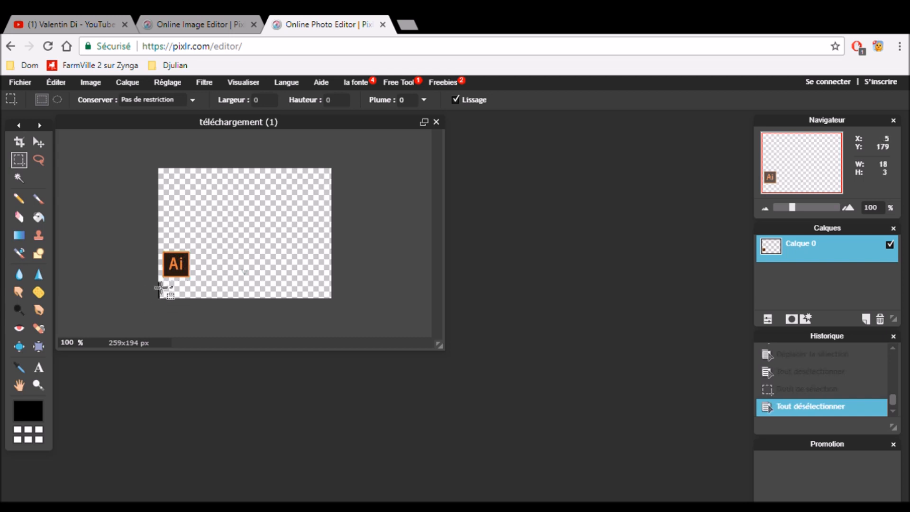
left_click_drag(151, 291, 217, 313)
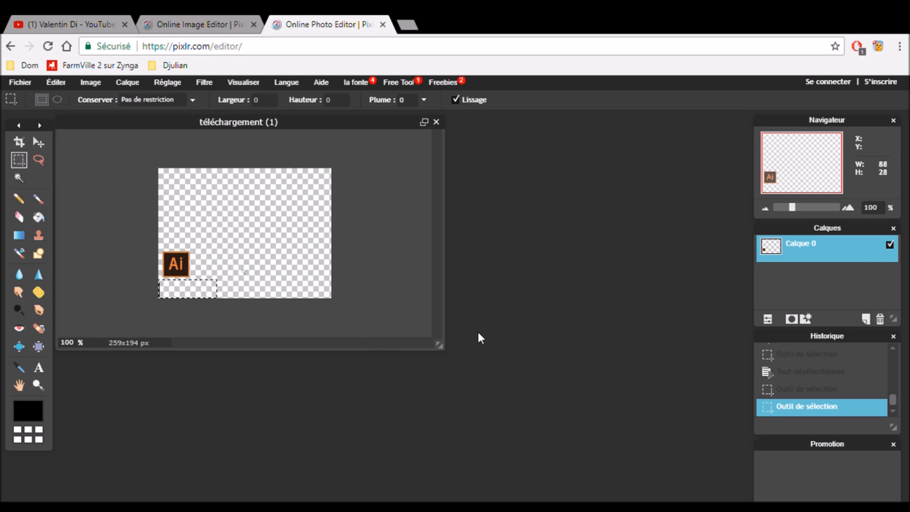
key("Delete")
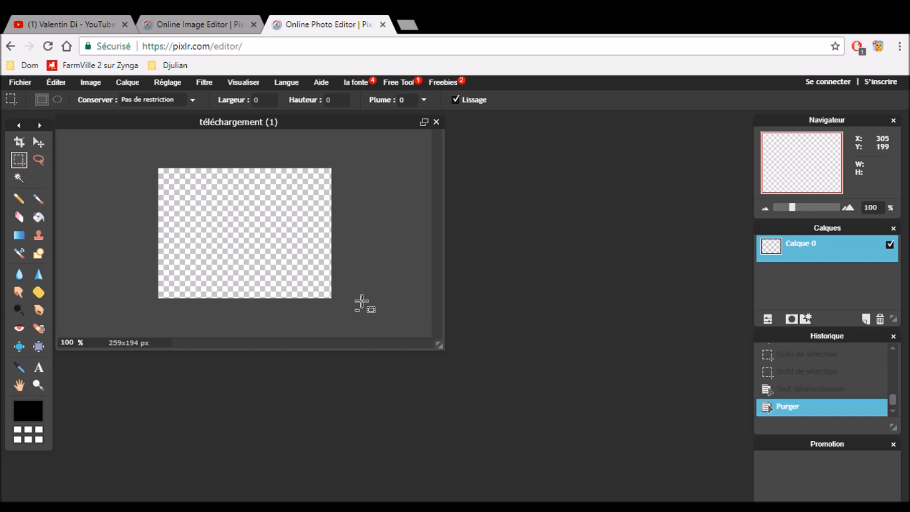
key("ctrl+z")
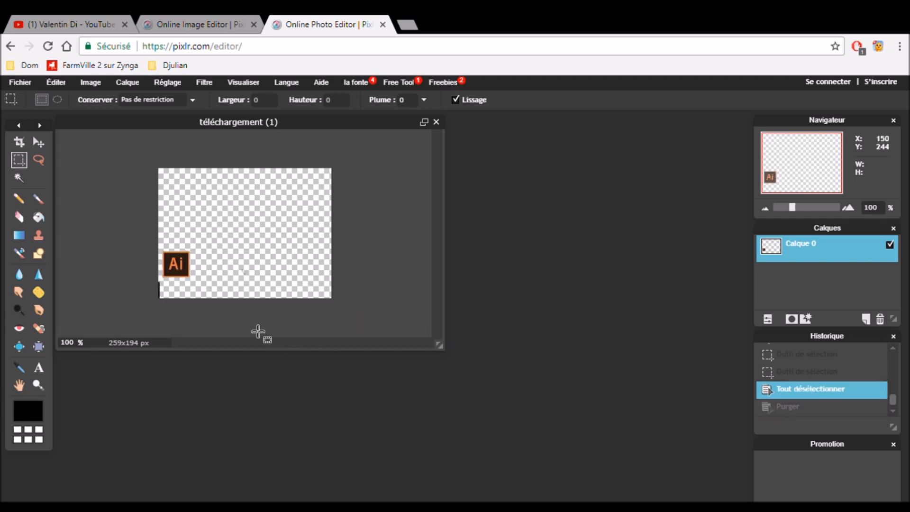
Delete the black mark left in the image's lower-left corner using a rectangular selection about 27 × 29 px.
left_click_drag(152, 281, 176, 302)
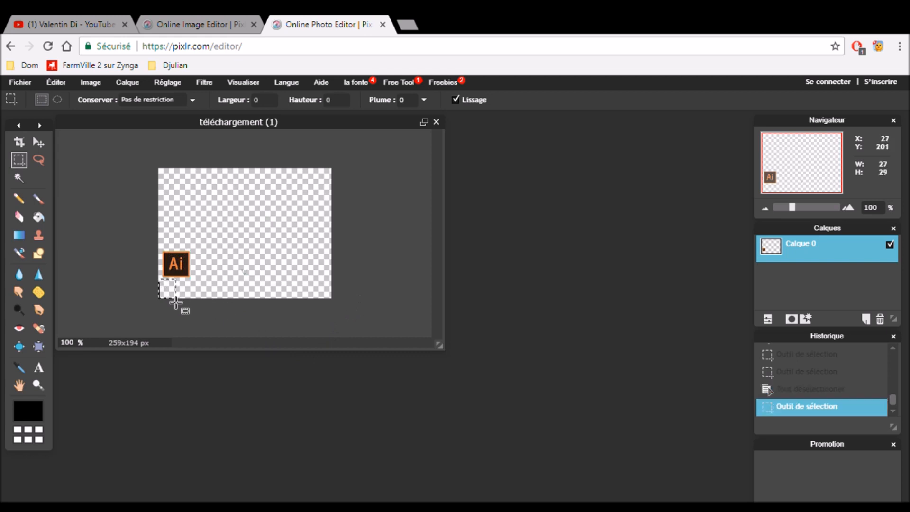
key("Delete")
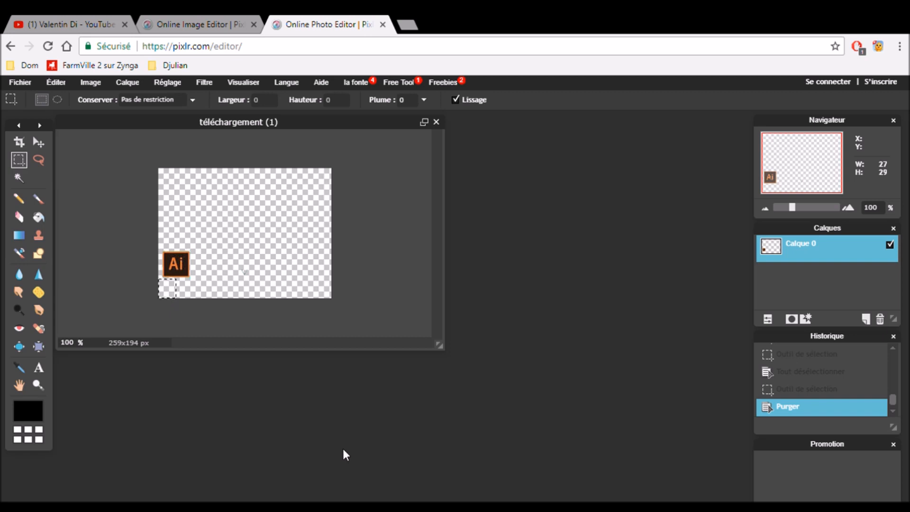
Save the image to the computer as "téléchargement (1)" in the transparent, full-quality PNG format.
left_click(20, 82)
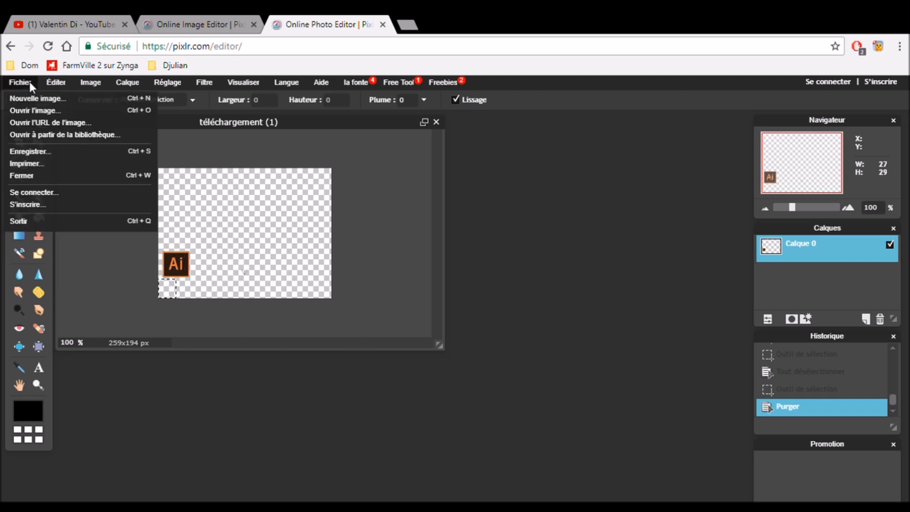
left_click(46, 151)
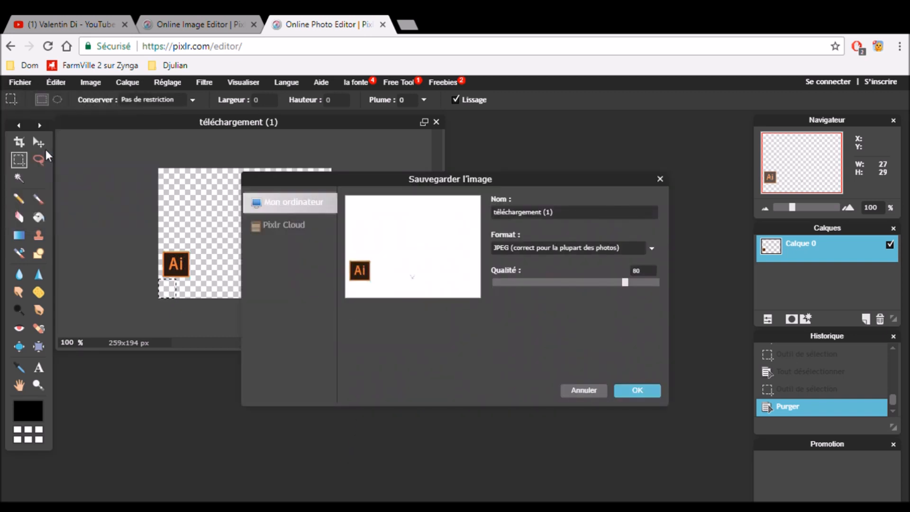
left_click(561, 247)
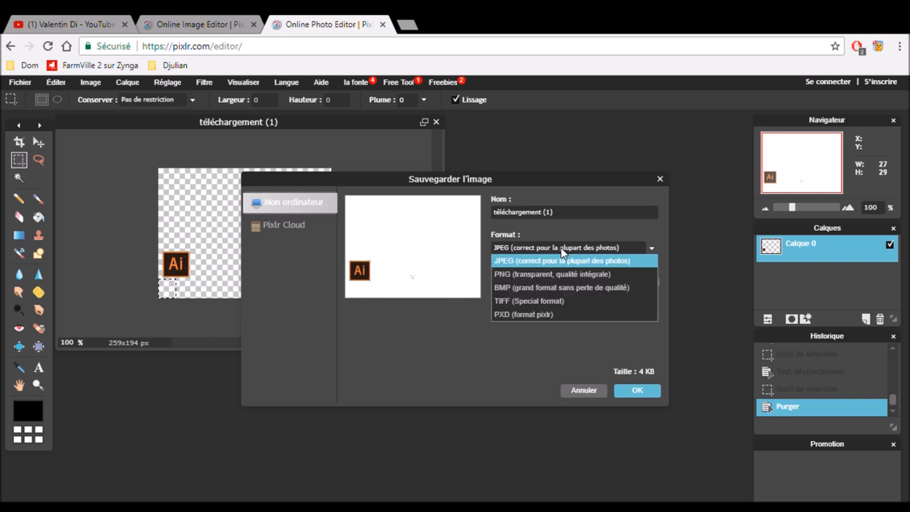
left_click(545, 274)
left_click(641, 392)
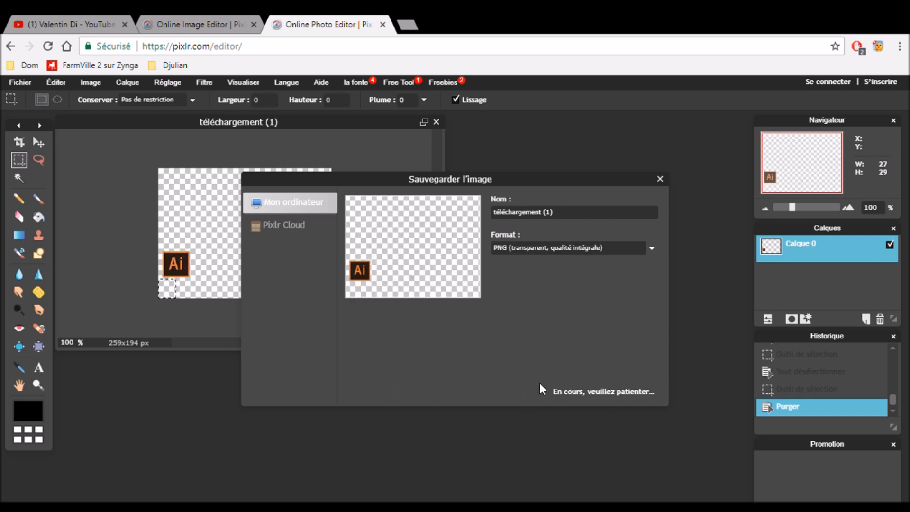
Close the Pixlr Editor page and return to the banner in Pixlr Express.
left_click(221, 23)
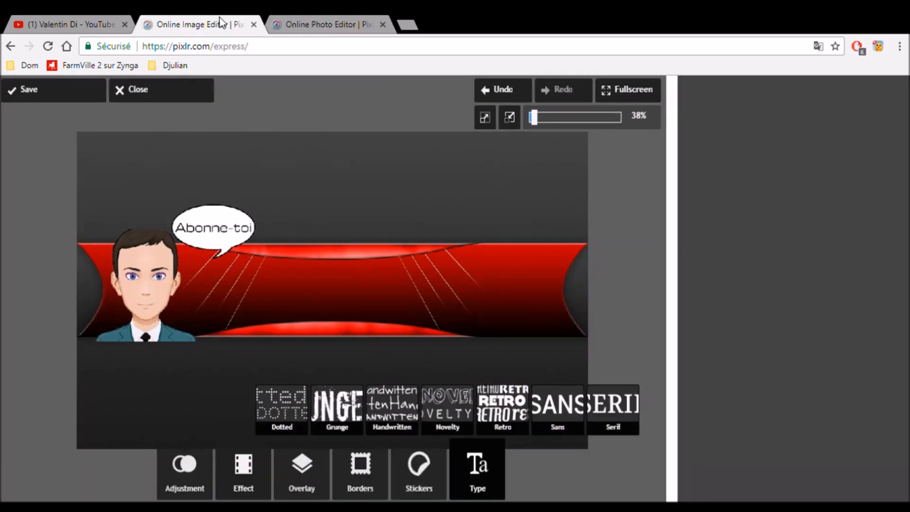
left_click(373, 26)
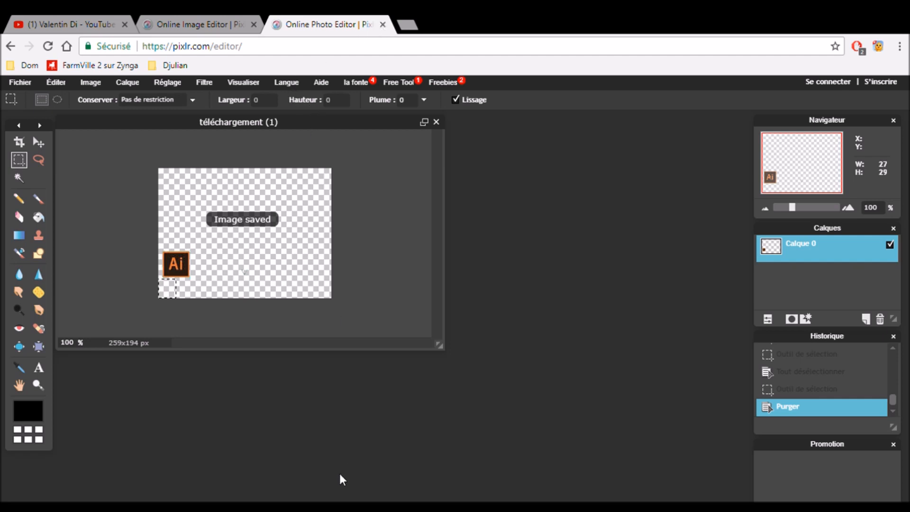
key("ctrl+w")
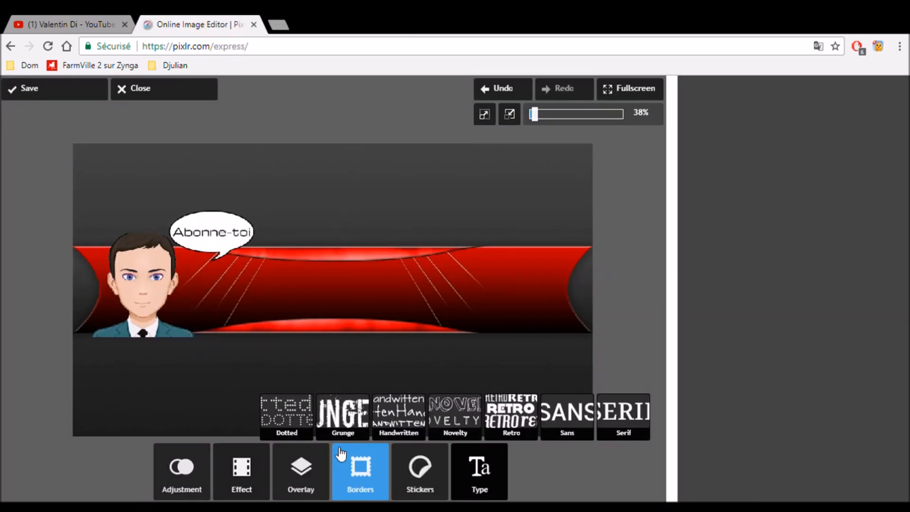
Add the saved Ai logo image to the banner, enlarge it, place the logo beside the avatar under the speech bubble, and apply it.
left_click(188, 477)
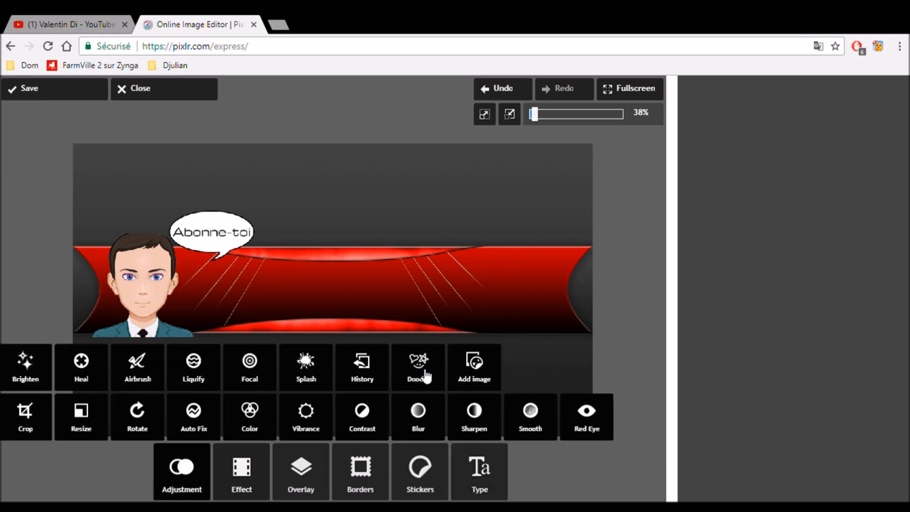
left_click(473, 366)
left_click(260, 468)
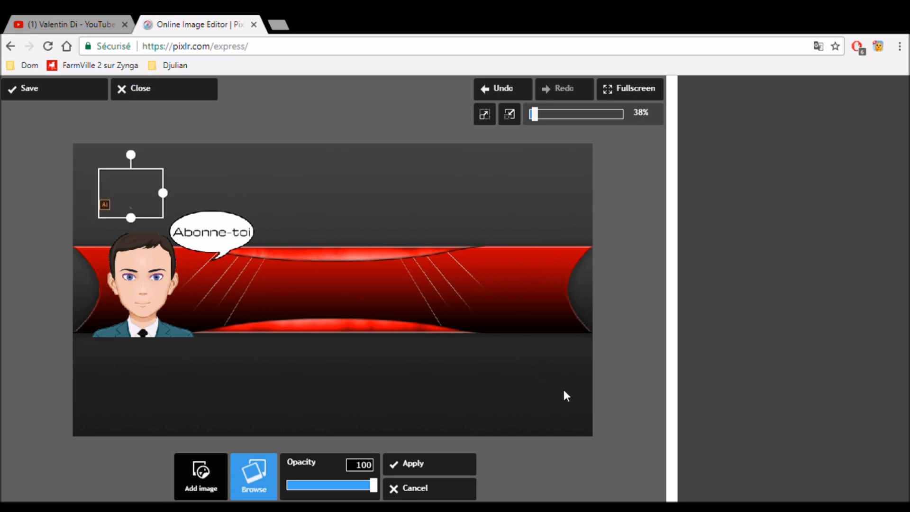
left_click_drag(163, 193, 263, 192)
left_click_drag(129, 250, 313, 303)
left_click(420, 464)
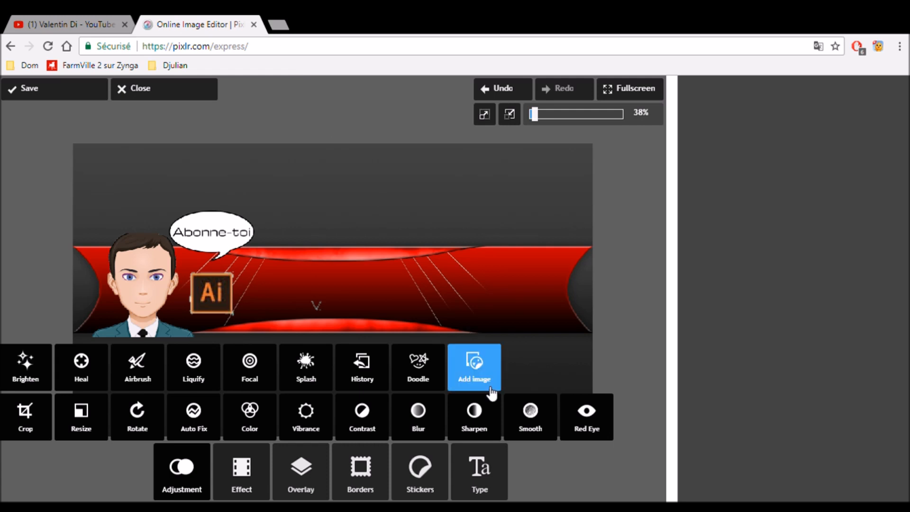
Search the web for "cool text" in a new browser page and open the Cool Text site.
left_click(280, 25)
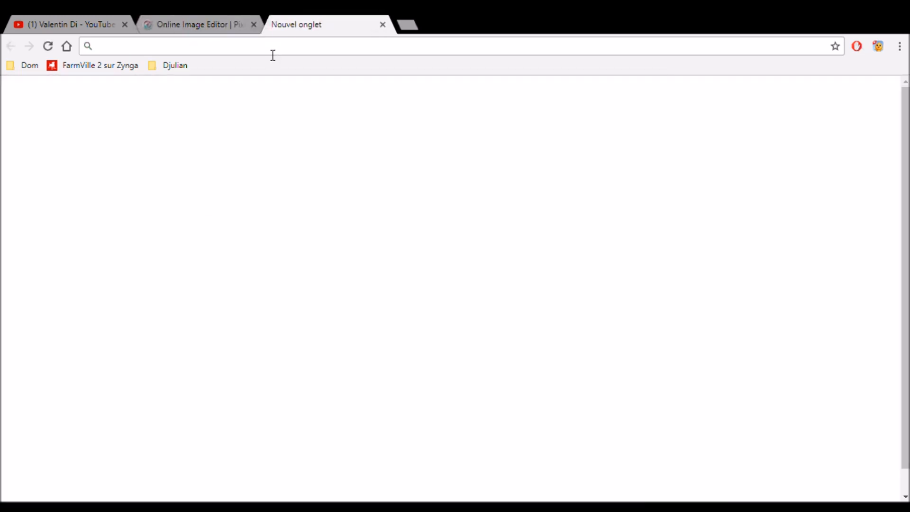
type("coll")
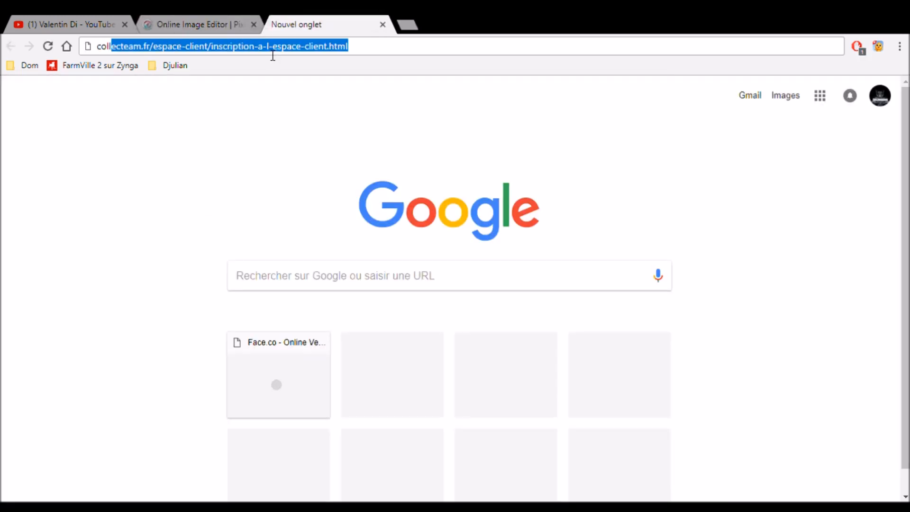
key("BackSpace")
key("BackSpace")
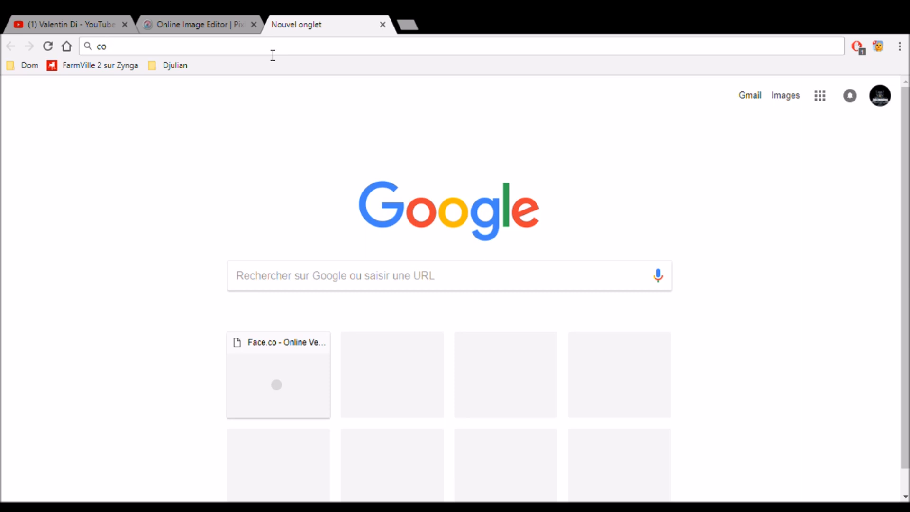
type("ol text")
key("Return")
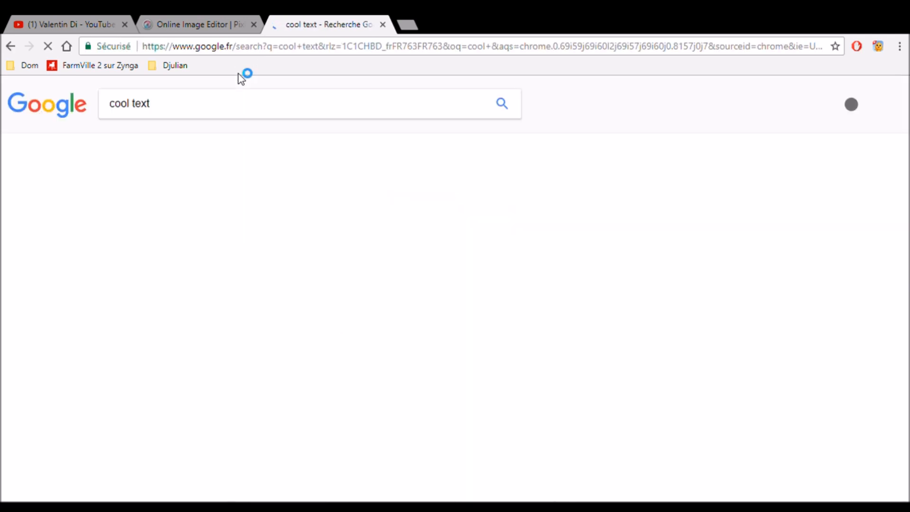
left_click(131, 203)
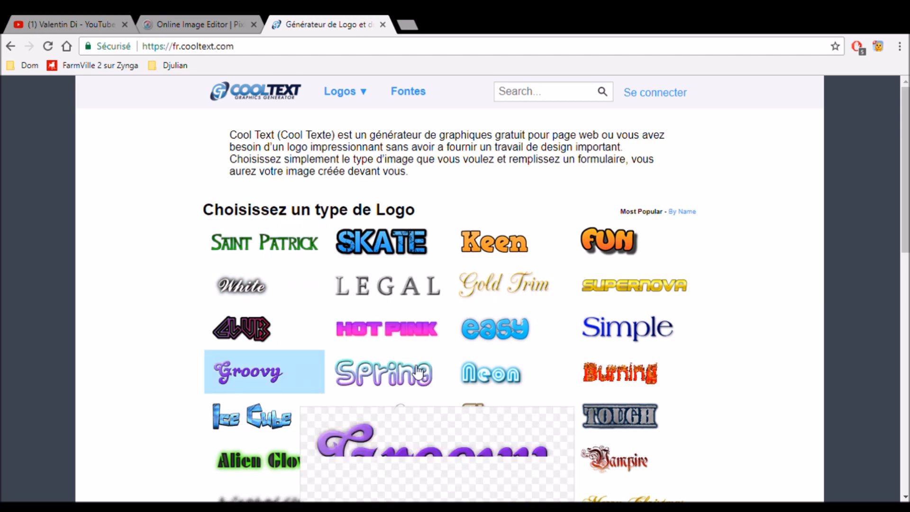
Make a "Tuto" logo in the Easy style with a text size of 60 and save its preview image.
scroll(475, 341, "down", 3)
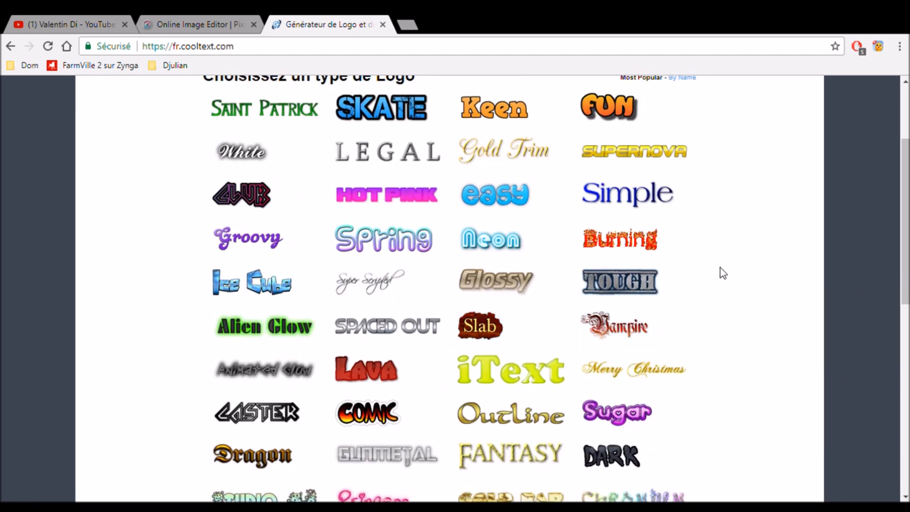
left_click(495, 206)
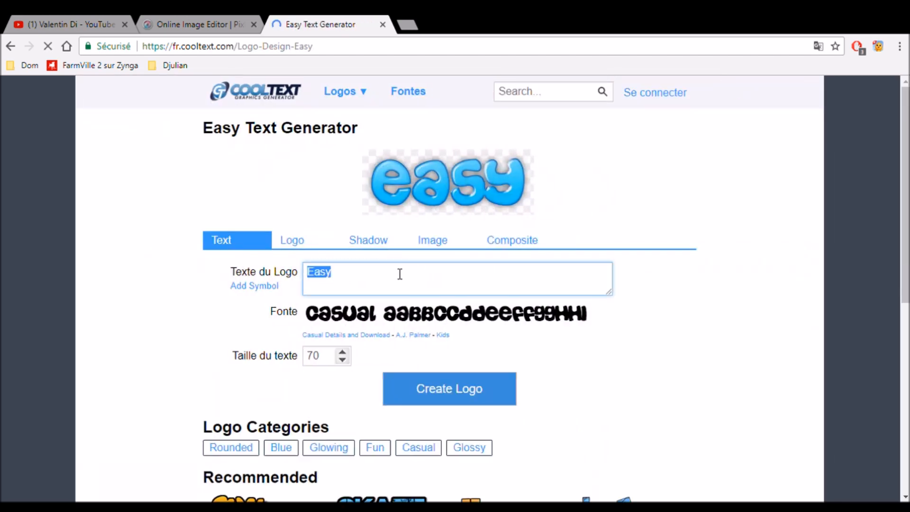
key("BackSpace")
type("Tuto")
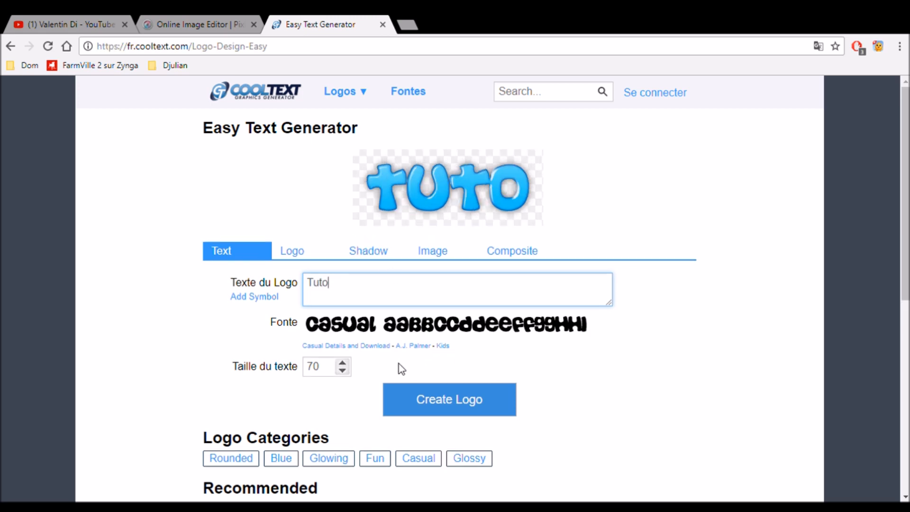
left_click(344, 371)
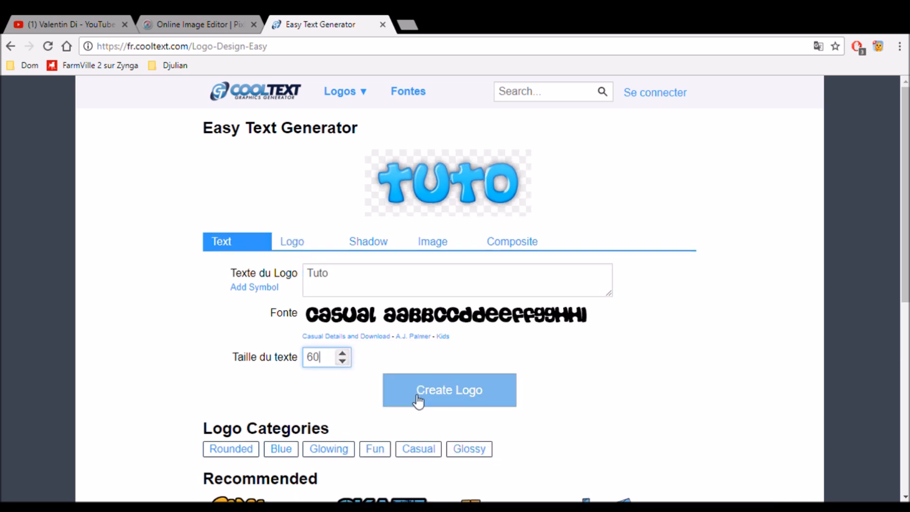
left_click(454, 189)
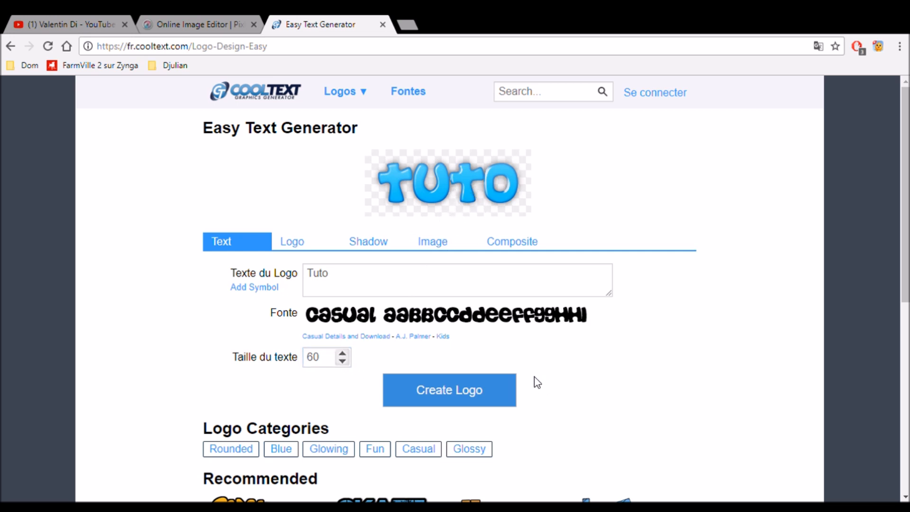
Return to Pixlr Express, add the Tuto logo image to the banner, and place it enlarged in the middle of the red band.
left_click(199, 24)
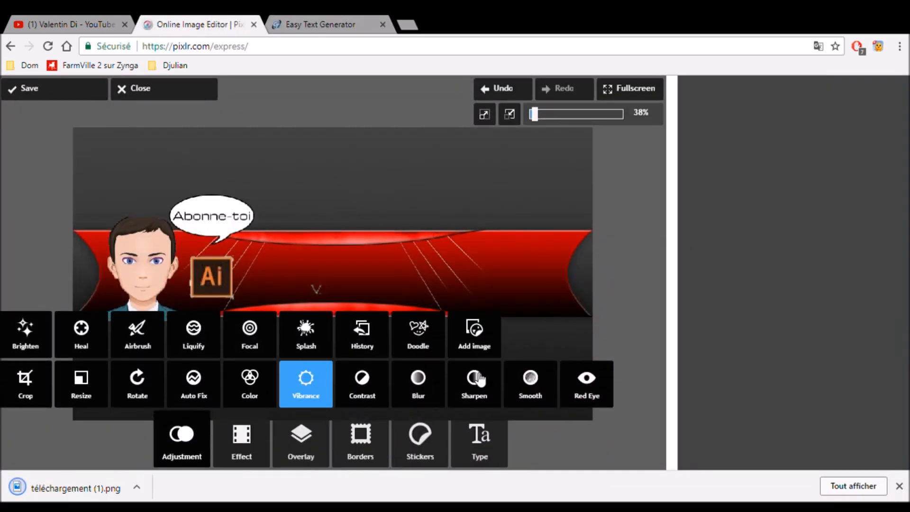
left_click(482, 338)
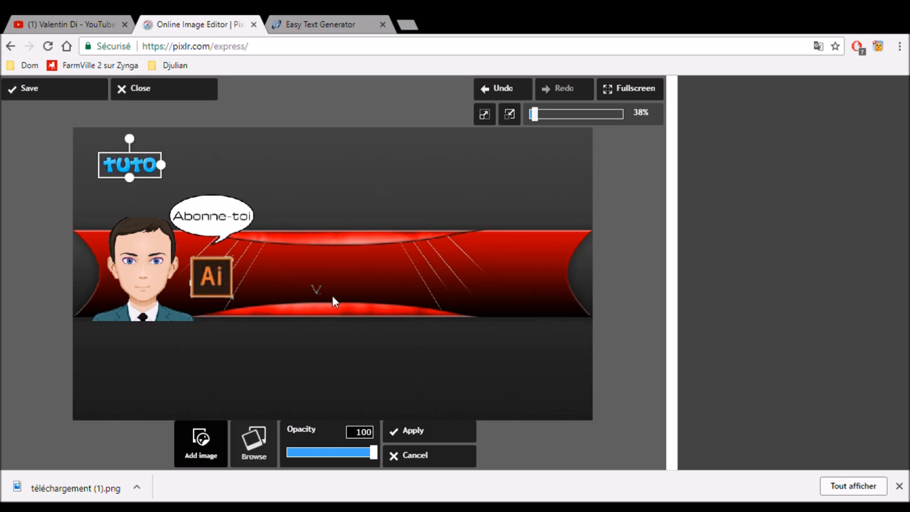
left_click_drag(136, 168, 411, 286)
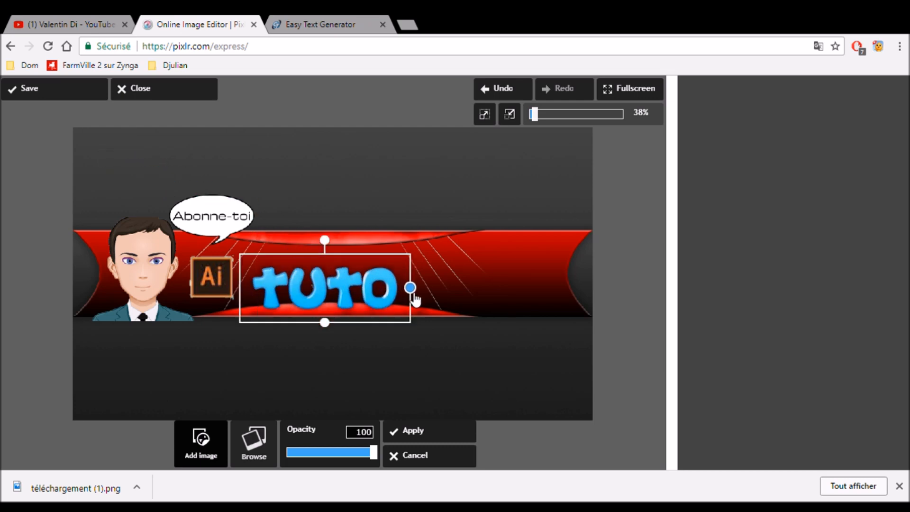
left_click_drag(335, 283, 333, 276)
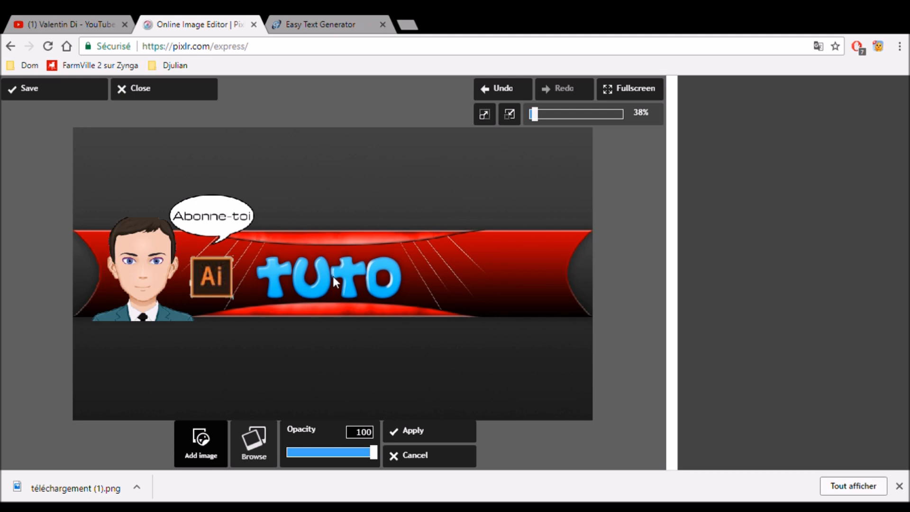
left_click(333, 276)
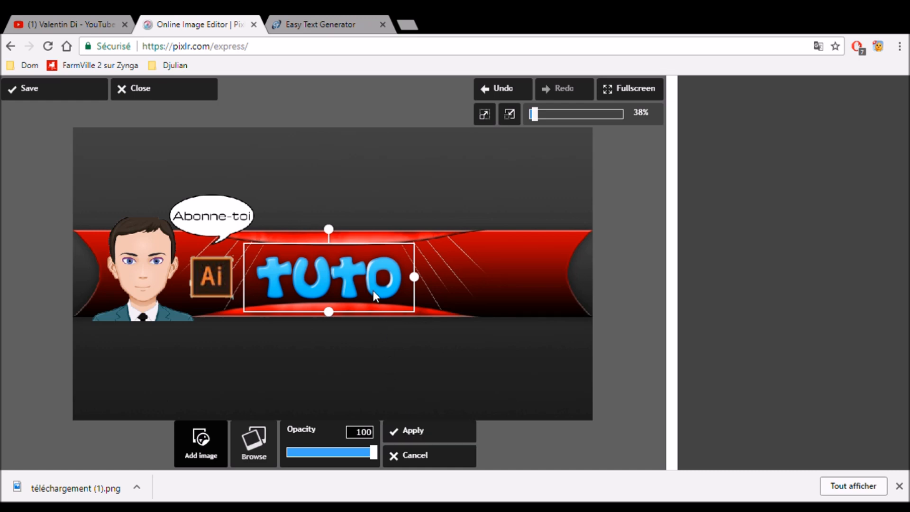
Shrink the Tuto logo, tilt it slightly clockwise, place it next to the Ai logo, and apply it to the banner.
left_click_drag(420, 284, 312, 290)
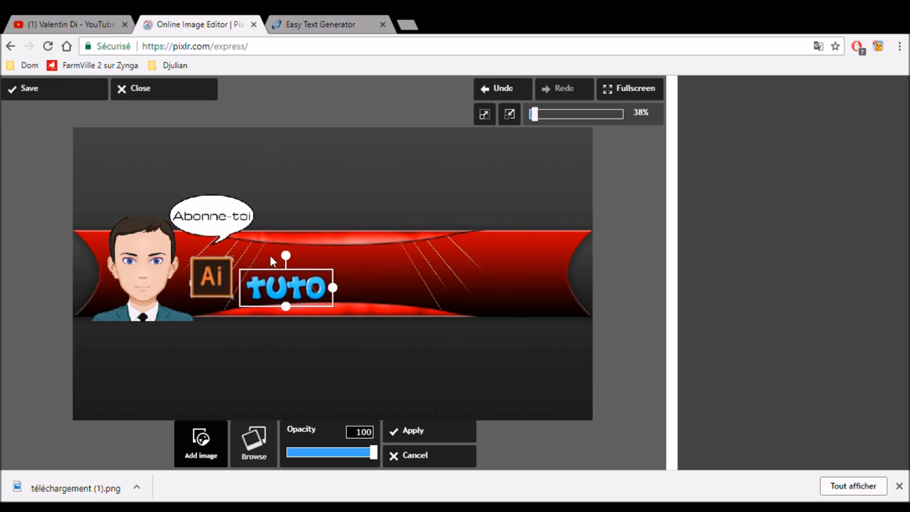
left_click_drag(287, 256, 291, 258)
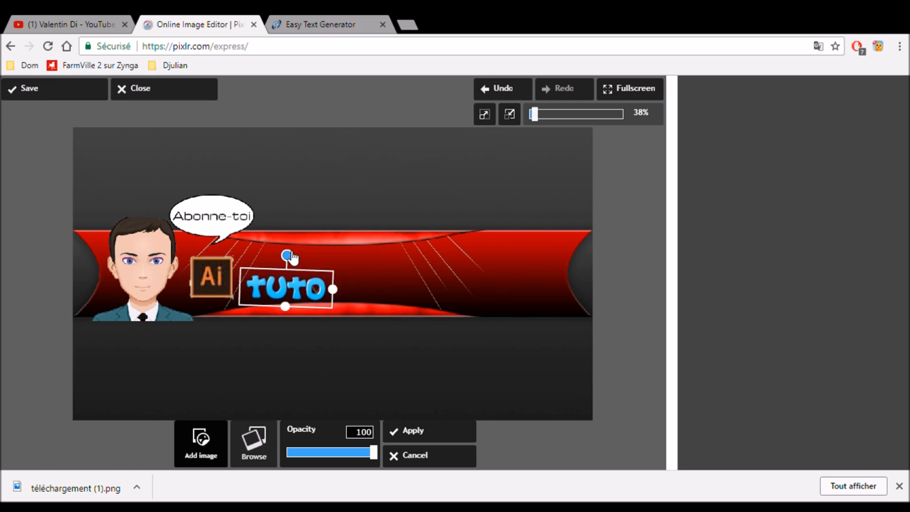
left_click_drag(283, 298, 284, 289)
left_click(423, 429)
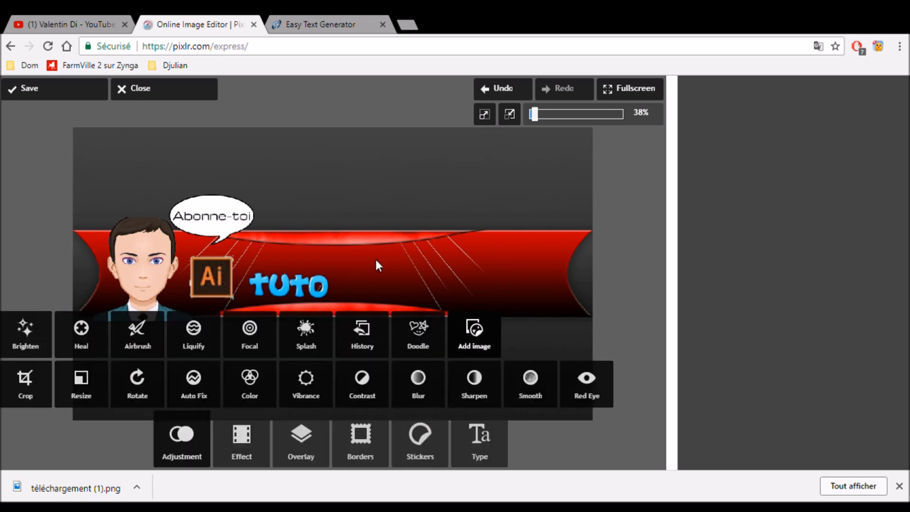
Close the Cool Text page and start a Retro text on the banner in the Forque font.
left_click(473, 349)
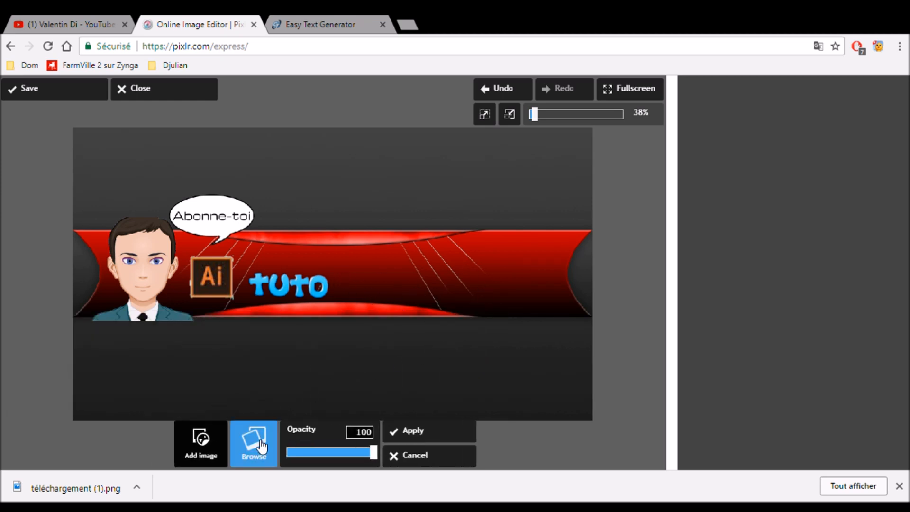
left_click(428, 456)
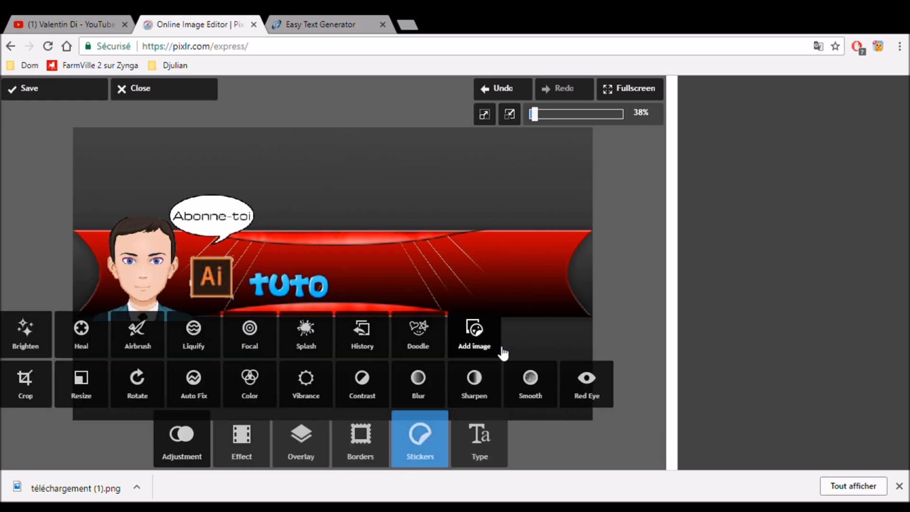
left_click(491, 448)
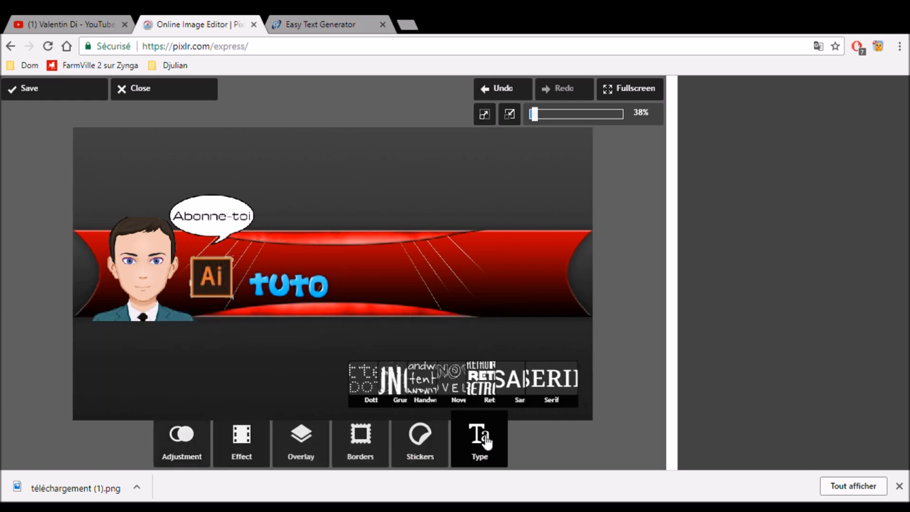
left_click(383, 25)
left_click(511, 381)
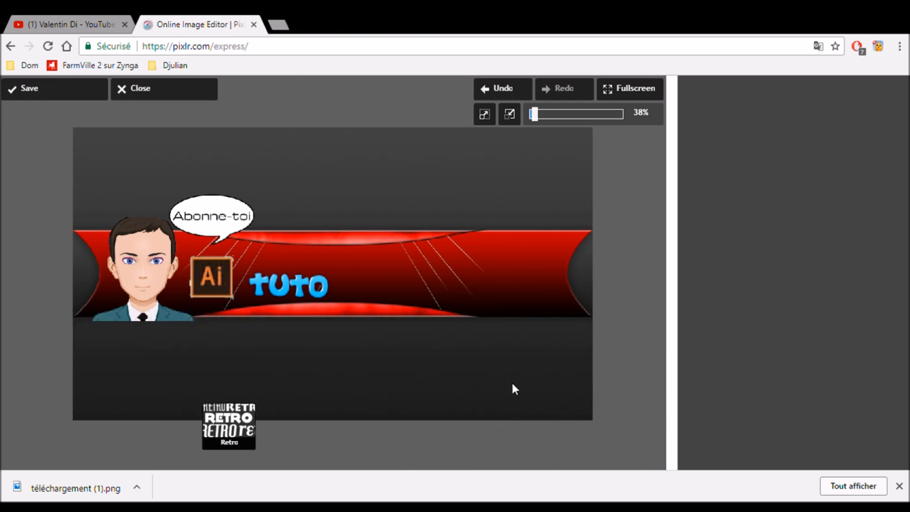
left_click(305, 439)
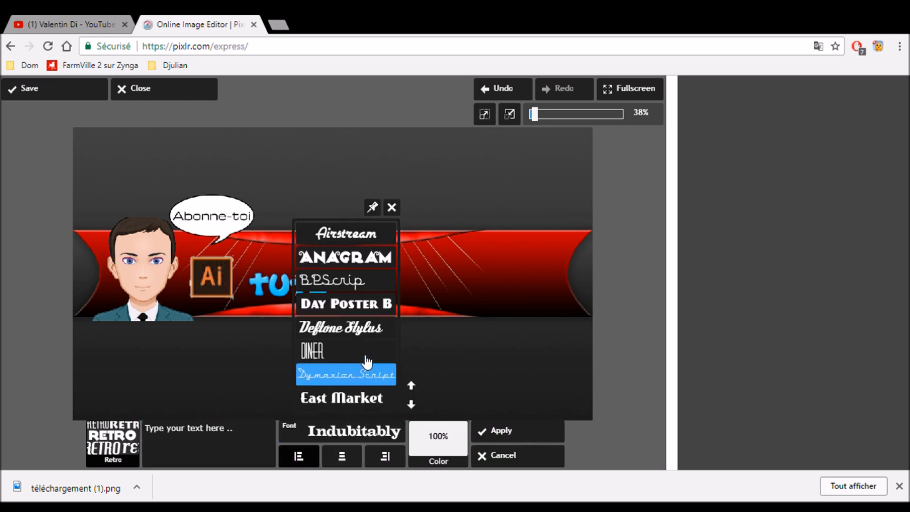
left_click(412, 404)
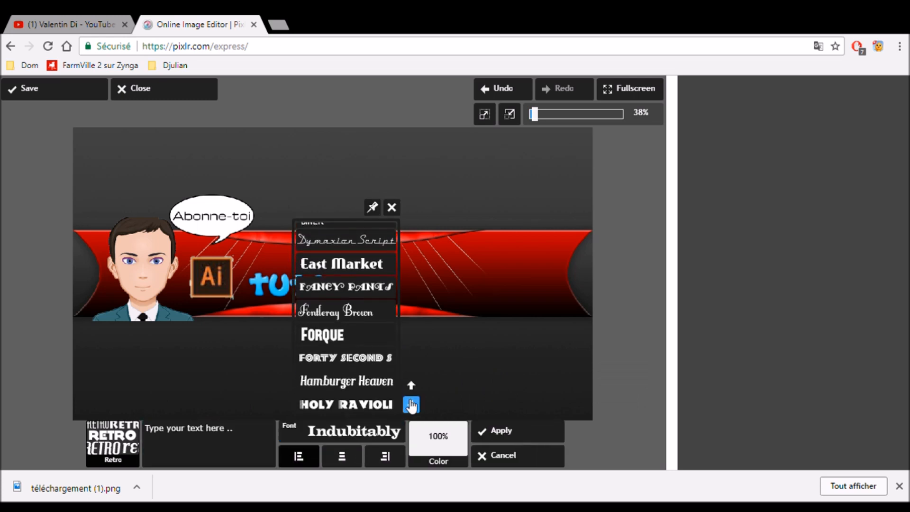
left_click(350, 337)
Enter the channel name as the text and place it on the red band beside the Tuto logo.
left_click(240, 454)
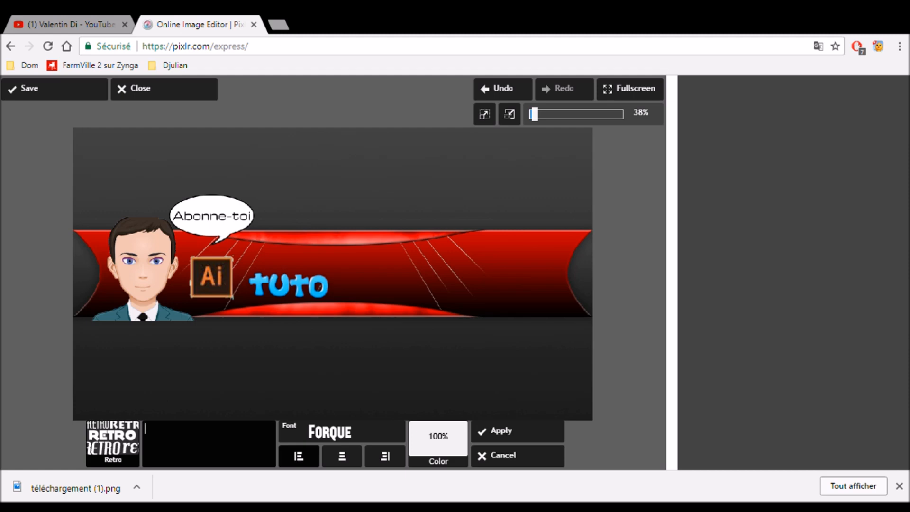
type("Valentin")
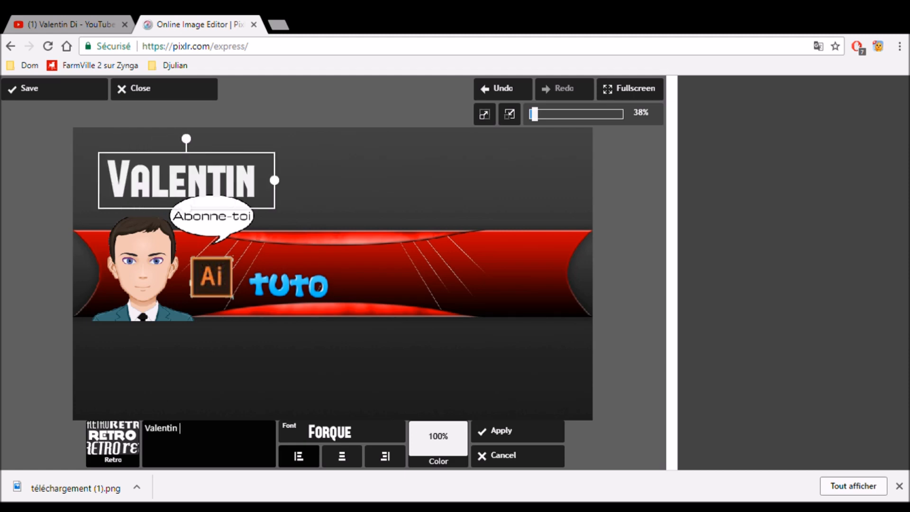
type(" DD")
key("BackSpace")
type("i")
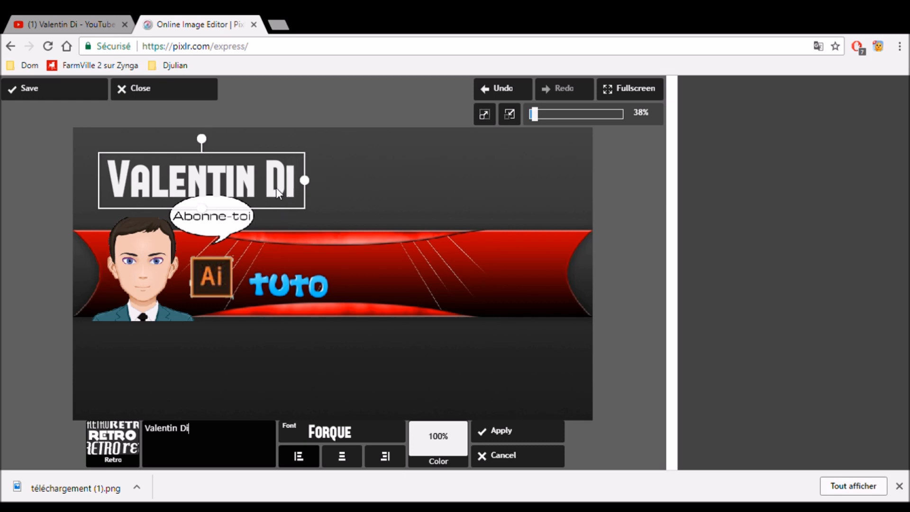
left_click_drag(277, 192, 518, 286)
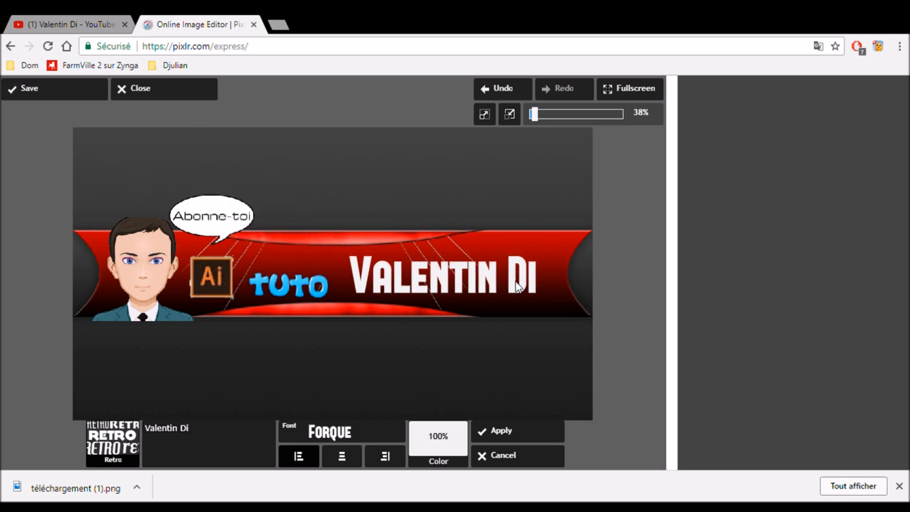
Color the channel name text black and apply it to the banner.
left_click(518, 286)
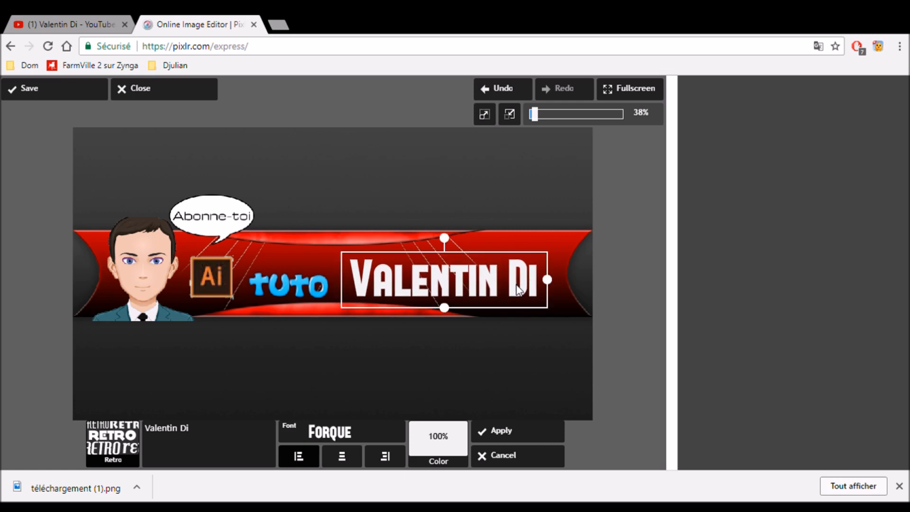
left_click(459, 448)
left_click_drag(395, 356, 381, 414)
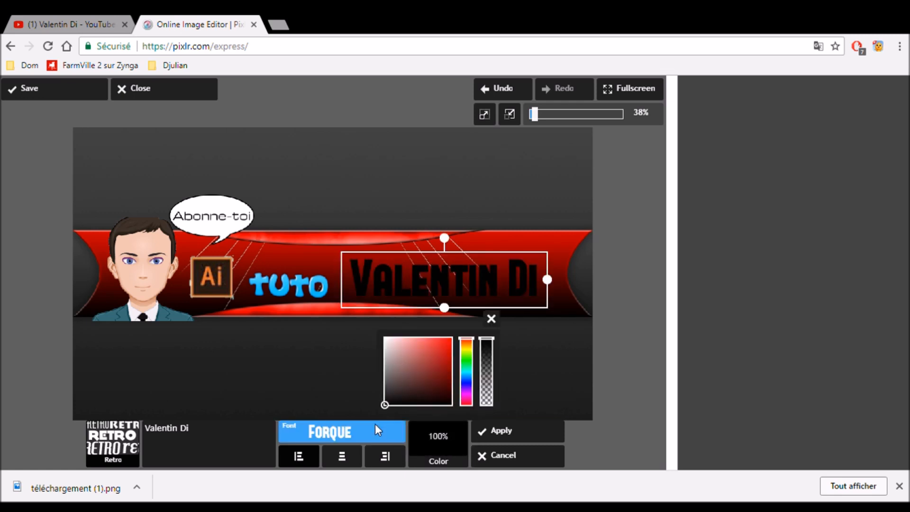
left_click(519, 434)
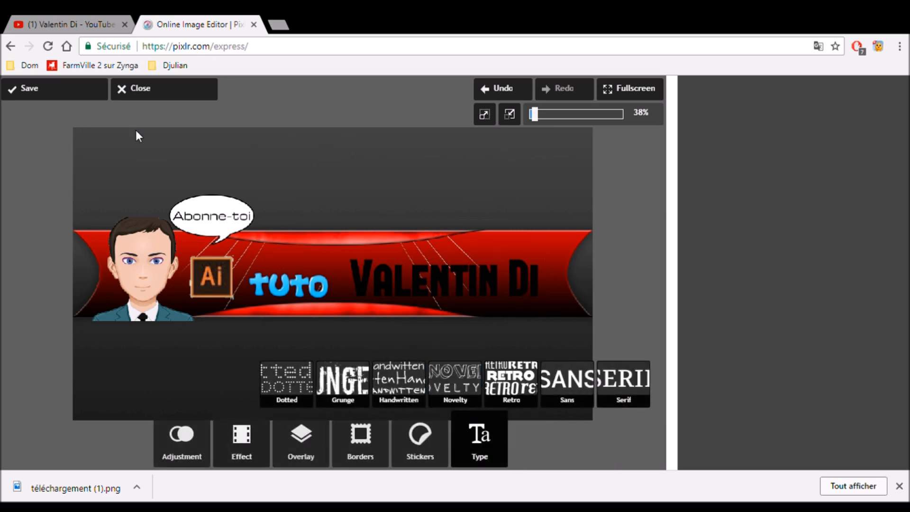
Save the finished banner to the computer, named "Banniere" followed by the channel owner's first name.
left_click(70, 95)
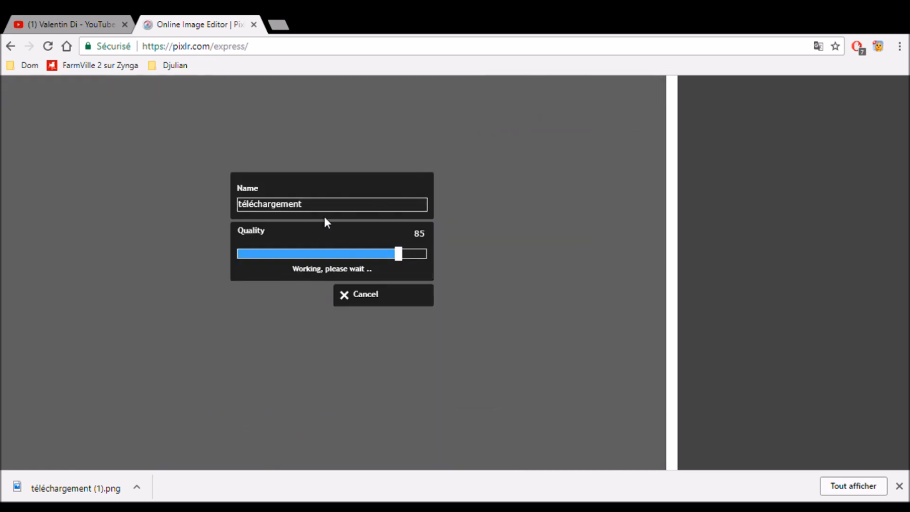
left_click(312, 208)
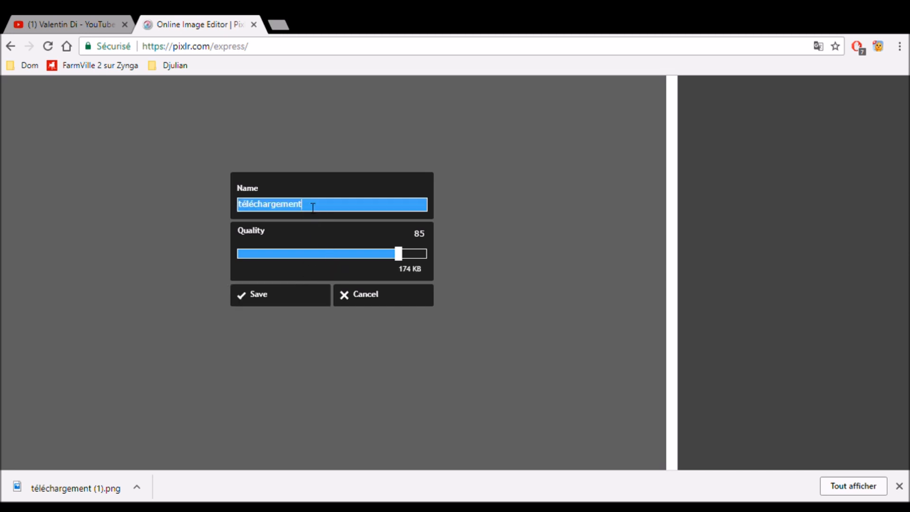
key("BackSpace")
key("BackSpace")
key("BackSpace")
key("BackSpace")
key("BackSpace")
key("BackSpace")
key("BackSpace")
key("BackSpace")
key("BackSpace")
key("BackSpace")
key("BackSpace")
key("BackSpace")
key("BackSpace")
key("BackSpace")
type("Banniere valentin")
left_click(284, 296)
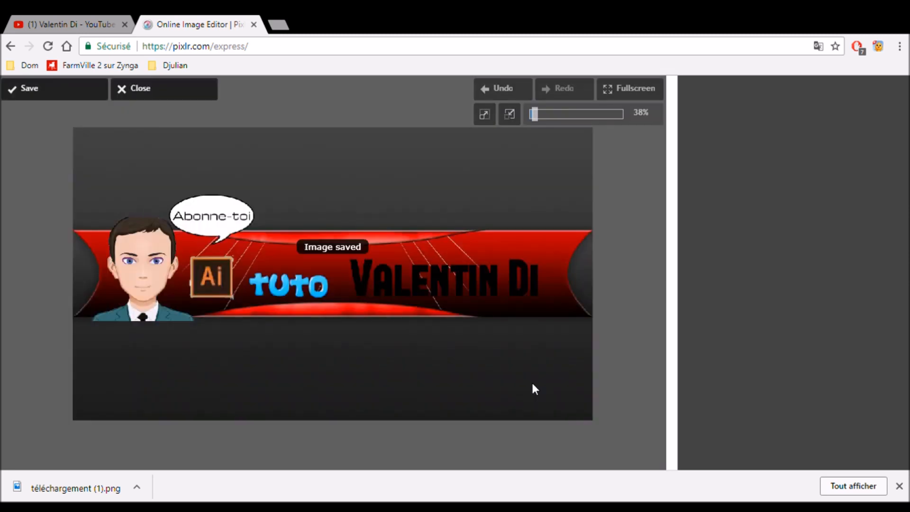
Close the Pixlr page and open the signed-in account's own YouTube channel.
left_click(254, 27)
left_click(121, 133)
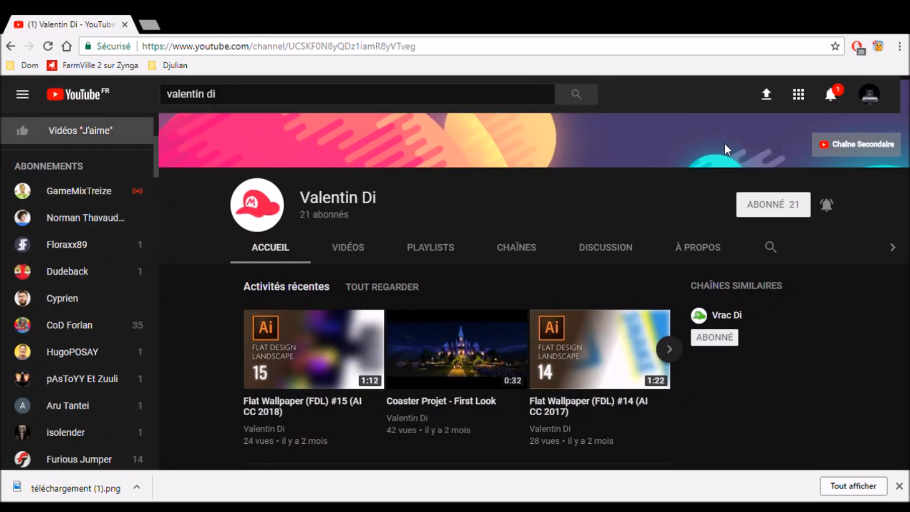
left_click(857, 98)
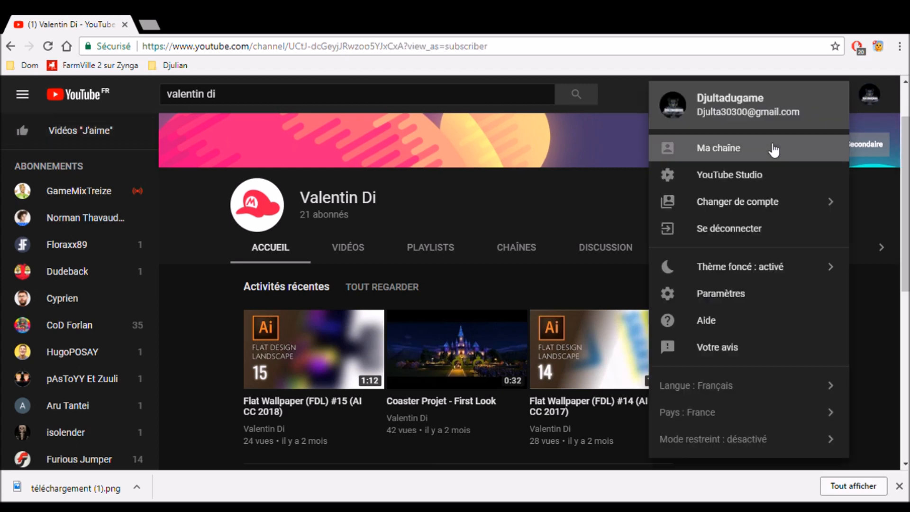
left_click(769, 149)
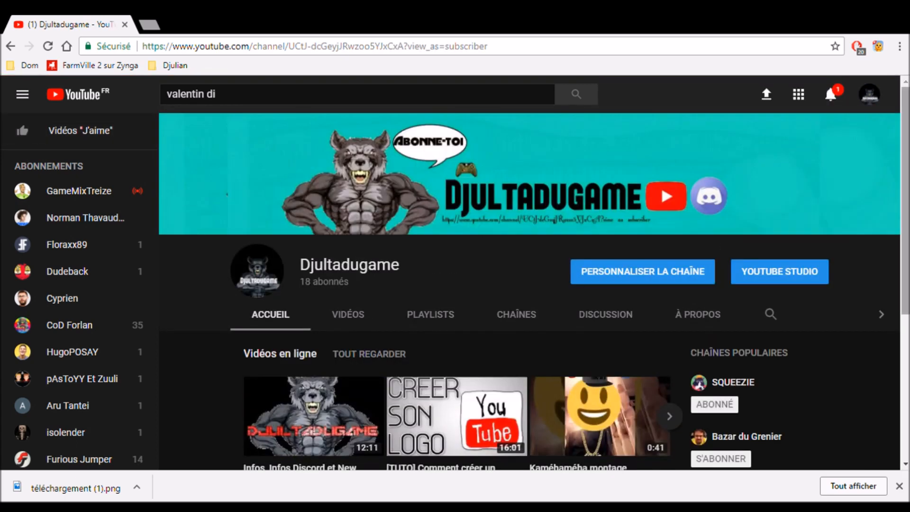
Upload the saved banner as channel art to preview it on different devices, and close the dialog without applying it.
left_click(869, 141)
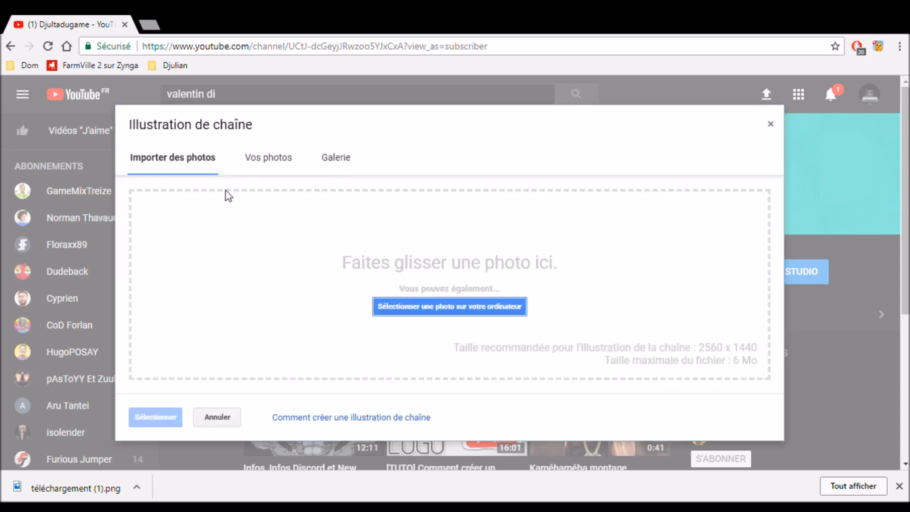
left_click(429, 315)
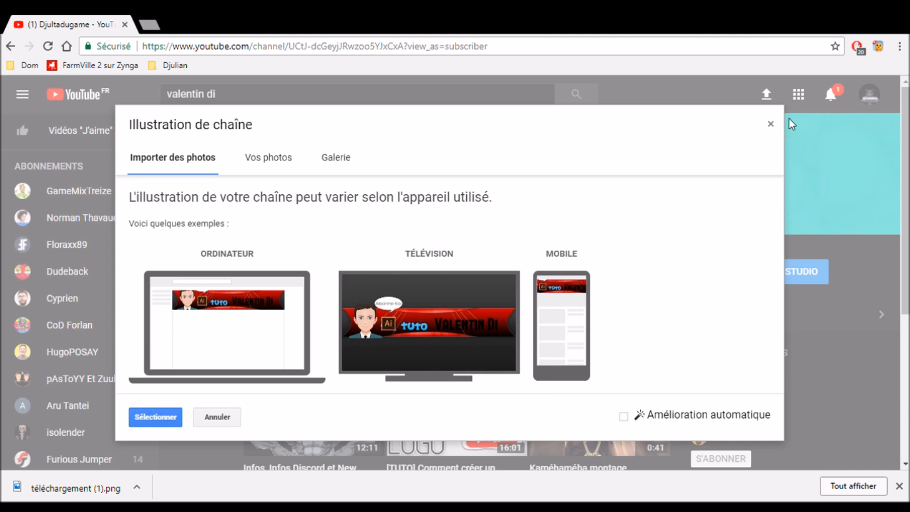
left_click(771, 123)
Open Pixlr Express in a new browser page and load the blank red banner template.
left_click(152, 26)
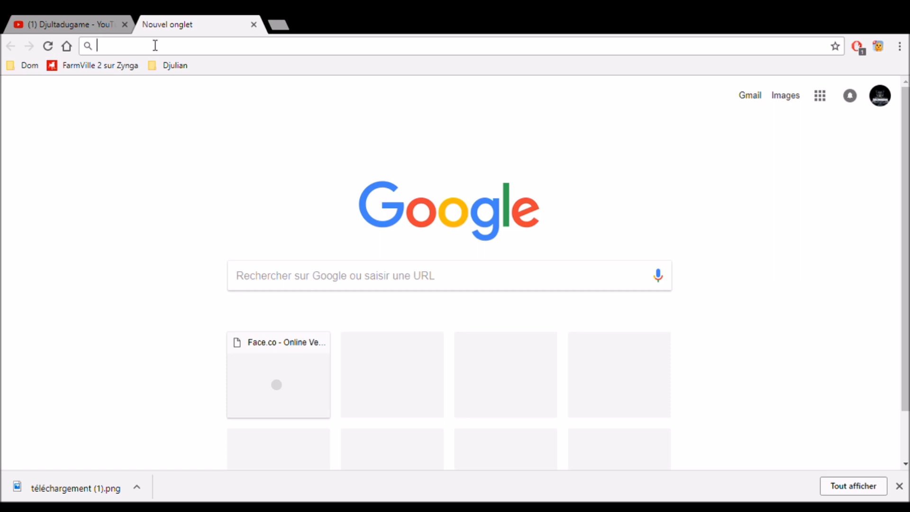
type("pixl")
key("Return")
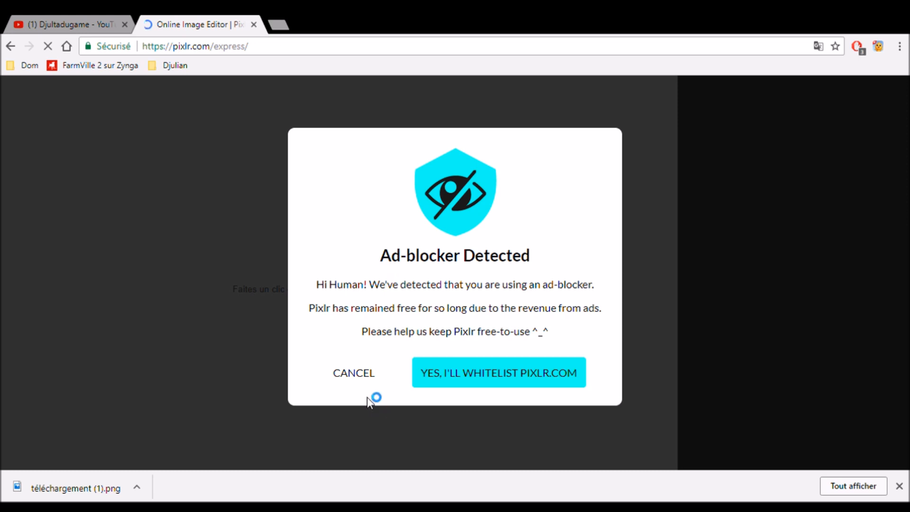
left_click(366, 379)
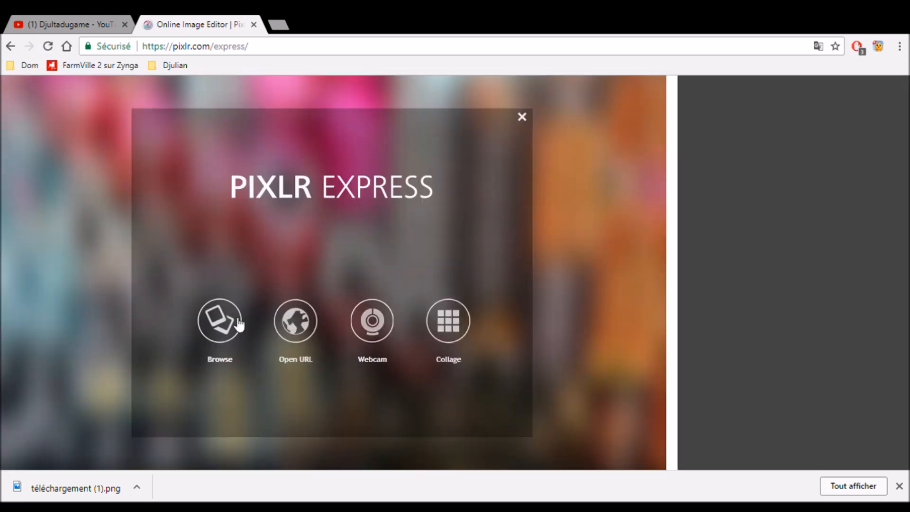
left_click(239, 324)
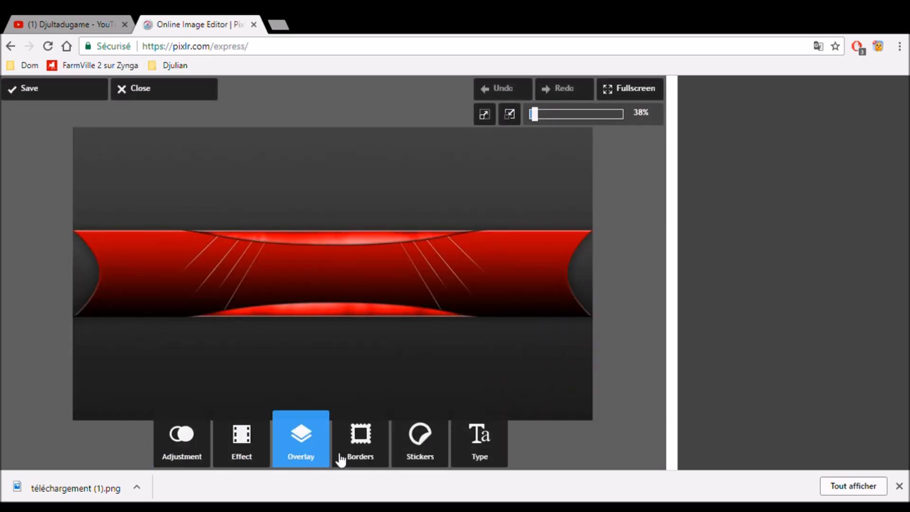
Try to overlay the finished banner on the blank template, scaled and positioned to fit inside it.
left_click(174, 437)
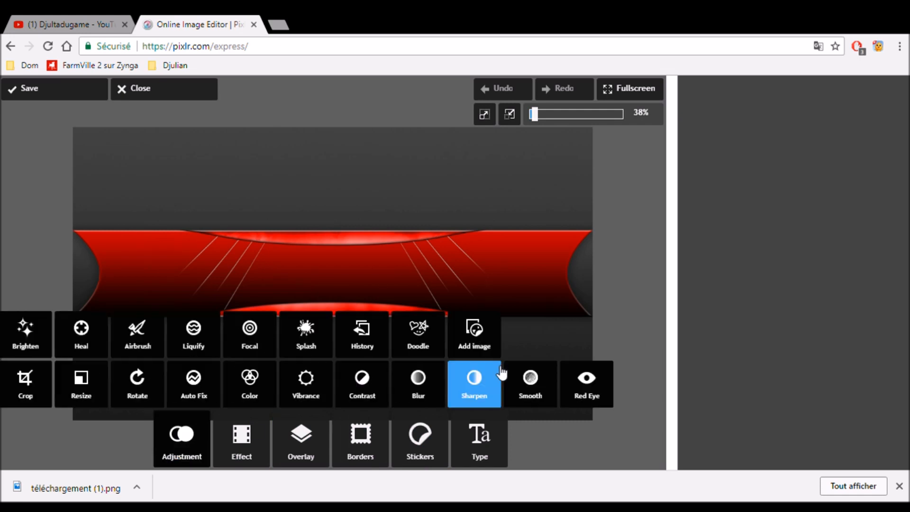
left_click(488, 332)
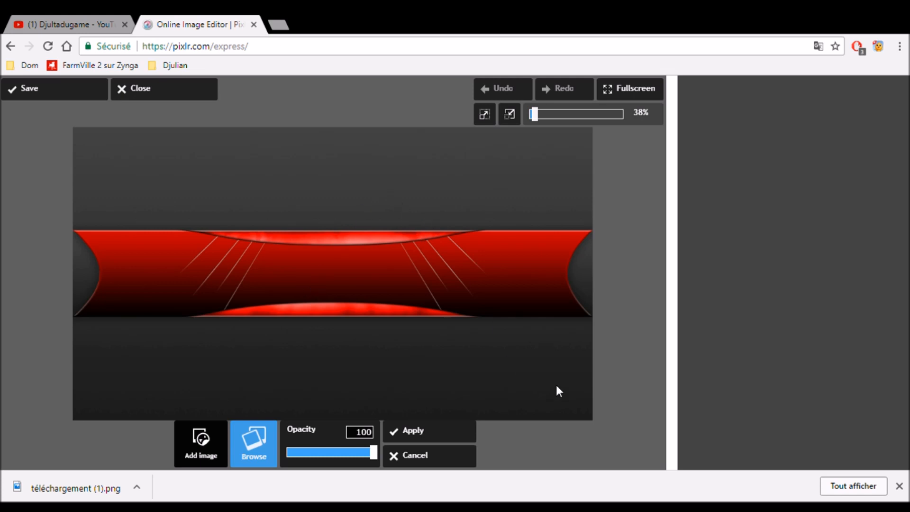
left_click_drag(494, 340, 448, 296)
left_click_drag(607, 280, 638, 282)
left_click_drag(502, 282, 502, 286)
left_click_drag(629, 278, 579, 287)
left_click_drag(524, 284, 523, 286)
left_click_drag(576, 280, 561, 279)
mouse_move(453, 289)
left_mouse_down()
mouse_move(454, 281)
mouse_move(450, 295)
left_mouse_up()
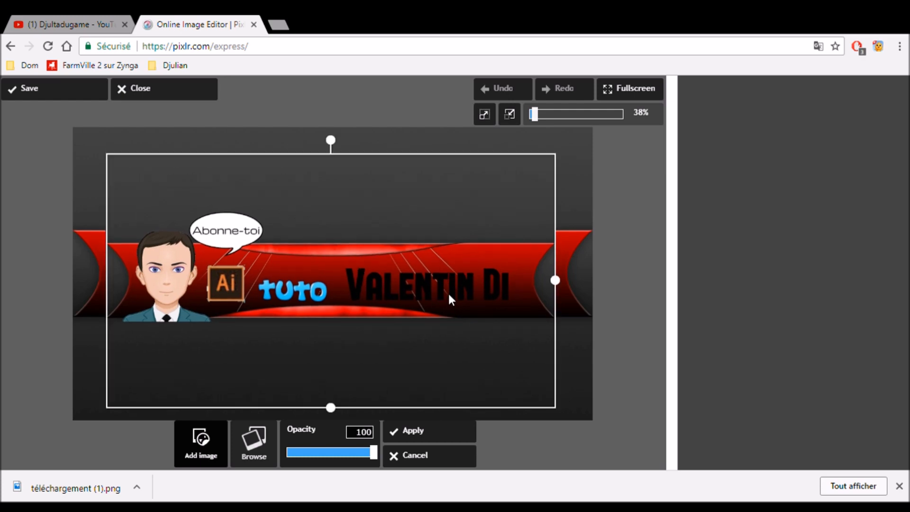
Enlarge the overlaid banner beyond the template's edges, and close the image and the Pixlr page without saving.
left_click_drag(555, 280, 572, 281)
left_click_drag(457, 277, 458, 283)
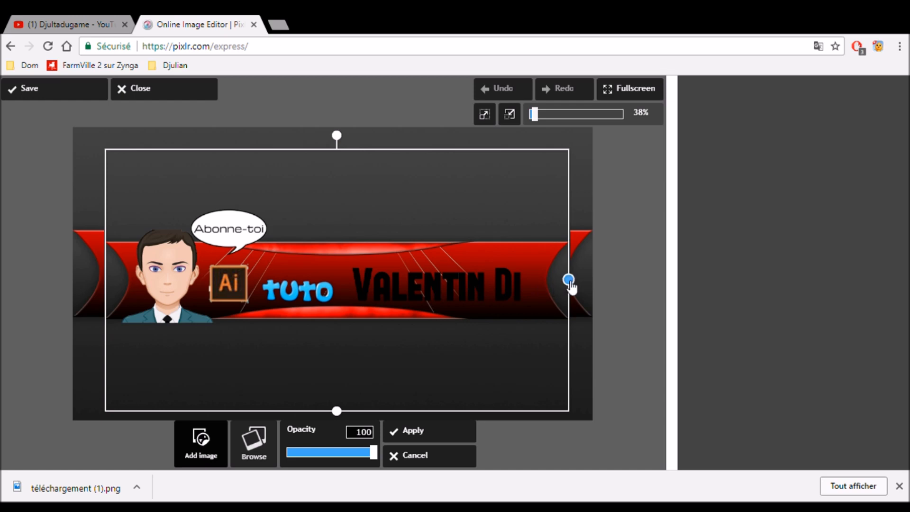
left_click_drag(570, 281, 607, 282)
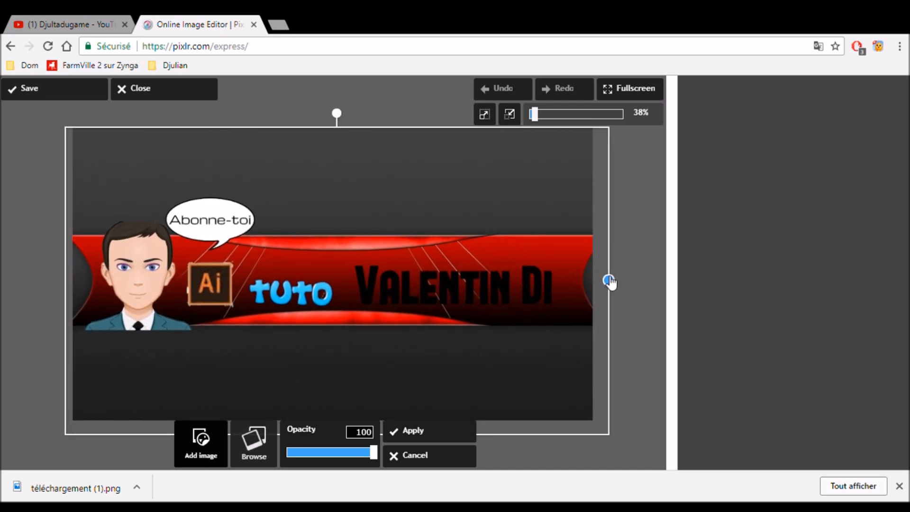
left_click(159, 90)
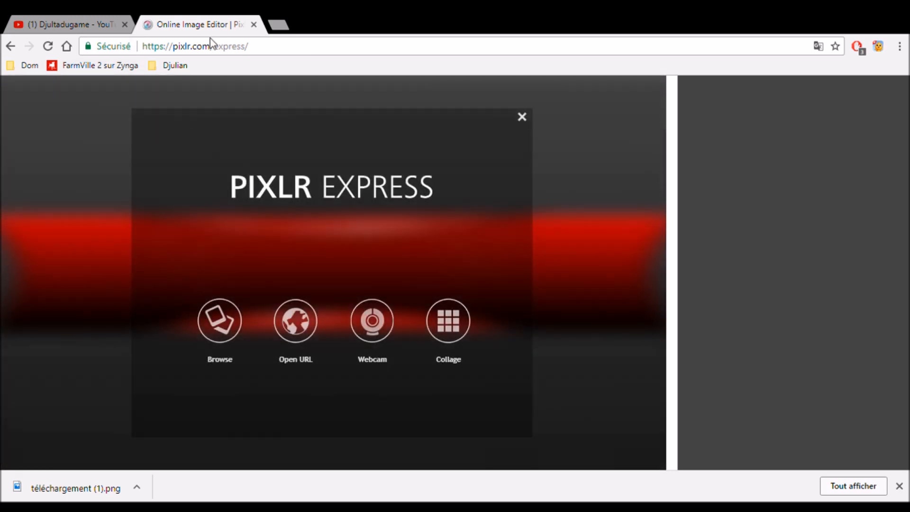
left_click(254, 24)
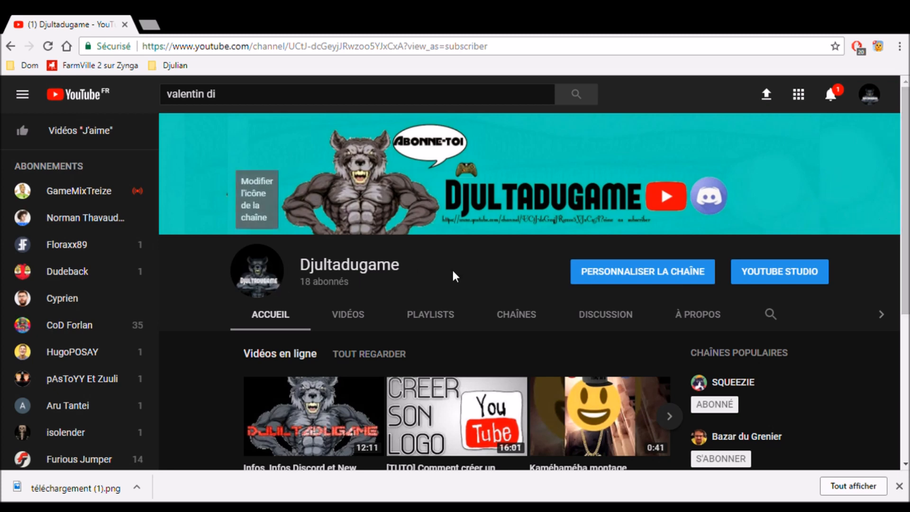
Upload the saved red banner from the computer and set it as the YouTube channel's art.
left_click(877, 139)
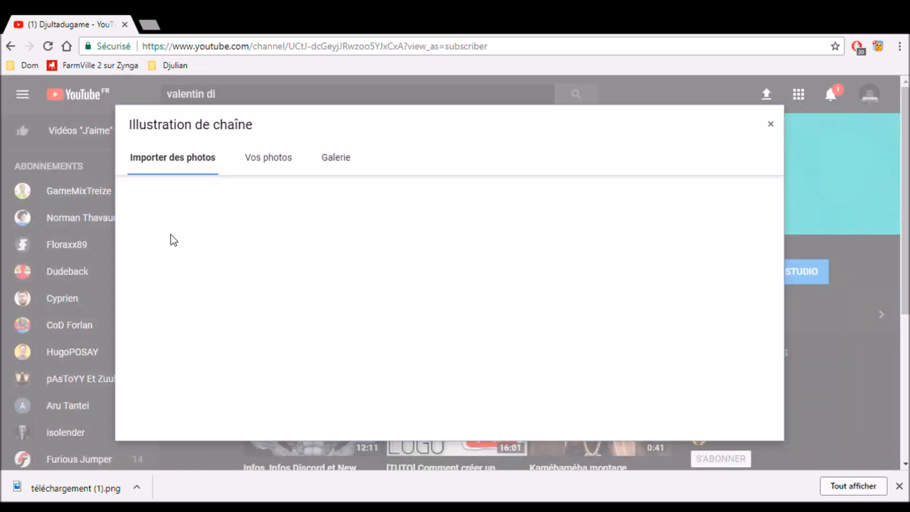
left_click(404, 311)
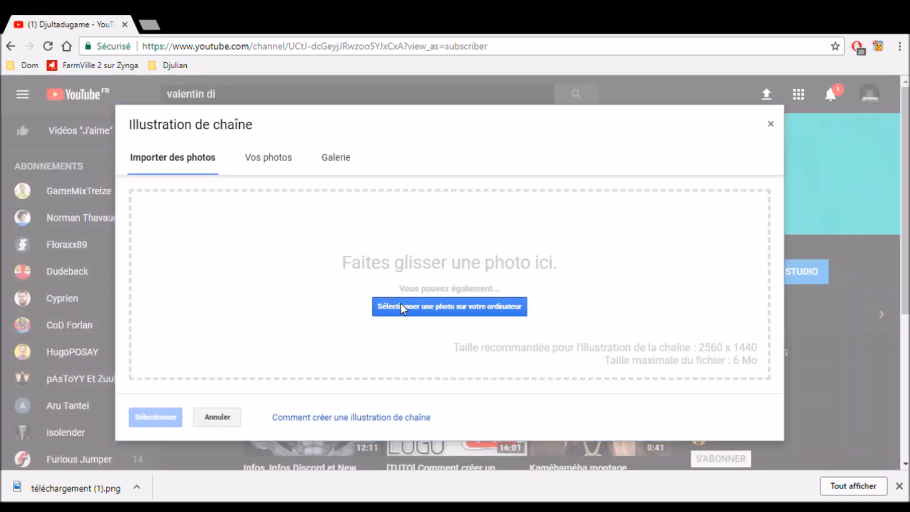
left_click(549, 383)
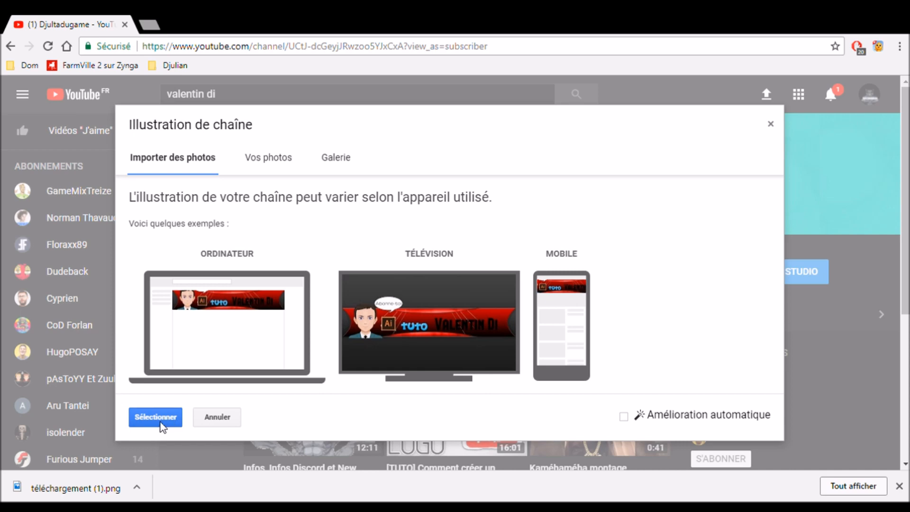
left_click(158, 420)
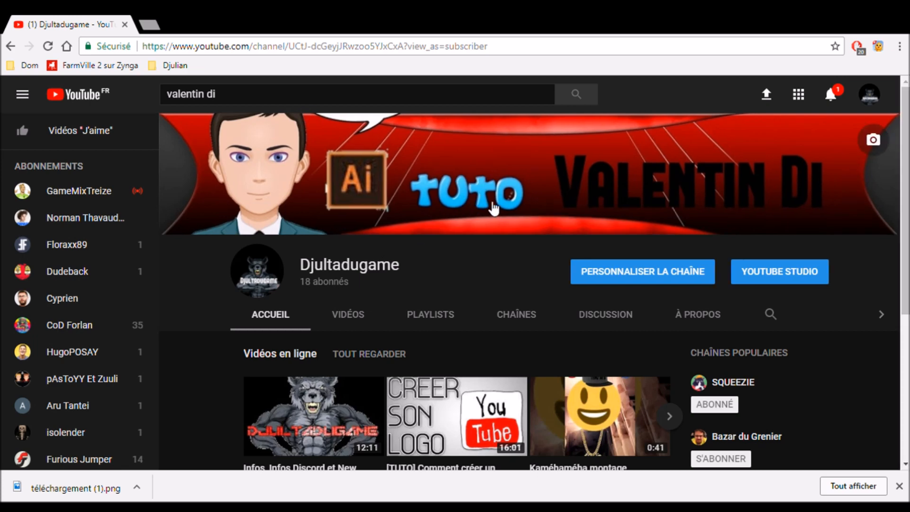
Upload the channel's original teal wolf banner and select it as the channel art again.
left_click(873, 140)
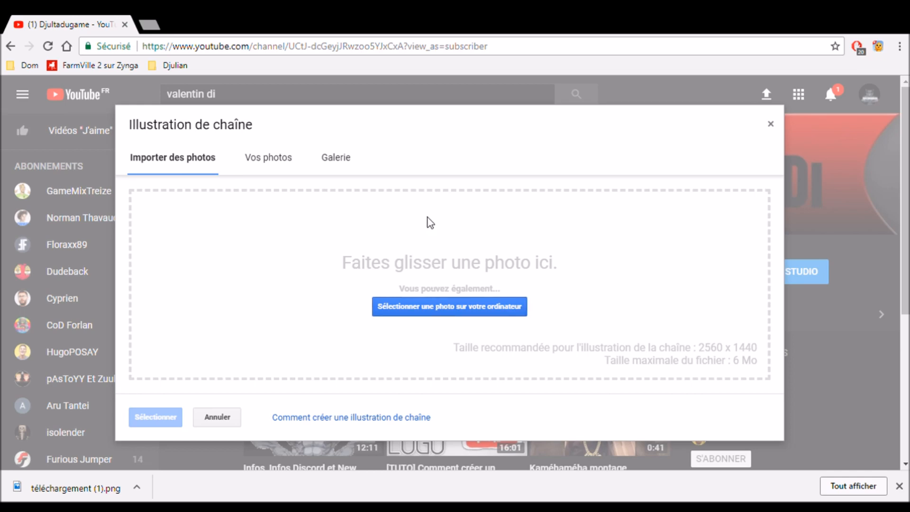
left_click_drag(557, 376, 551, 386)
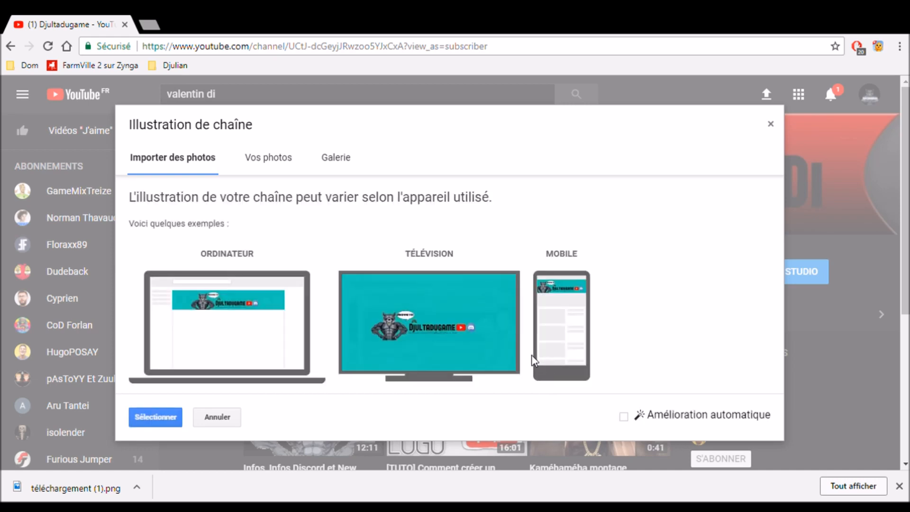
left_click(142, 419)
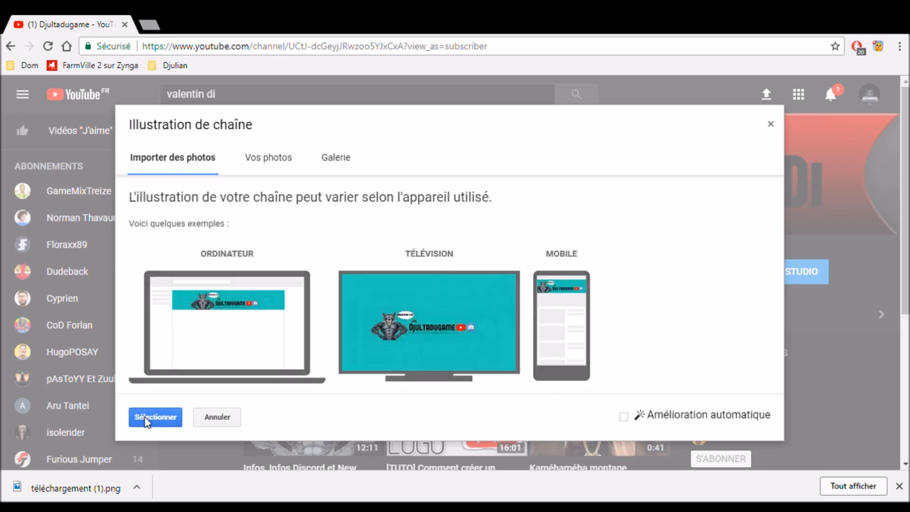